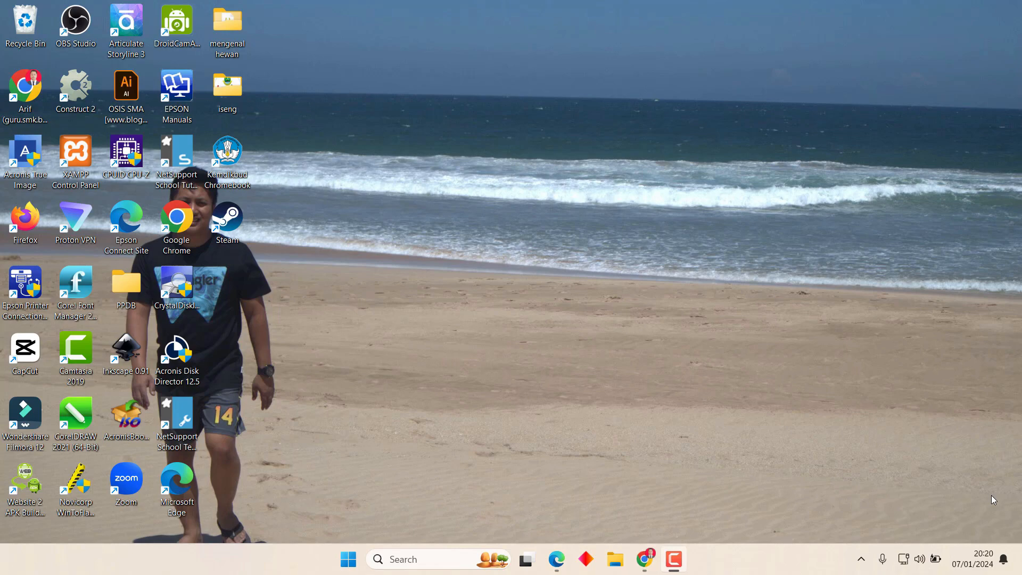
Launch Excel from the Windows Start menu search using 'exc'.
click(348, 559)
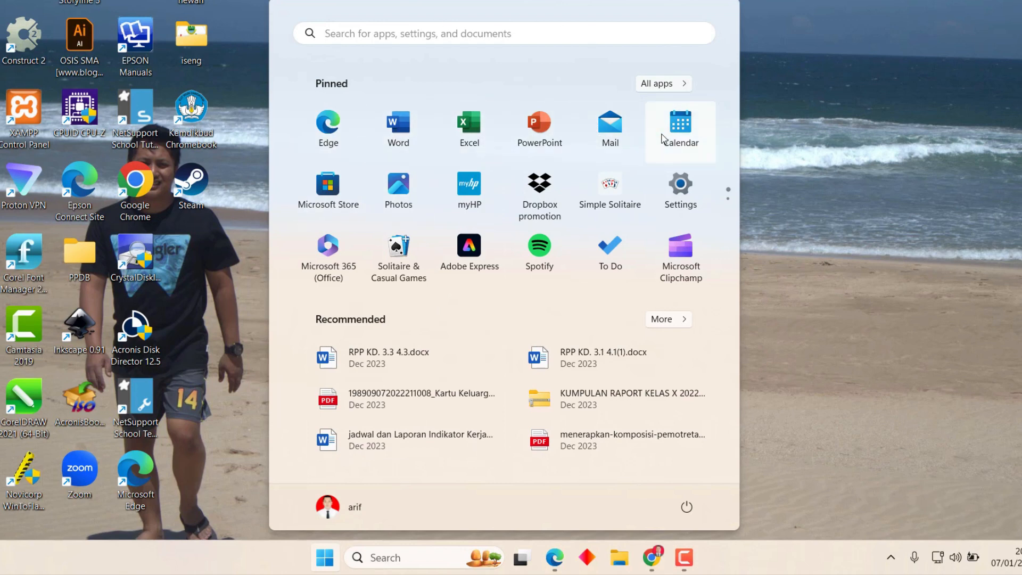
text(excel)
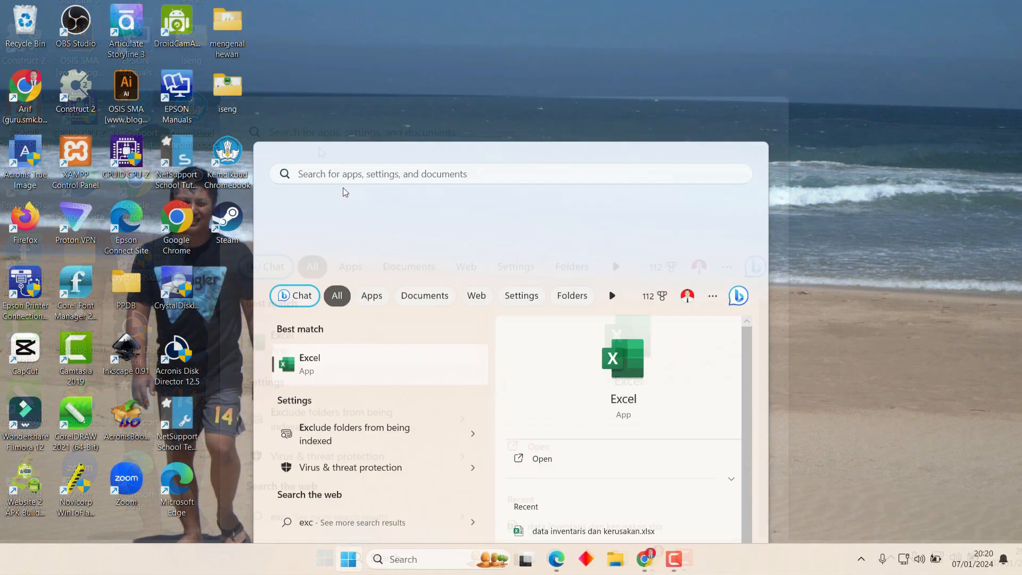
key(Return)
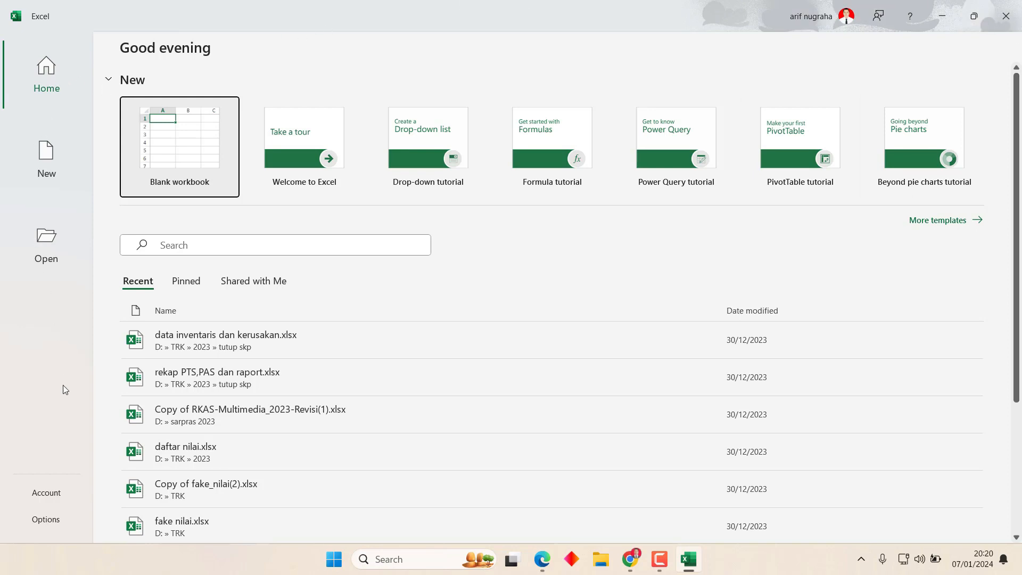
Create a blank workbook from Excel's New page.
click(48, 156)
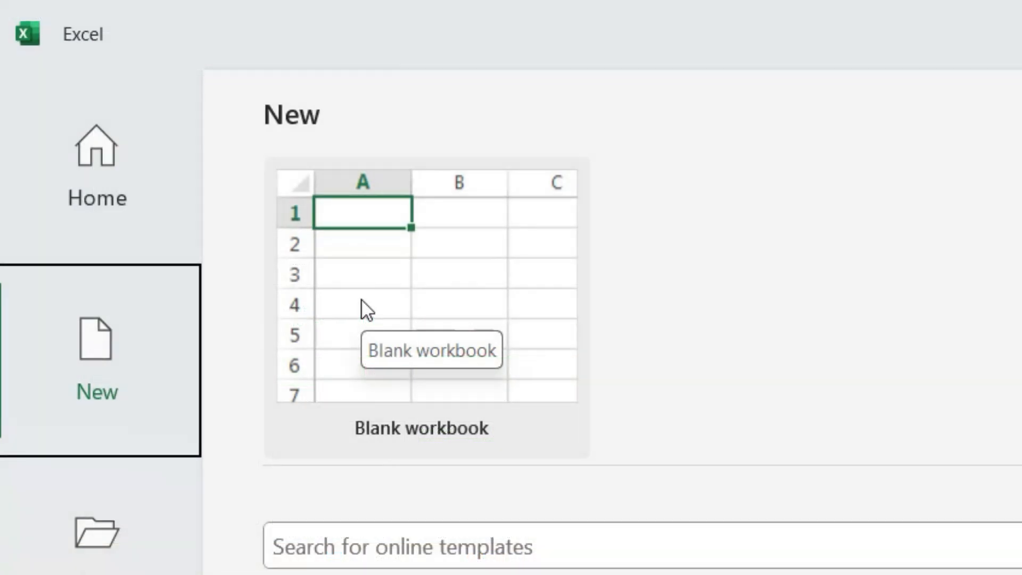
click(361, 299)
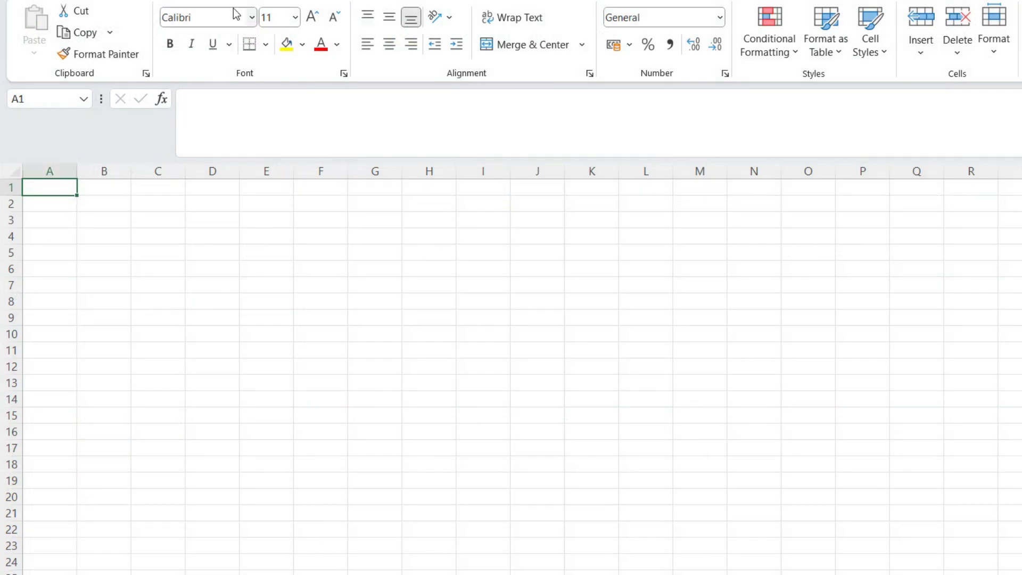
Fill cell A1 yellow, then change its fill to white.
key(Right)
key(Down)
key(Down)
key(Up)
key(Left)
key(Up)
key(Down)
key(Up)
click(288, 45)
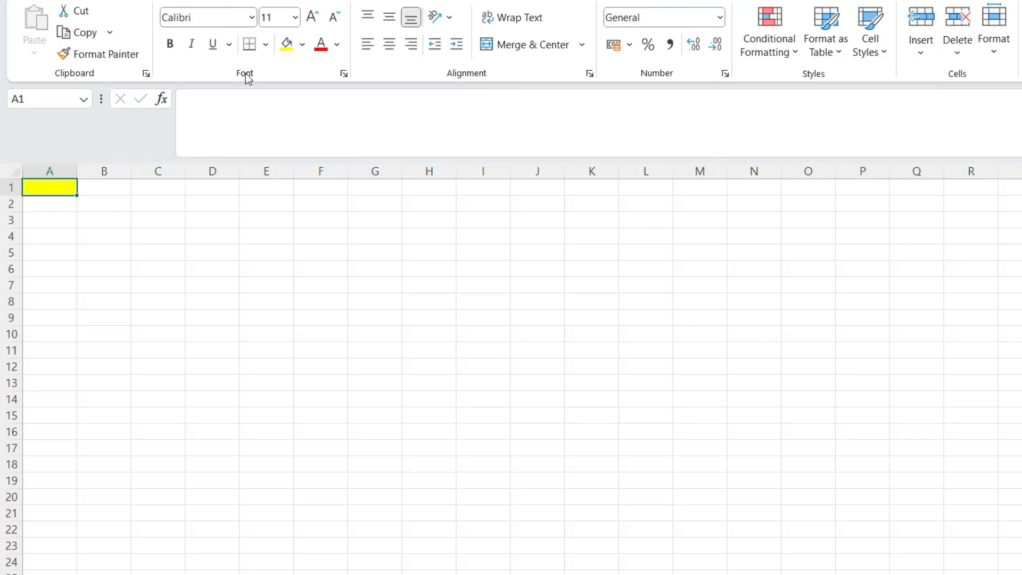
click(302, 45)
click(287, 86)
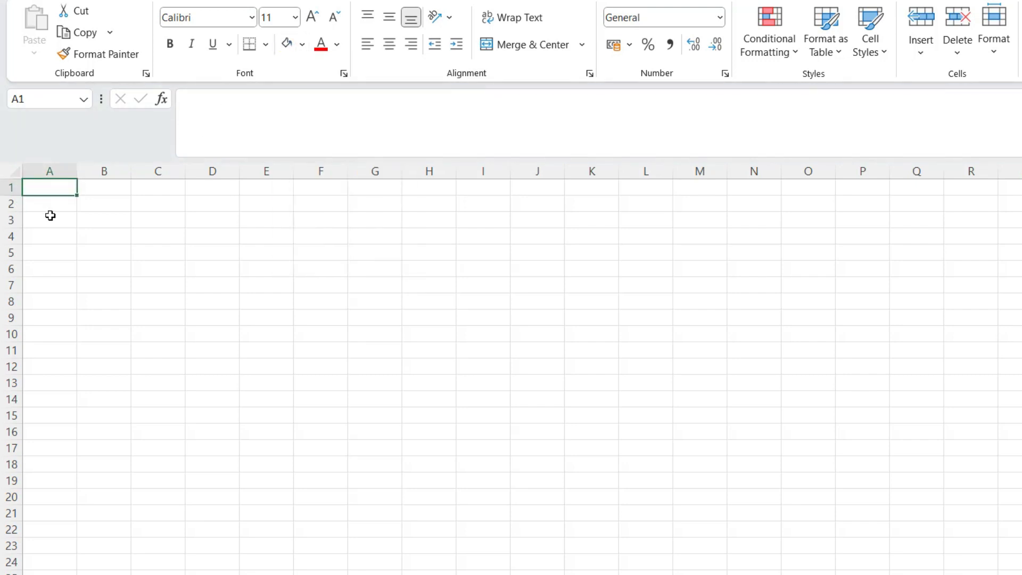
Undo and then redo the white fill on A1.
click(178, 220)
click(59, 190)
key(ctrl+z)
key(ctrl+y)
Select a few ranges, then widen column A to 158 pixels and make row 1 about 50 pixels tall.
drag(37, 203, 1021, 205)
click(49, 205)
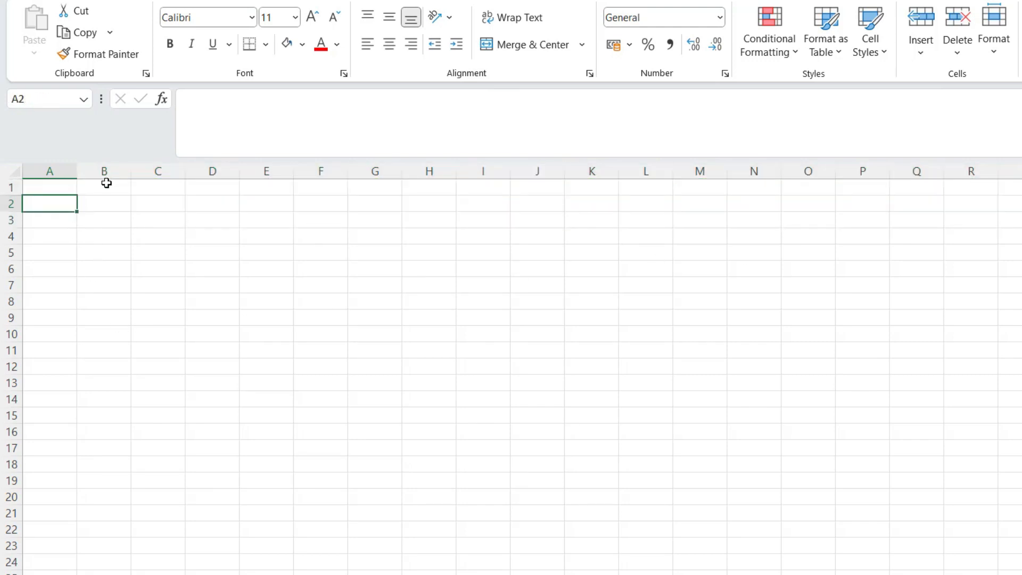
drag(107, 183, 106, 413)
click(191, 321)
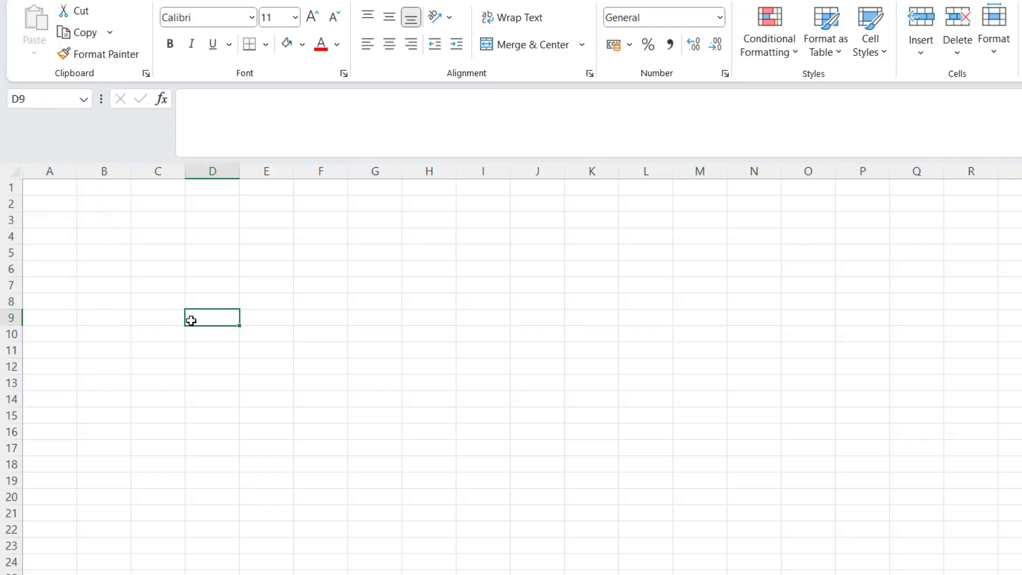
click(86, 215)
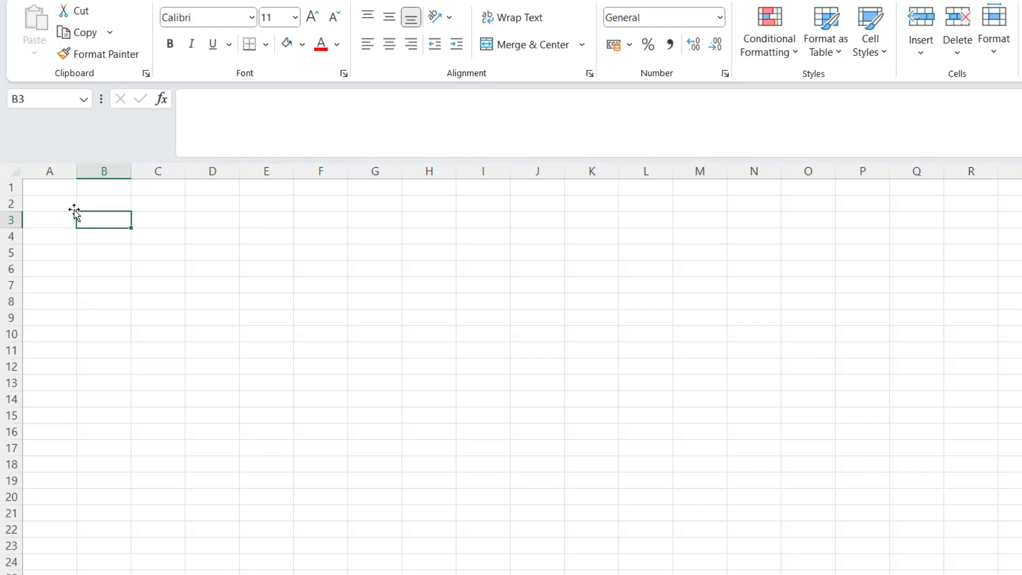
click(45, 192)
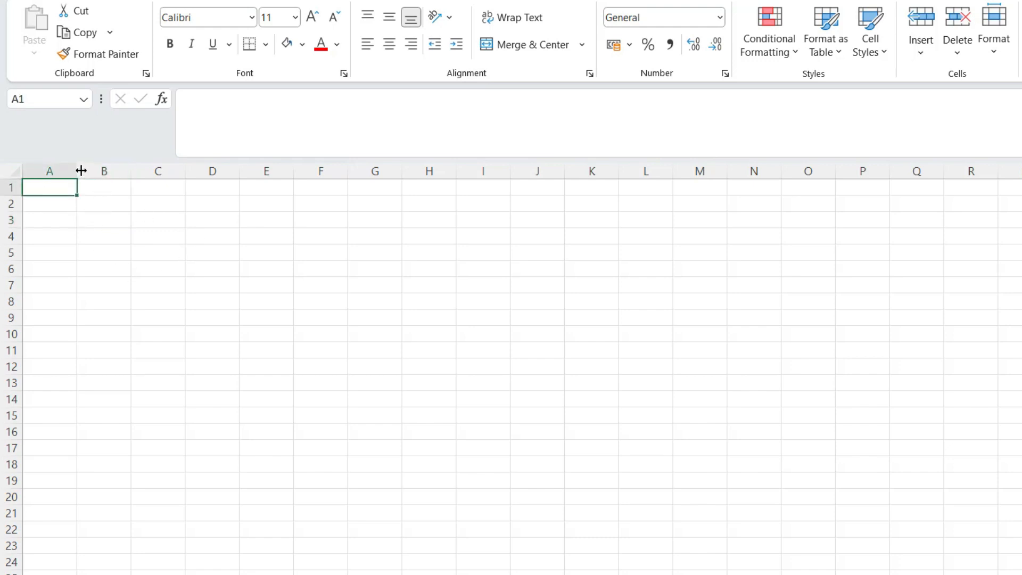
drag(81, 171, 132, 178)
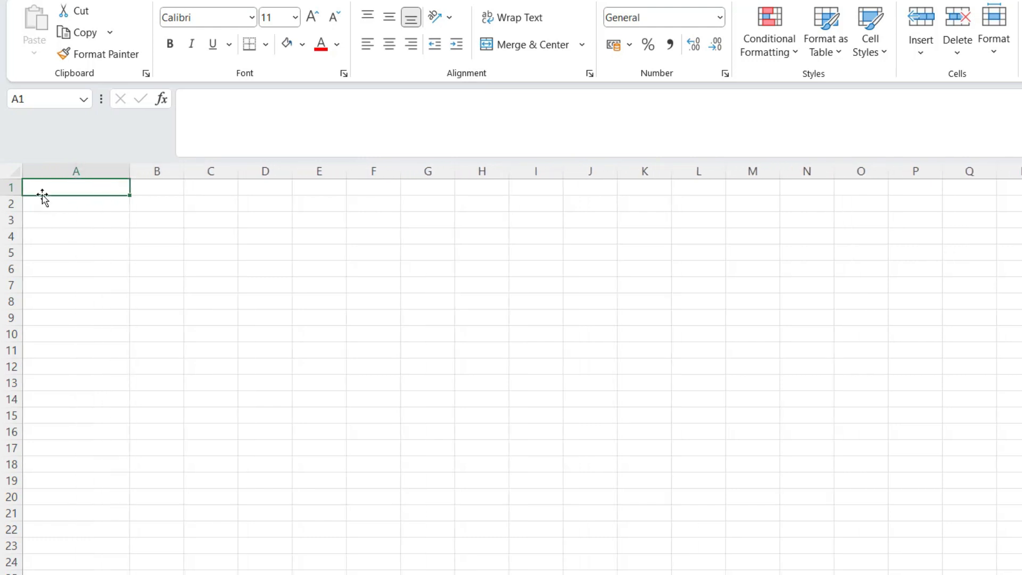
mouse_move(11, 196)
mouse_down()
mouse_move(11, 223)
mouse_move(14, 213)
mouse_up()
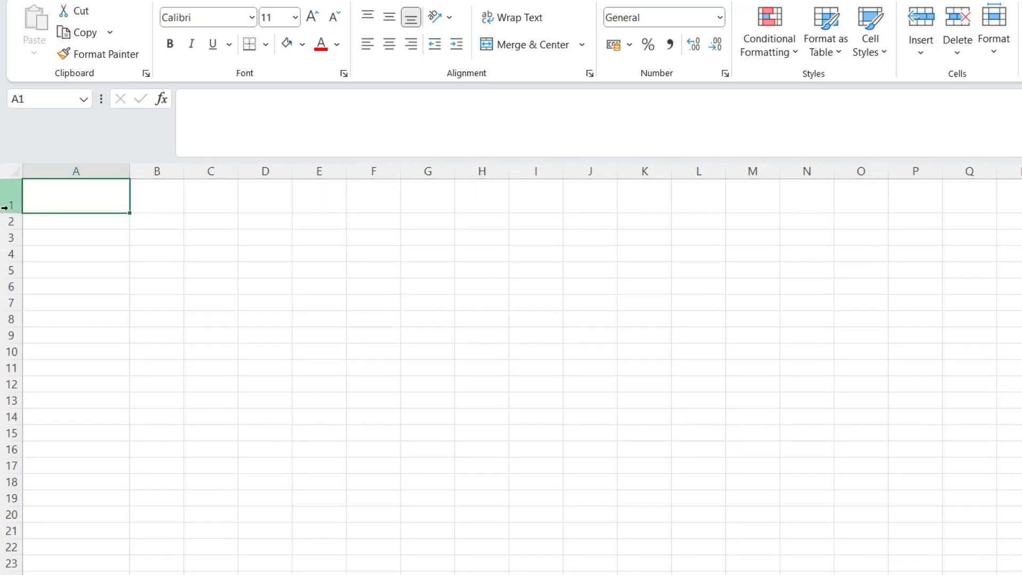
Undo the resizing, widen column A to 188 pixels and make row 1 about 69 pixels tall.
key(ctrl+z)
key(ctrl+z)
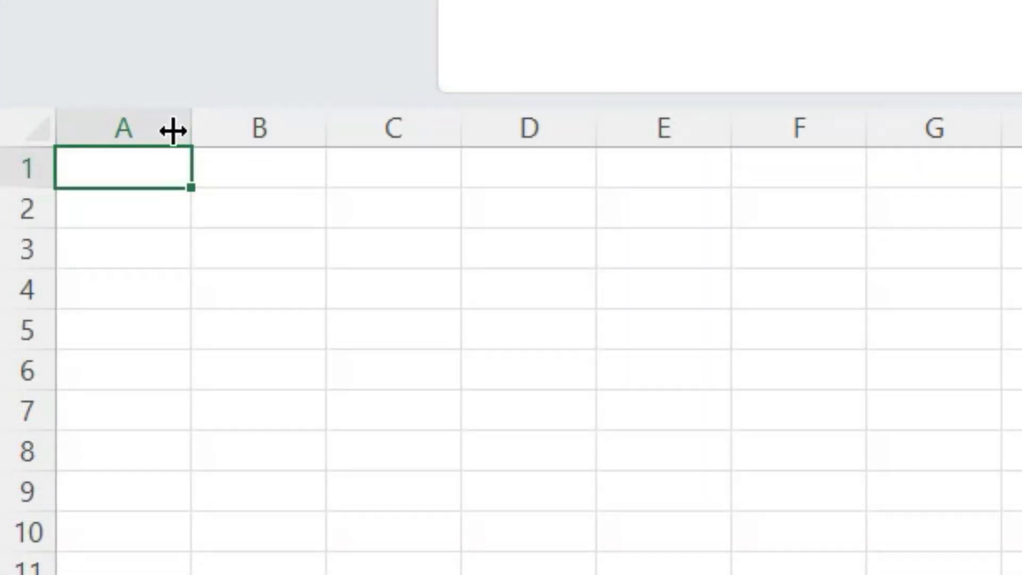
drag(196, 122, 381, 141)
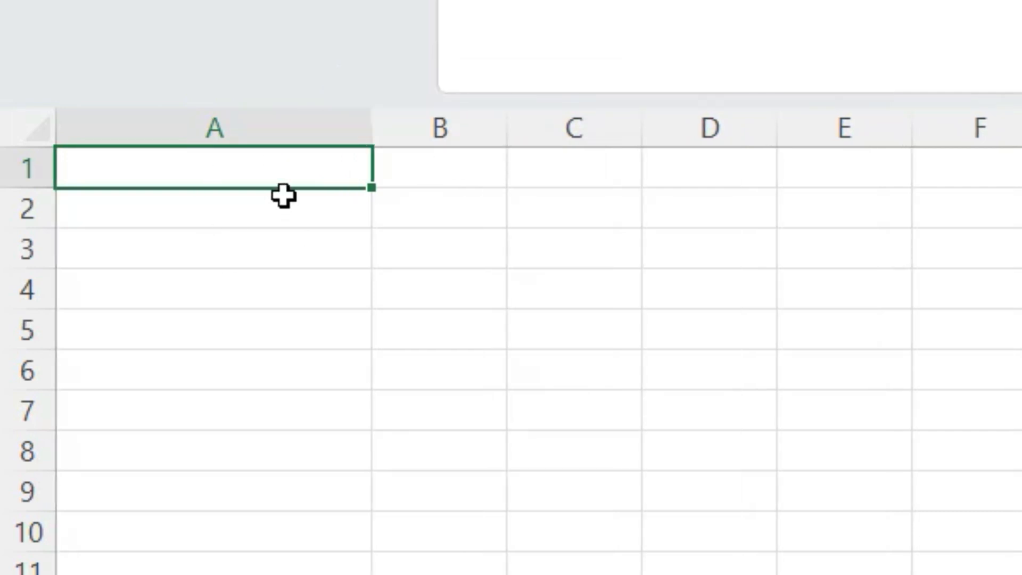
drag(364, 134, 367, 134)
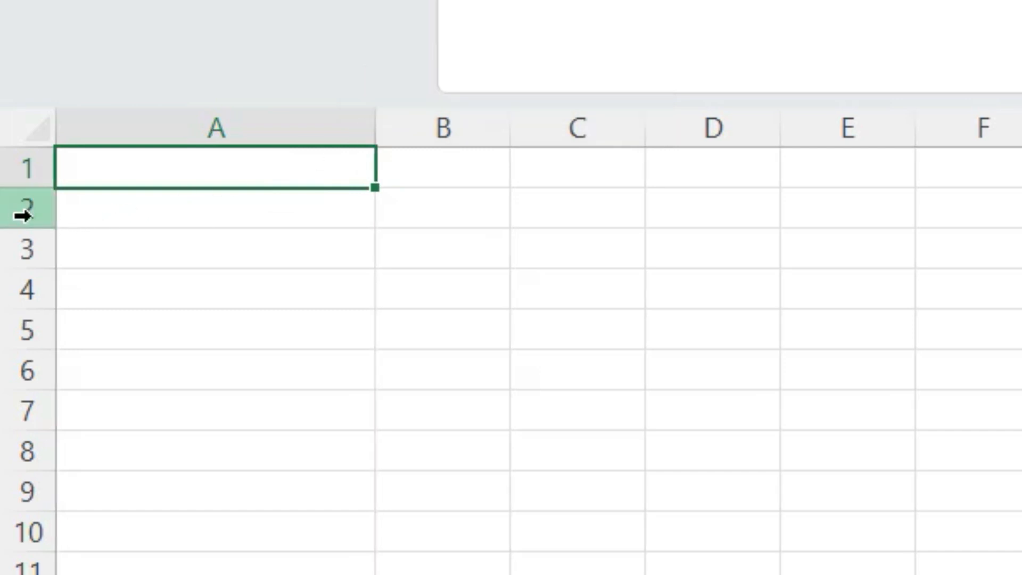
drag(32, 190, 55, 274)
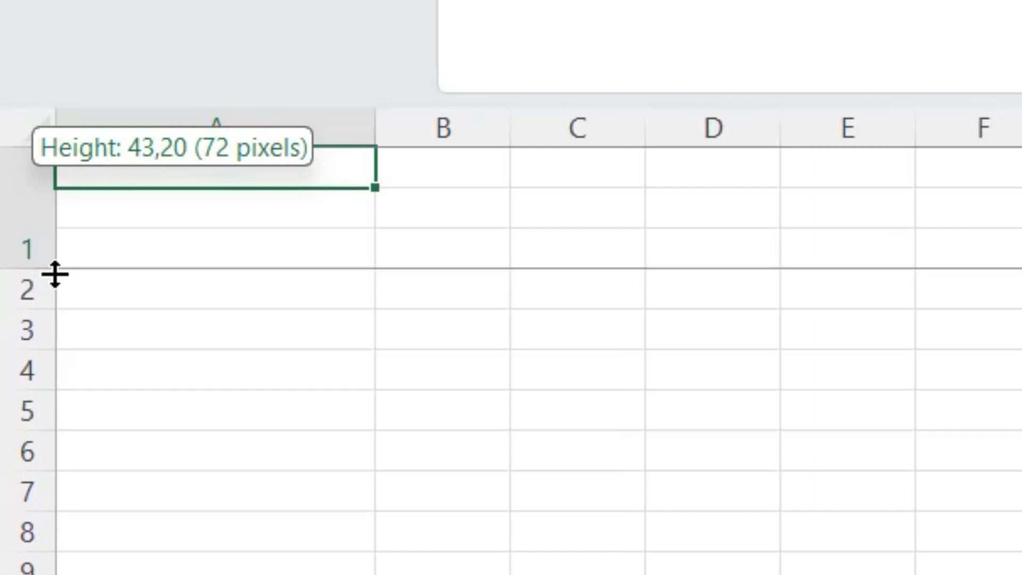
drag(55, 274, 53, 269)
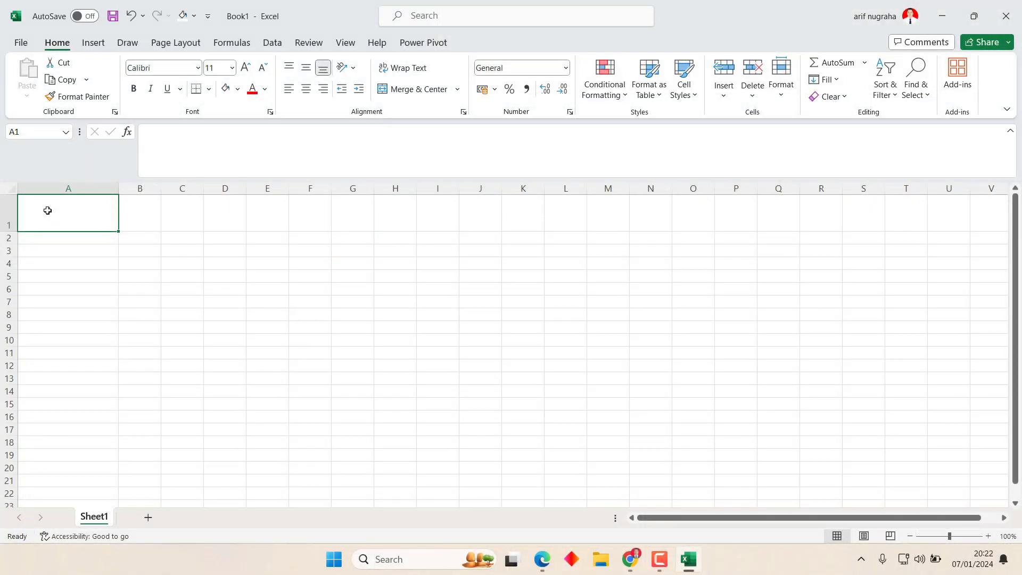
Undo the resizing and set row 1's height to 20, then to 40.
key(ctrl+z)
key(ctrl+z)
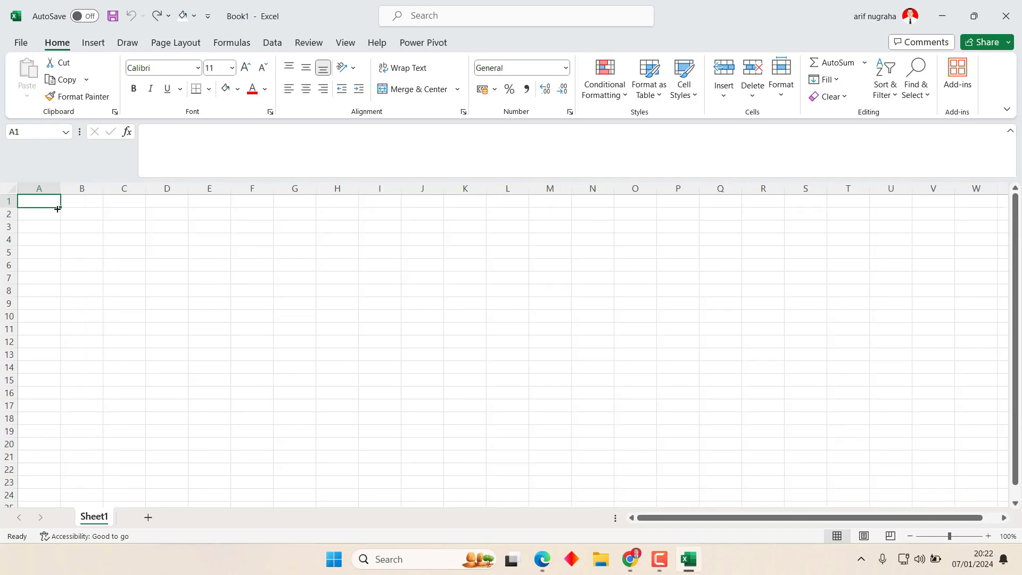
click(781, 80)
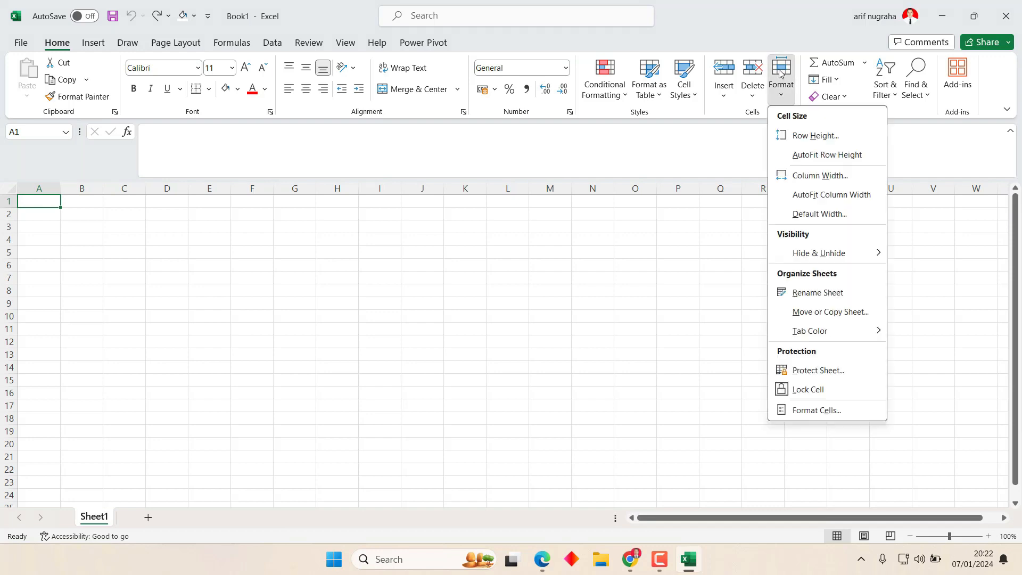
click(824, 136)
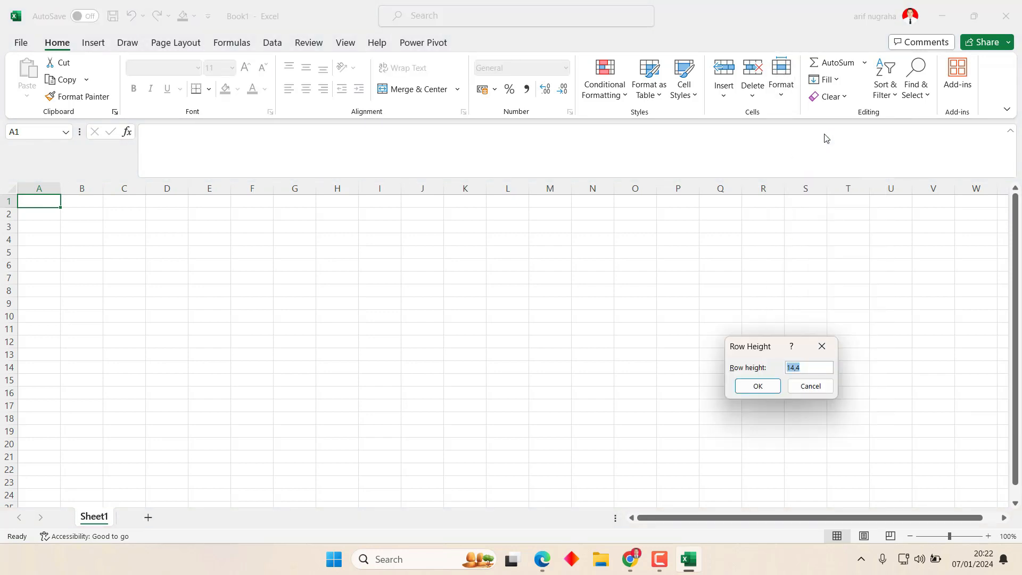
text(20)
key(Return)
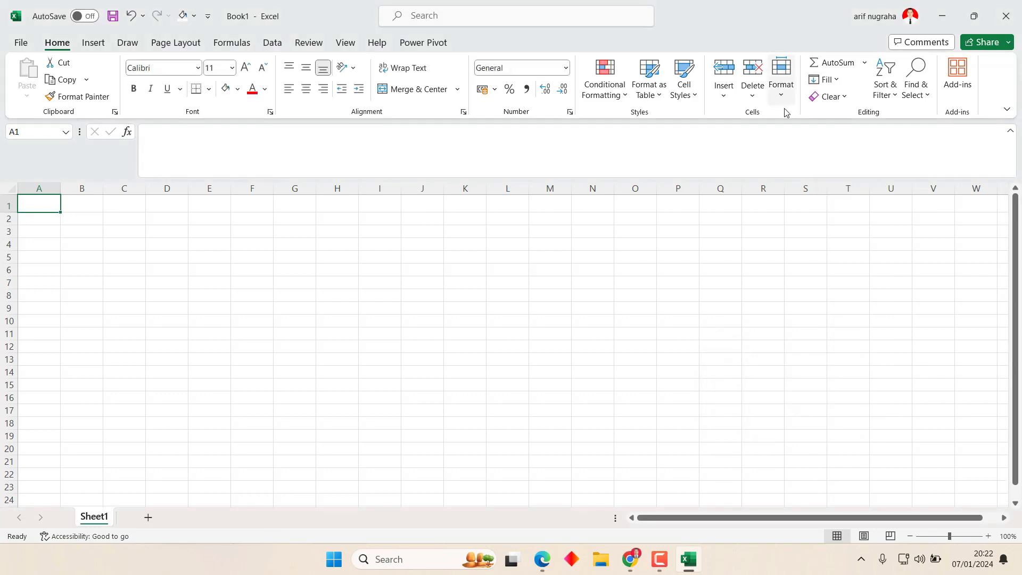
click(785, 95)
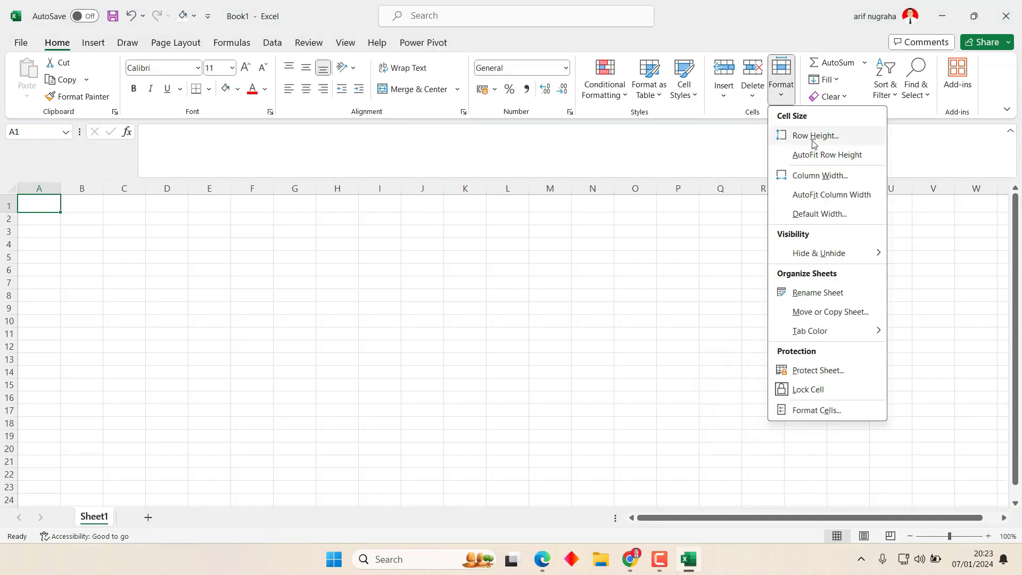
click(813, 136)
text(40)
key(Return)
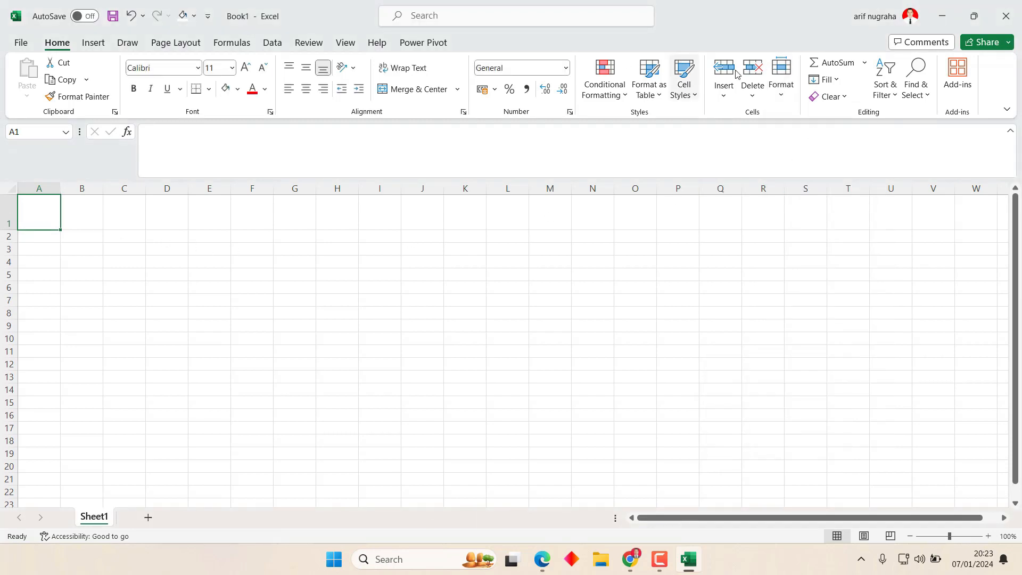
Set column A's width to 40.
click(780, 80)
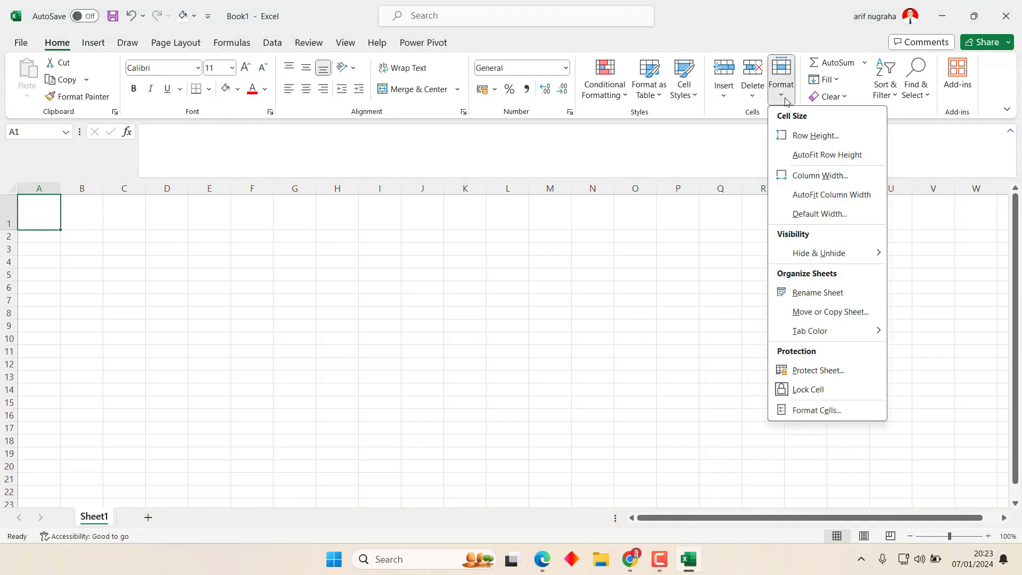
click(820, 176)
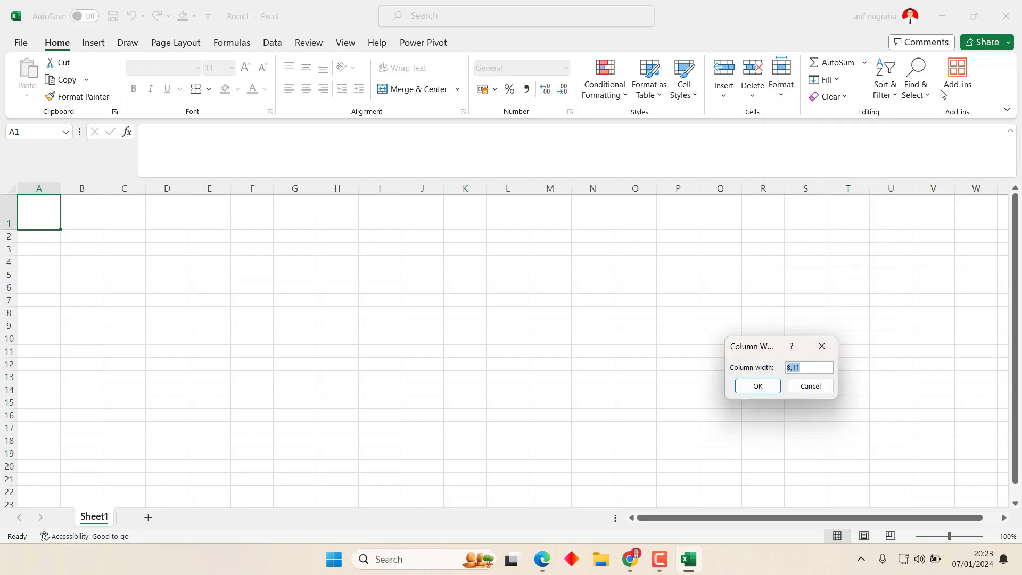
text(40)
key(Return)
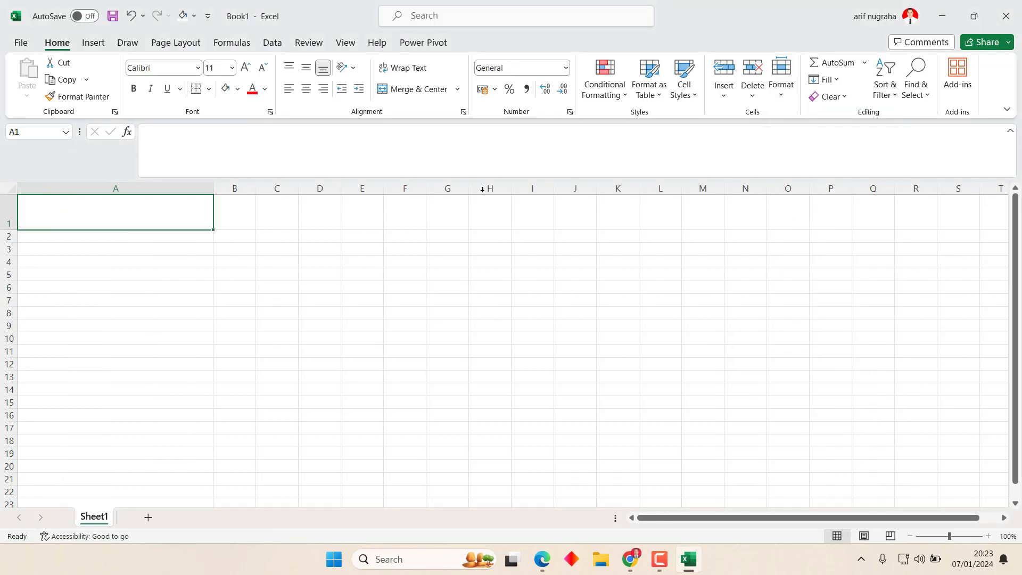
Check column A's width and row 1's height without changing them.
click(215, 187)
drag(4, 232, 7, 231)
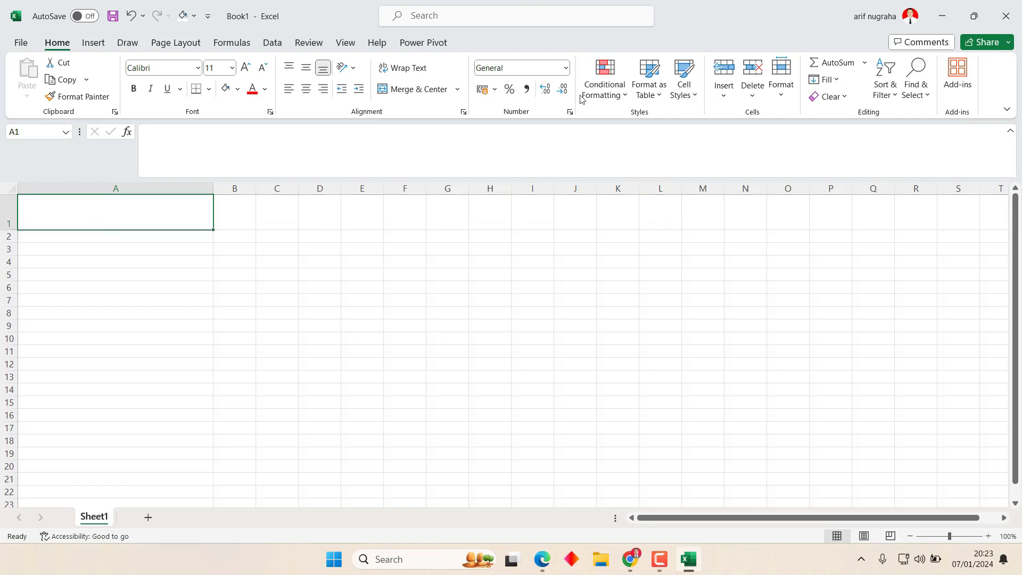
click(781, 77)
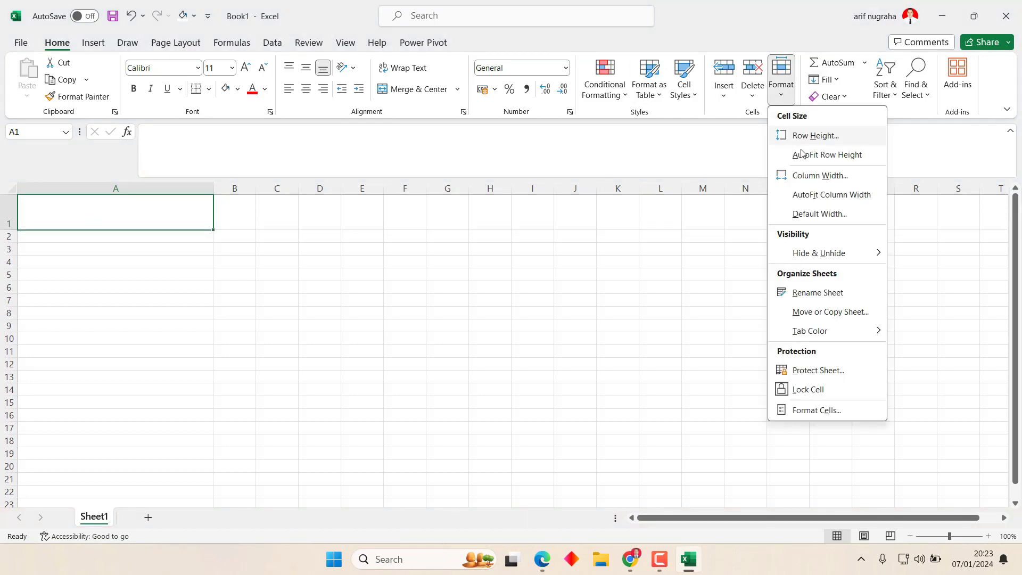
click(820, 136)
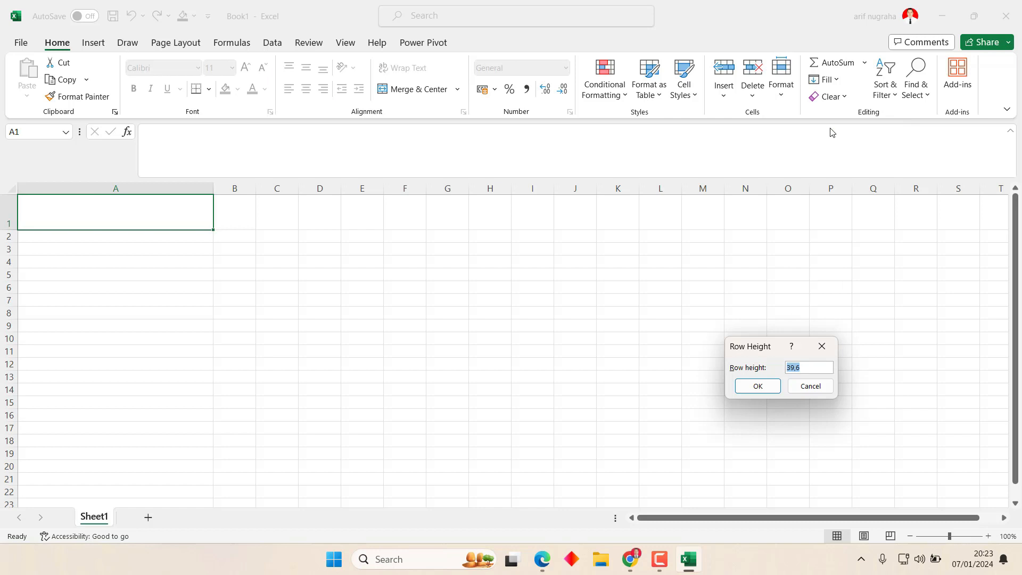
key(Return)
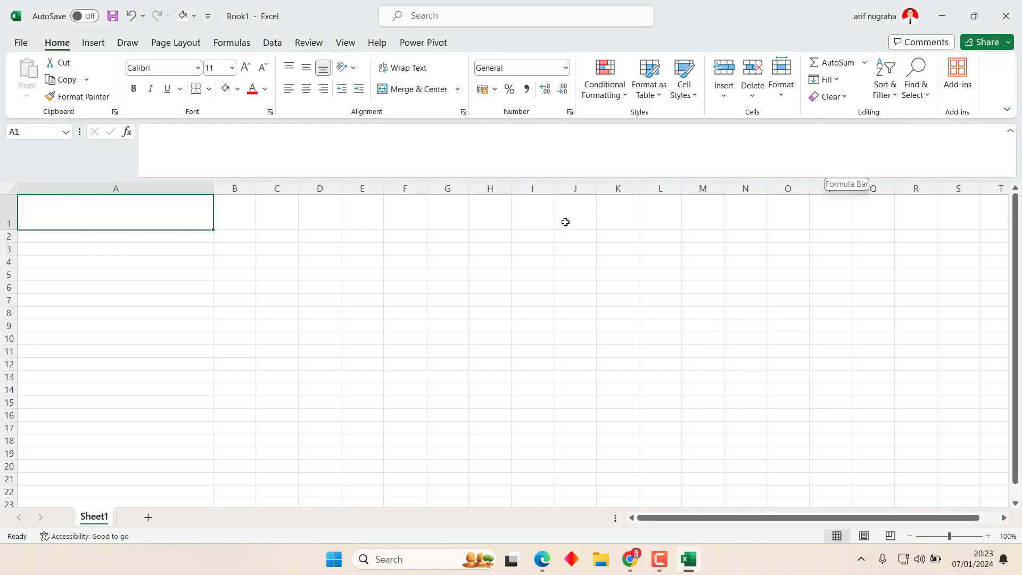
Try the top, centre, middle and left alignment options on cell G7.
click(438, 298)
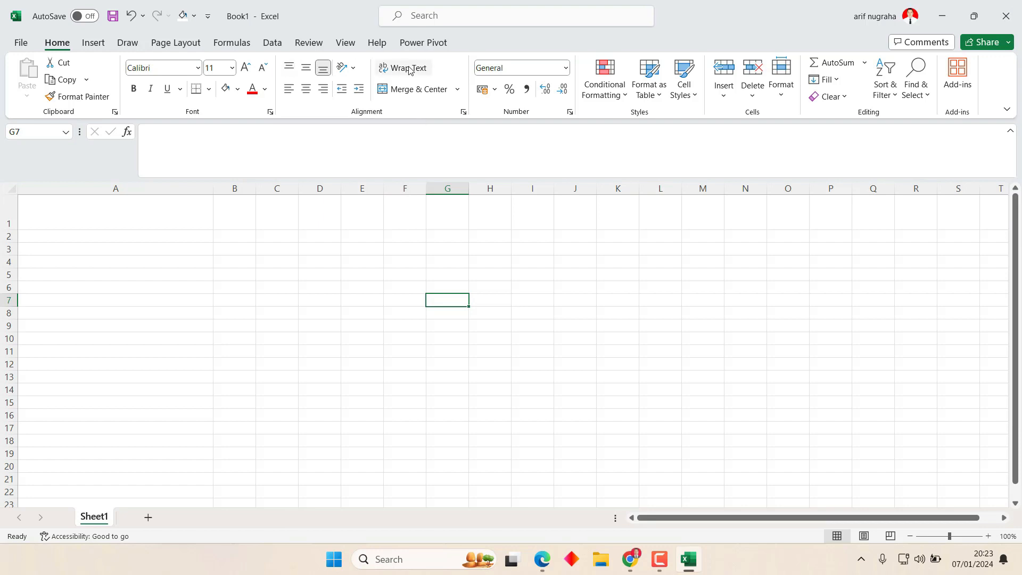
click(290, 67)
click(306, 89)
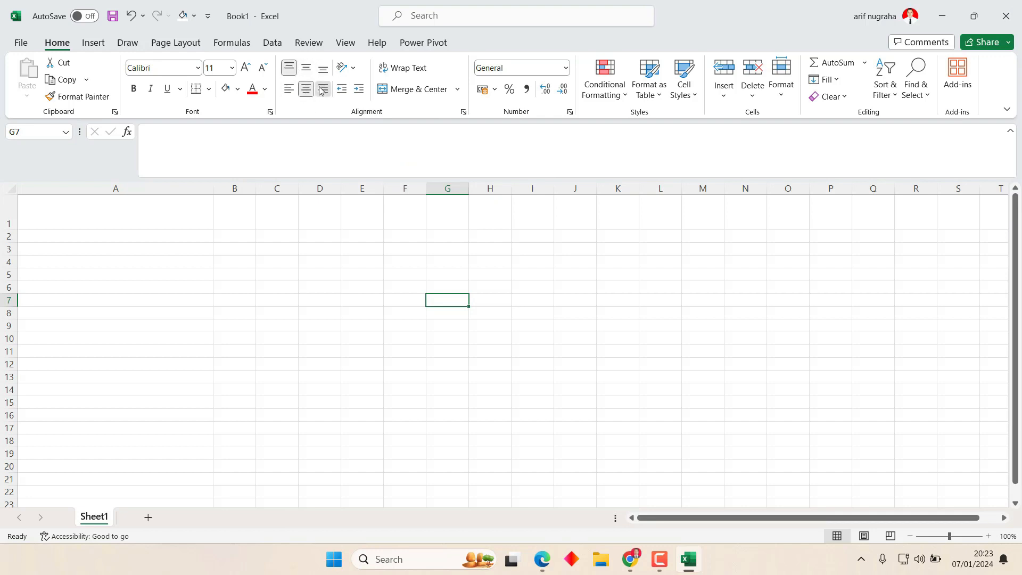
click(323, 68)
click(306, 68)
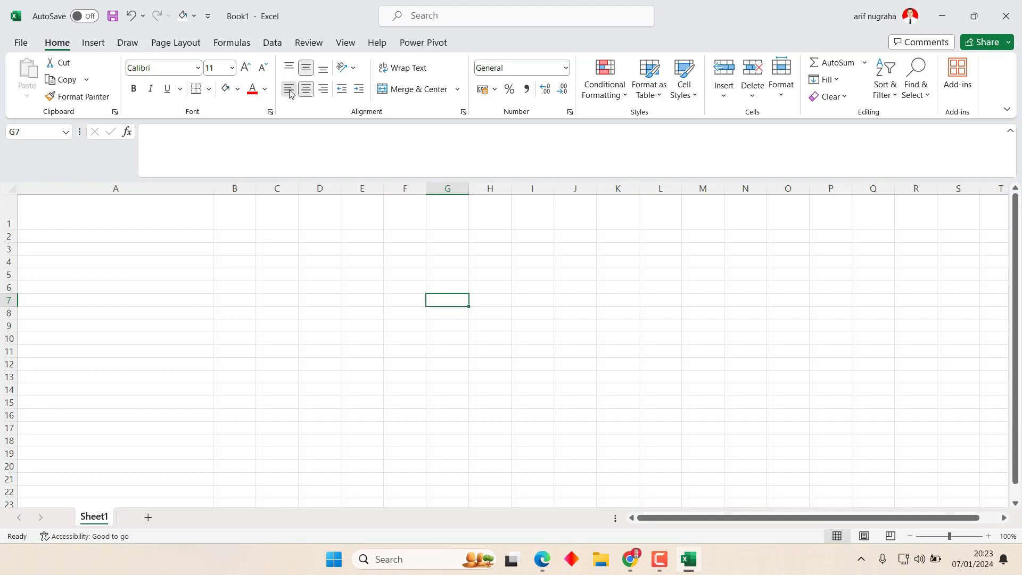
click(289, 89)
click(289, 67)
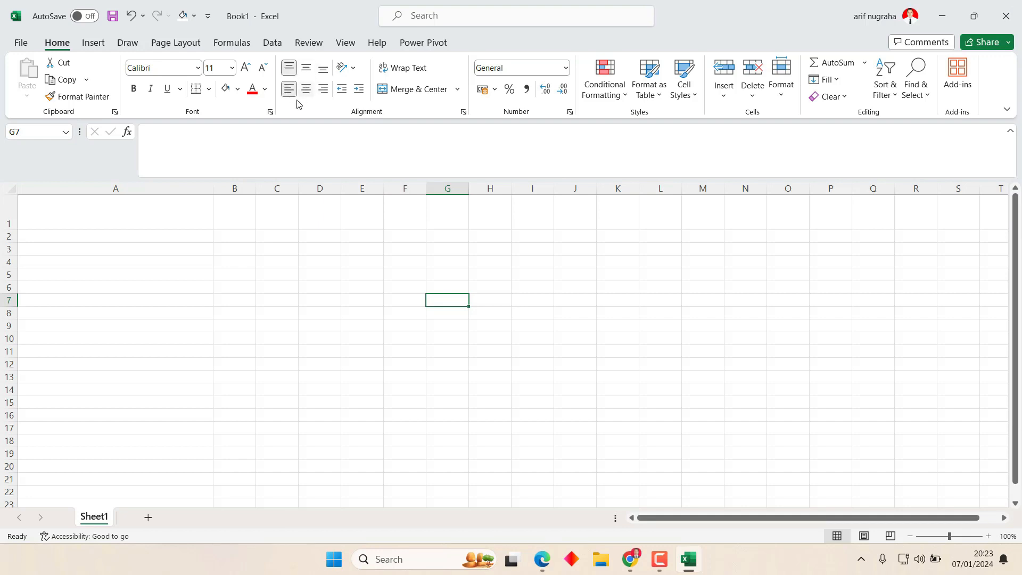
Enter a person's full name in cell A3.
click(105, 249)
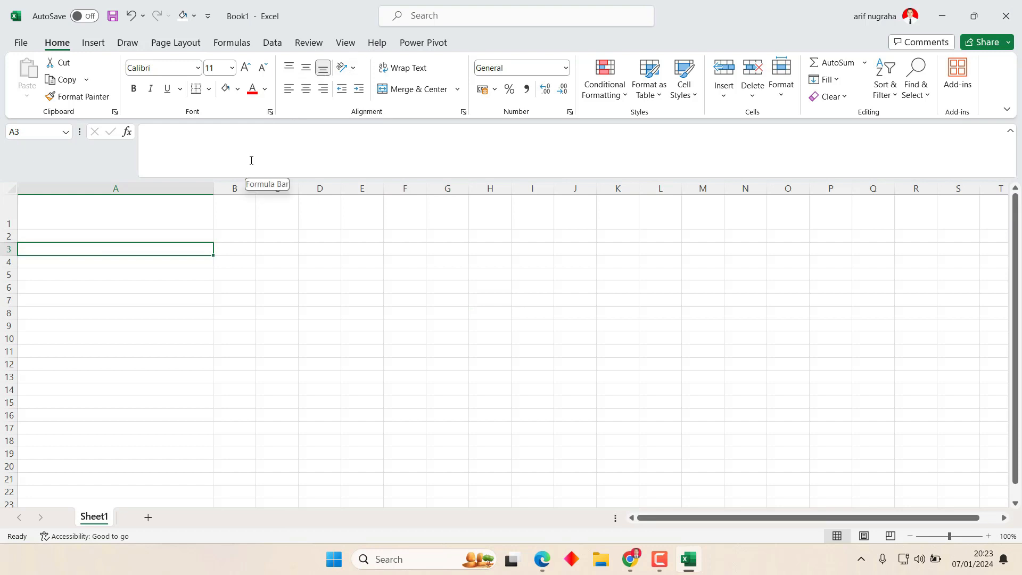
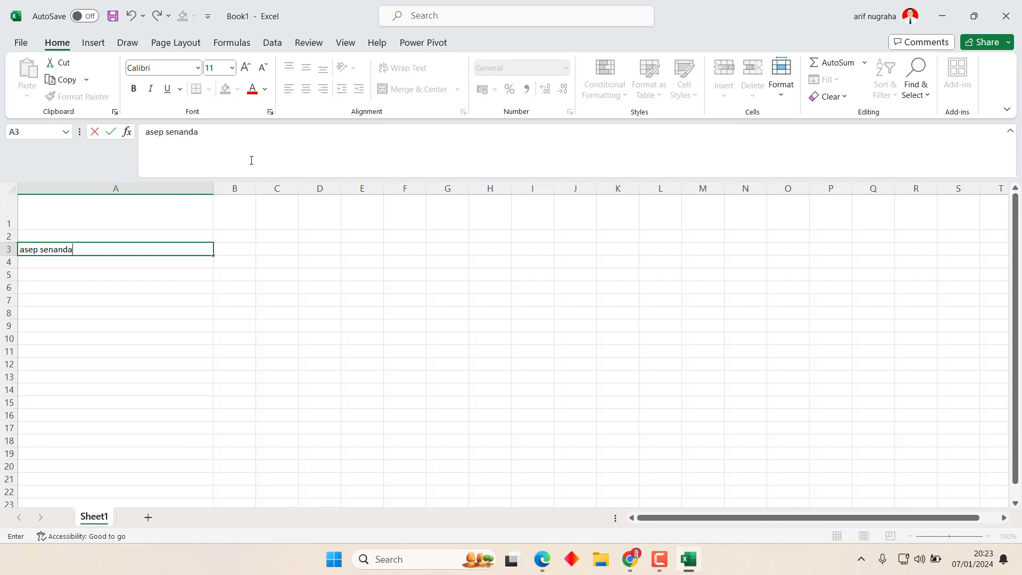
key(Return)
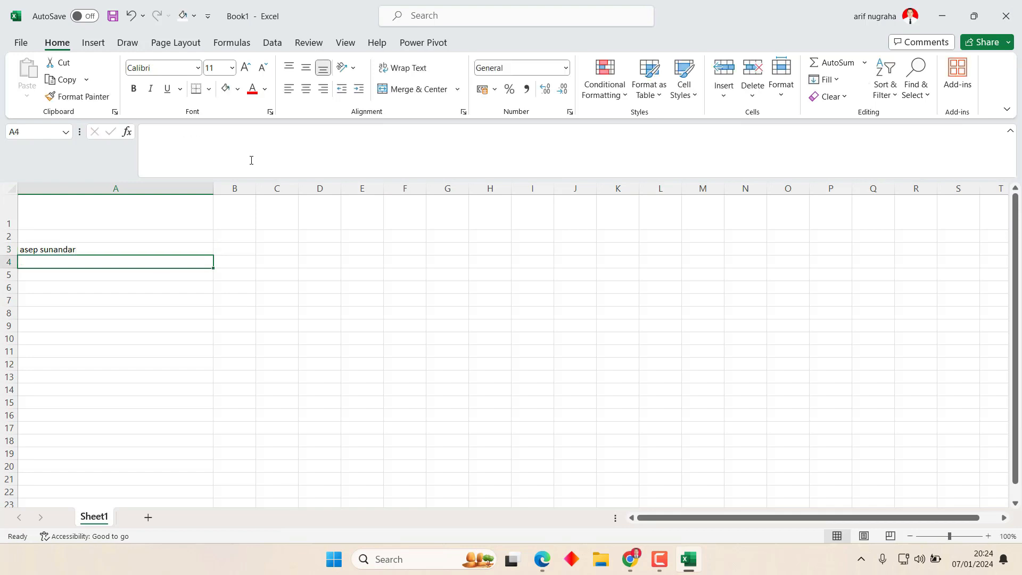
Align the name in A3 left, then centre, then right.
click(145, 246)
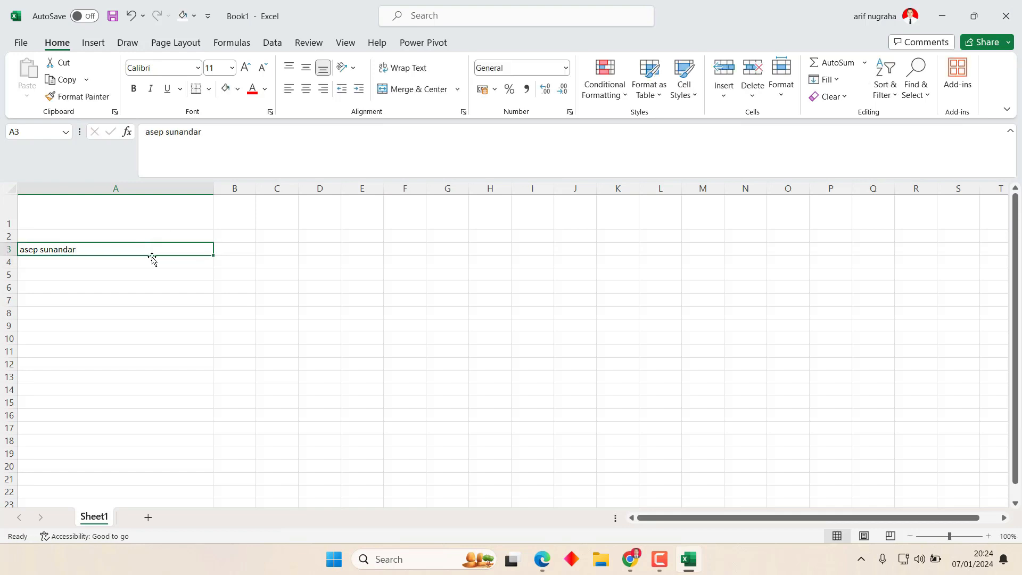
click(148, 259)
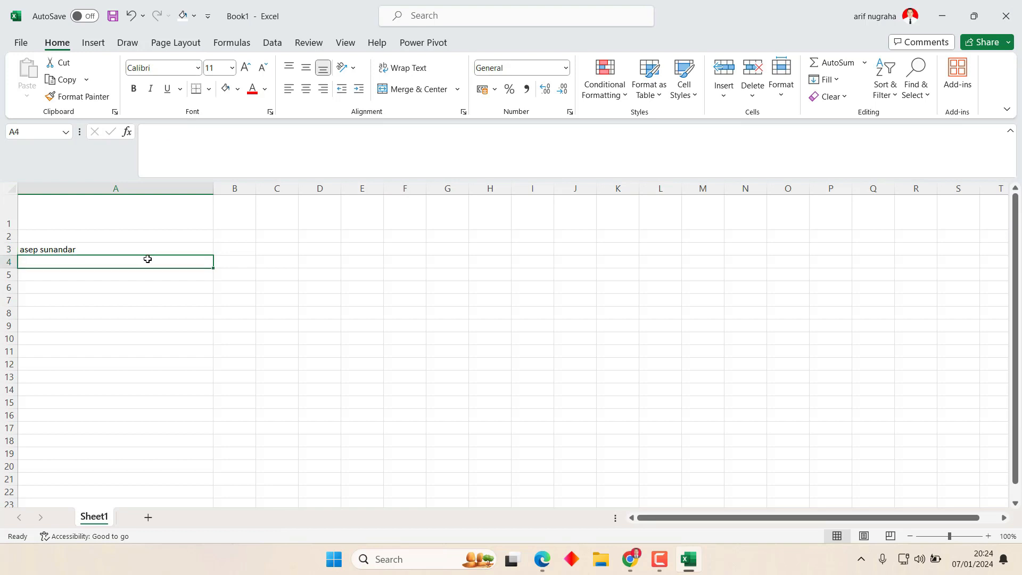
click(144, 246)
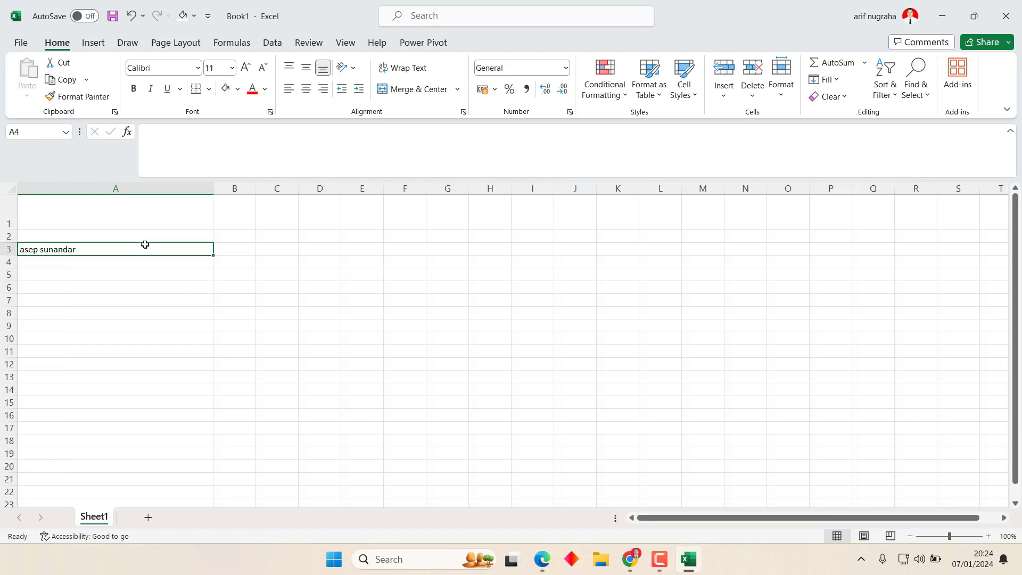
click(142, 259)
click(127, 239)
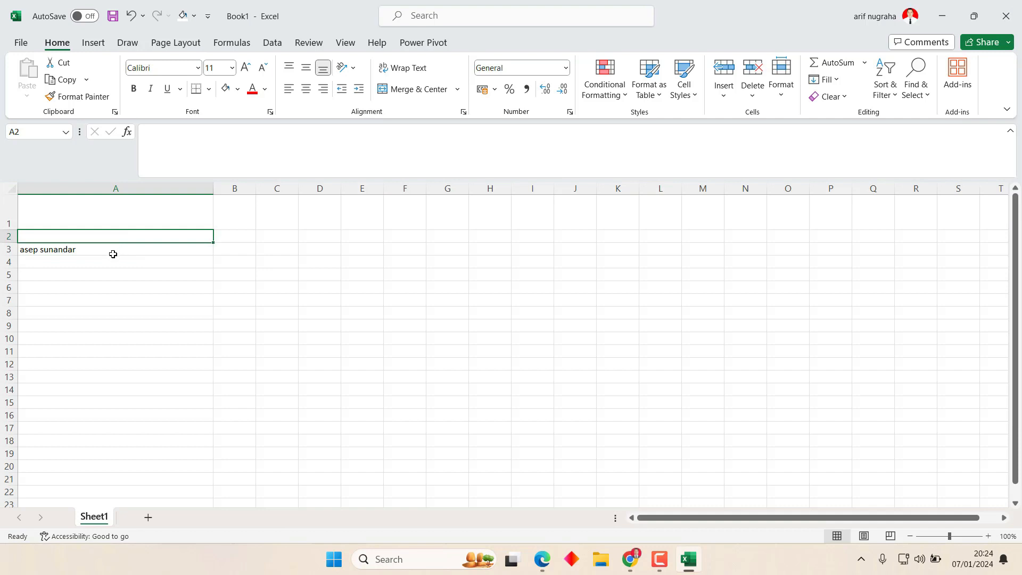
click(113, 254)
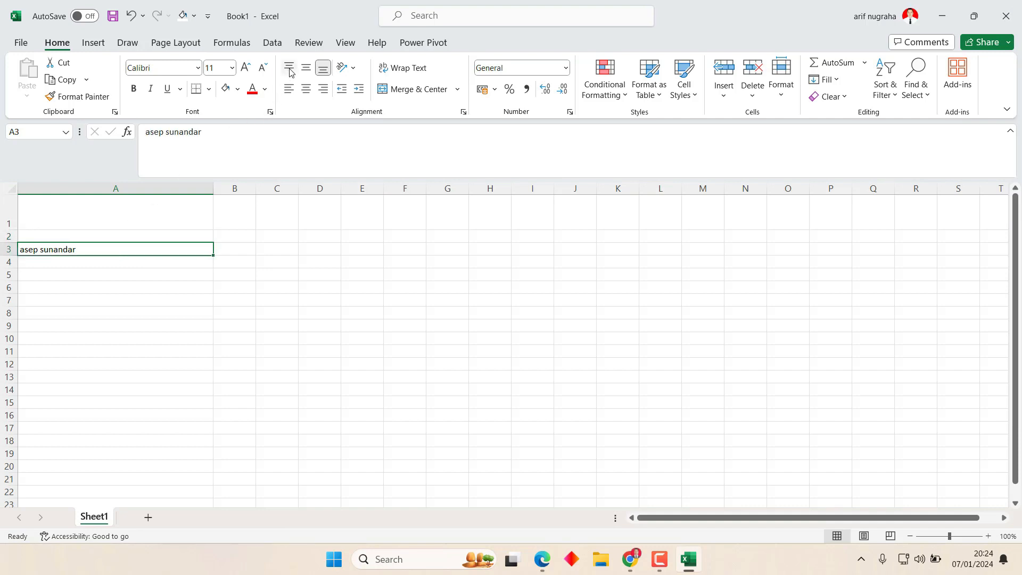
click(293, 96)
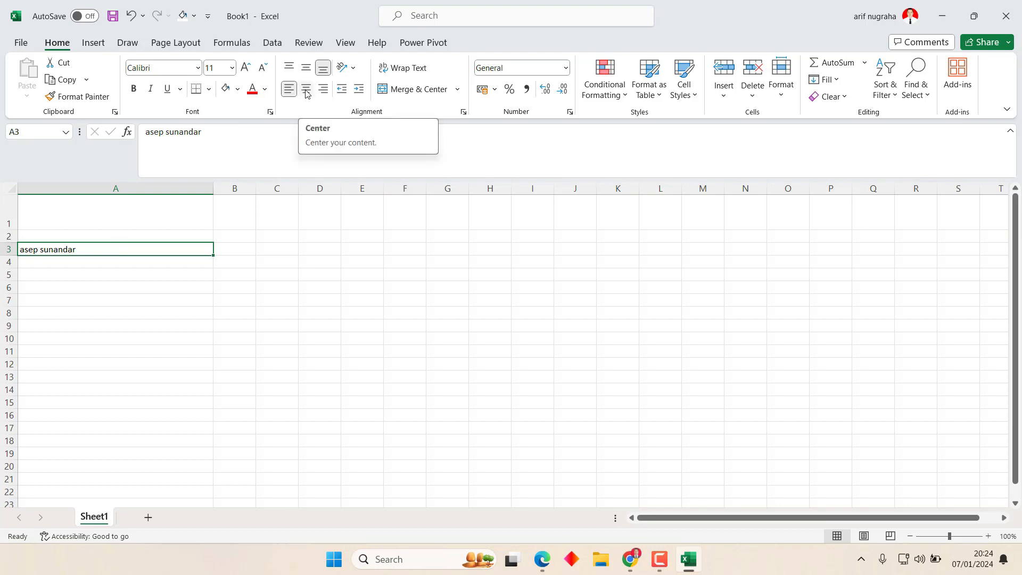
click(307, 90)
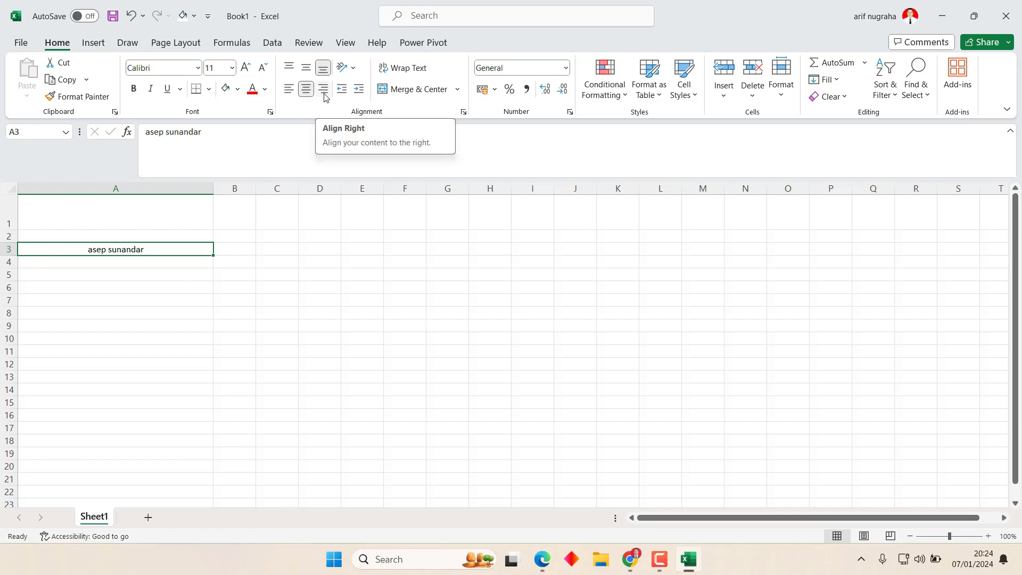
click(324, 91)
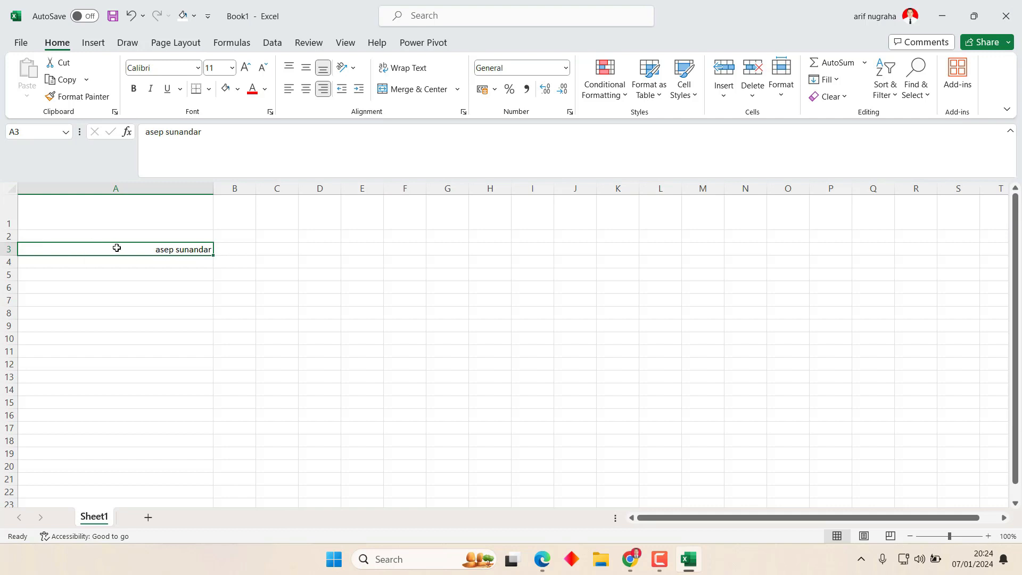
click(133, 219)
Enter a first name in A1 and enlarge its font four steps to 26 pt.
text(asep)
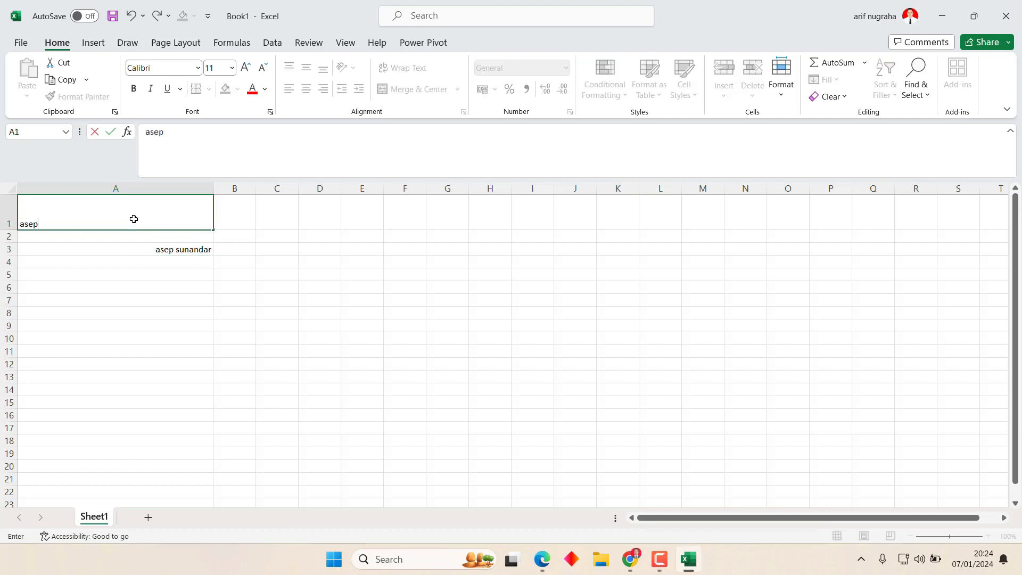
key(Return)
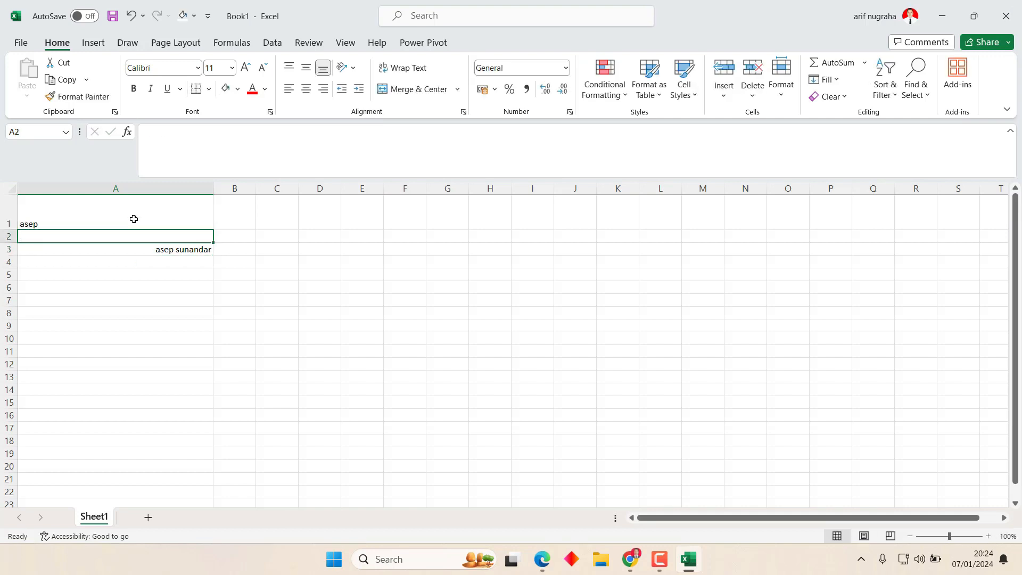
click(132, 219)
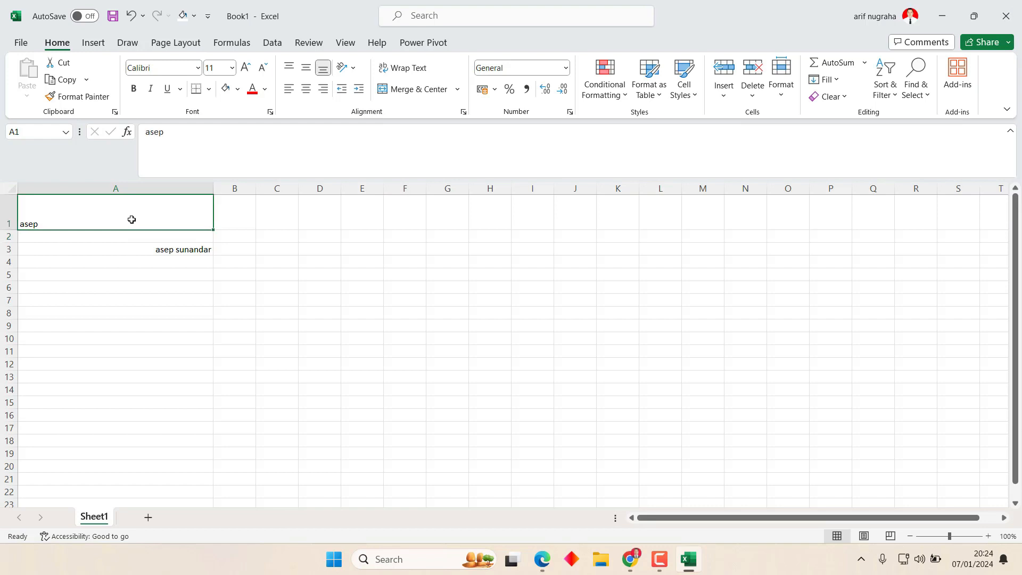
click(246, 68)
click(246, 68)
click(246, 68)
click(246, 69)
click(246, 69)
click(246, 69)
click(247, 68)
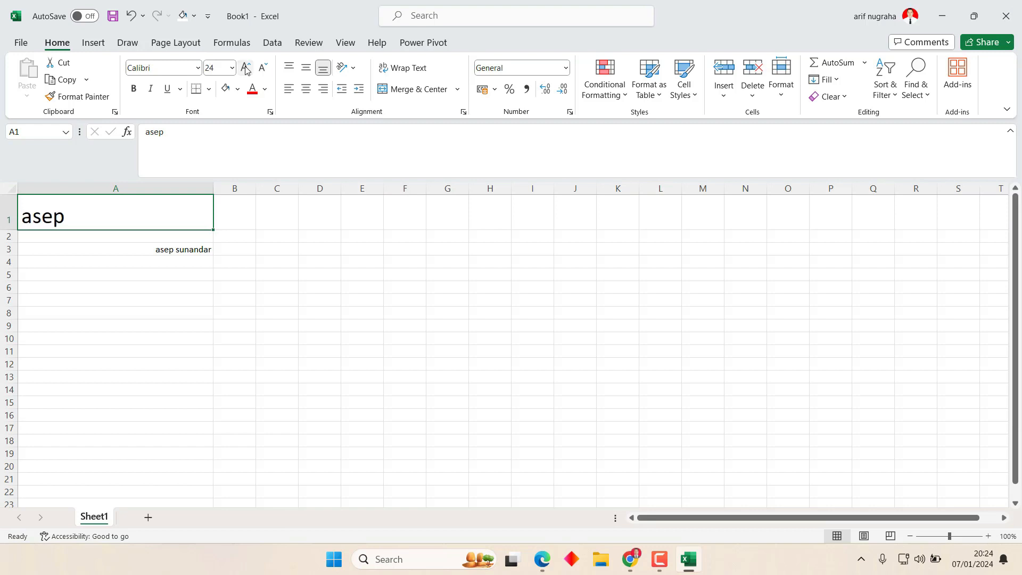
Right-align B9, then centre the A1 text horizontally and vertically.
click(240, 330)
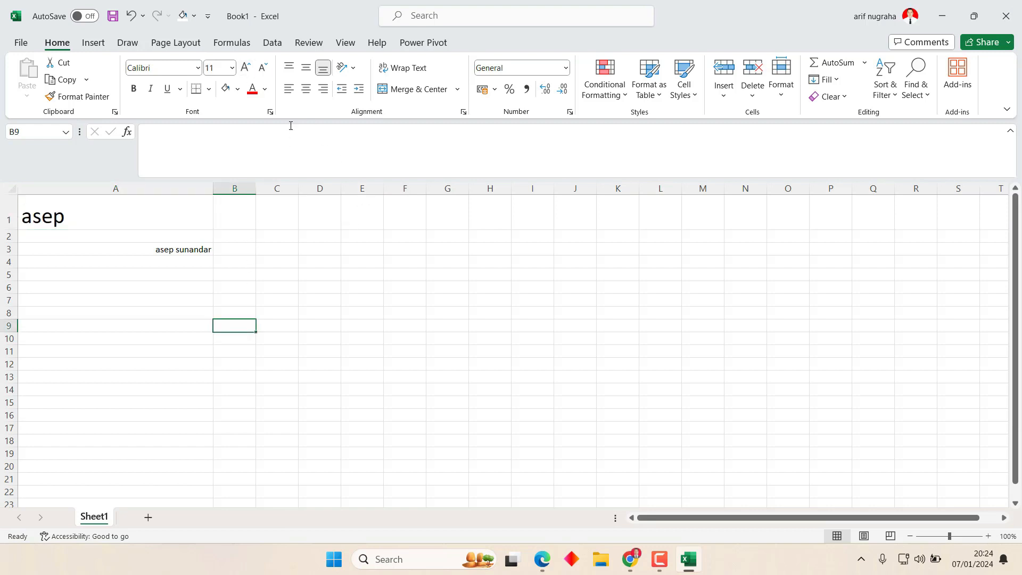
click(323, 89)
click(130, 209)
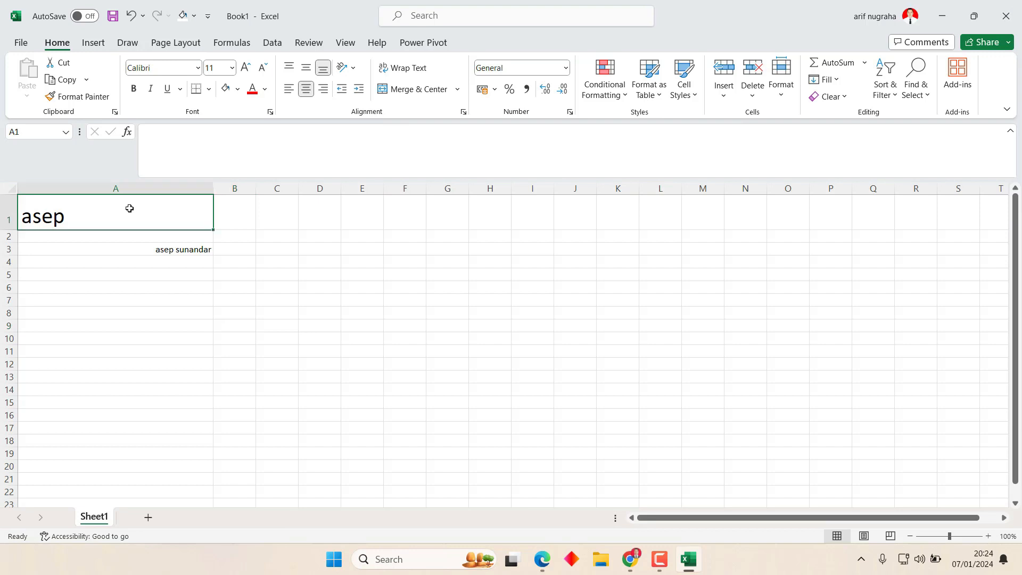
click(322, 95)
click(306, 93)
click(289, 95)
click(308, 68)
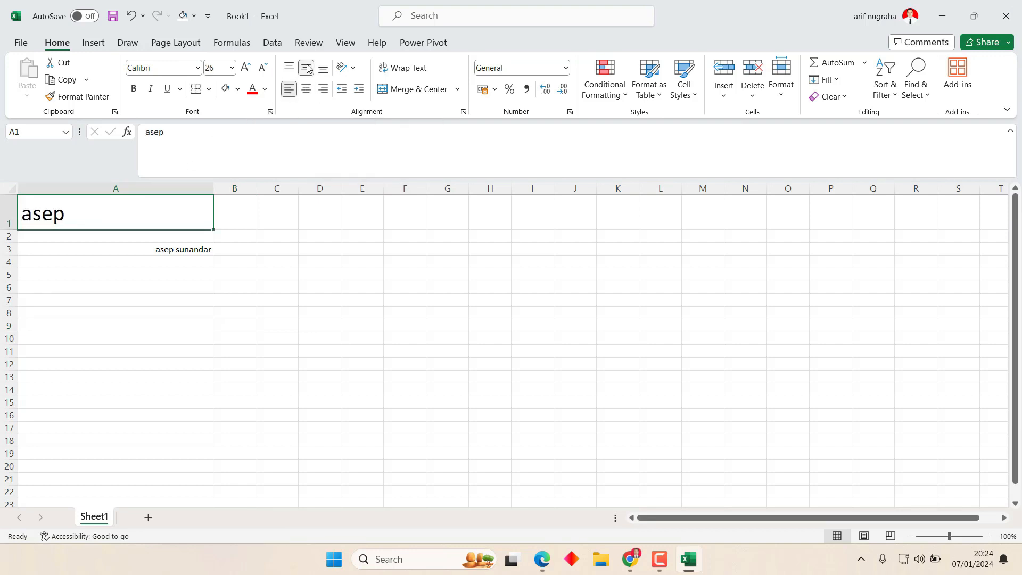
click(307, 67)
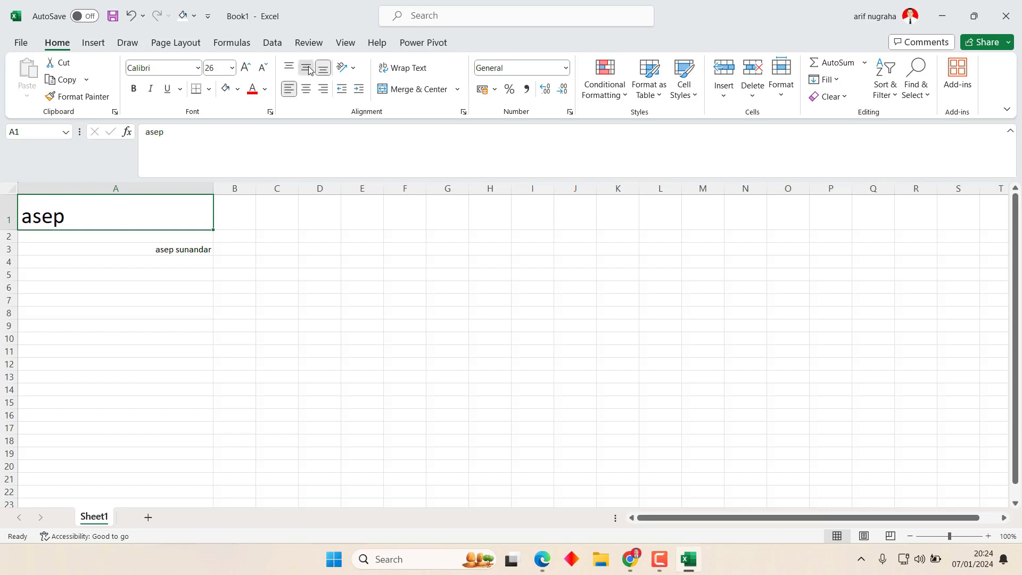
click(306, 67)
click(306, 89)
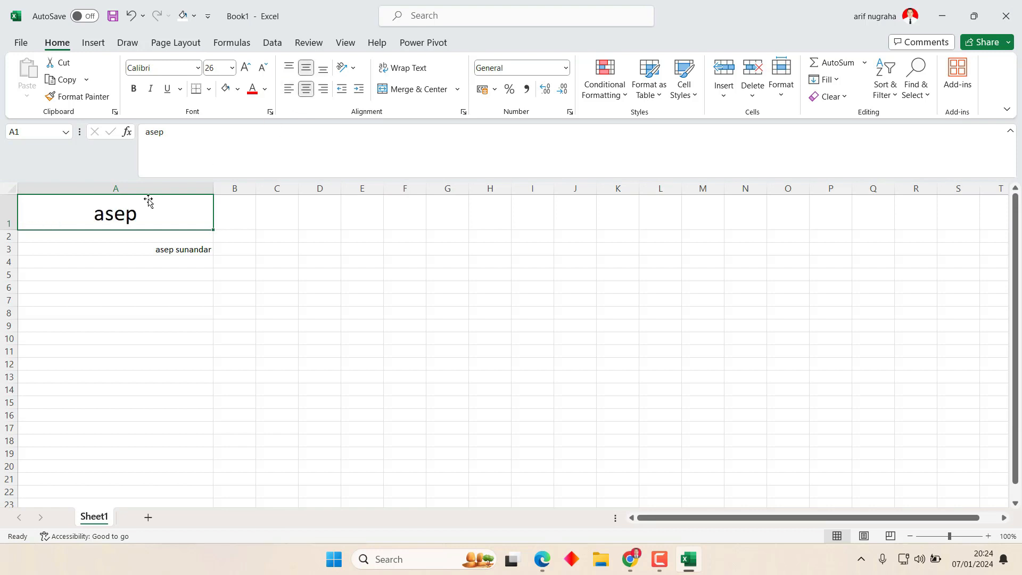
click(323, 70)
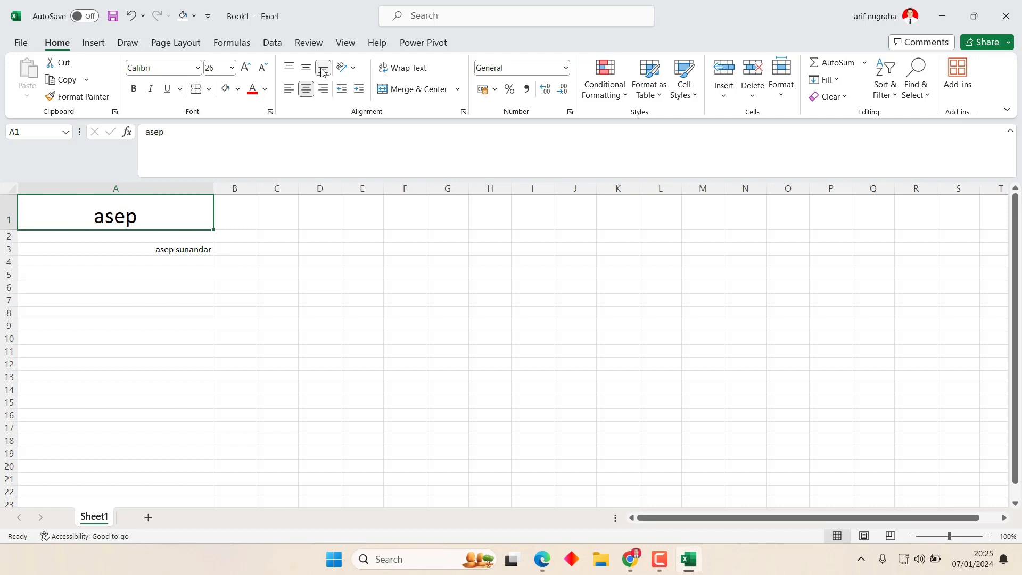
click(307, 68)
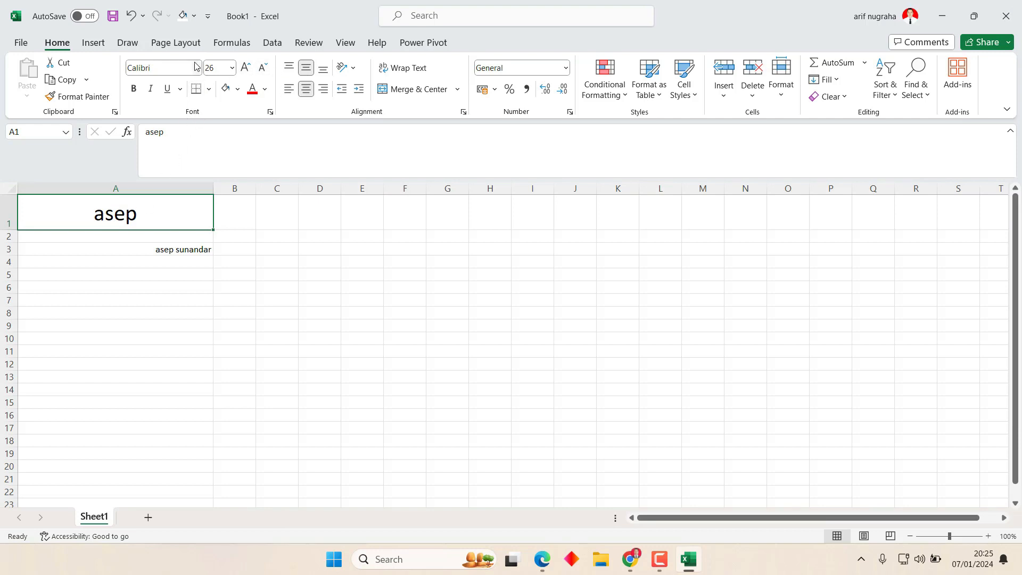
Keep A1 at 26 pt and apply the Articulate Extrabold font.
click(233, 69)
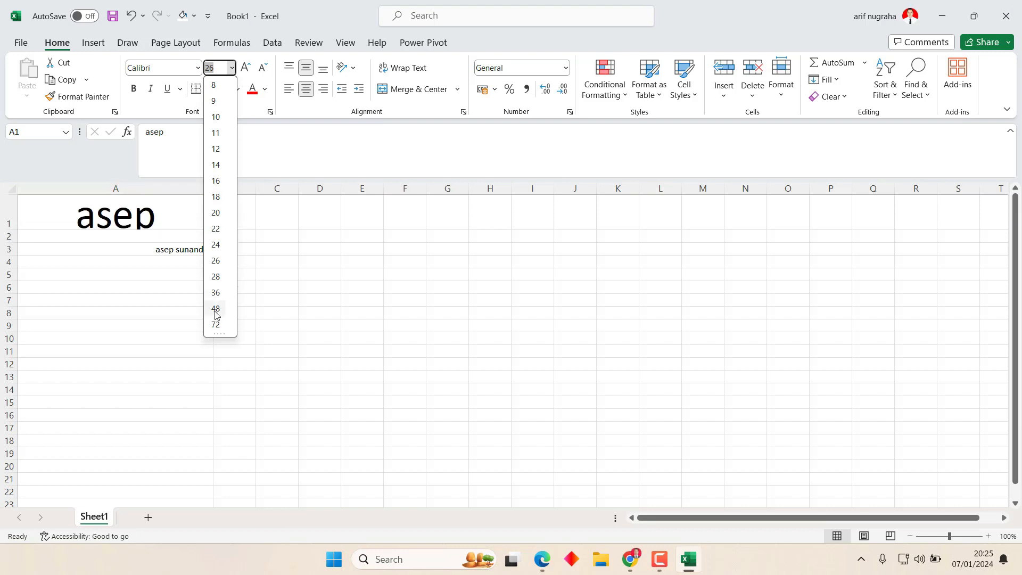
click(216, 261)
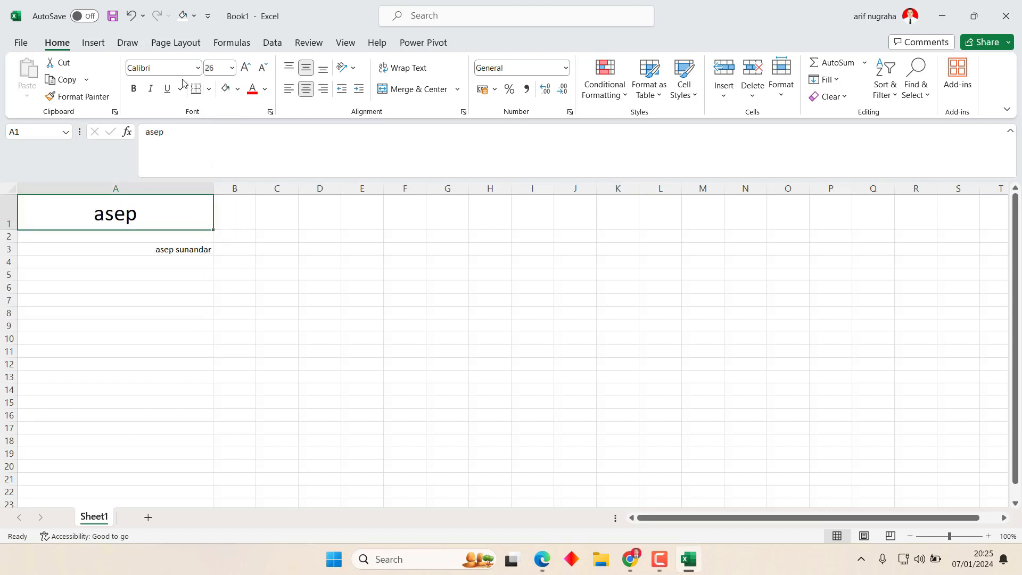
click(197, 67)
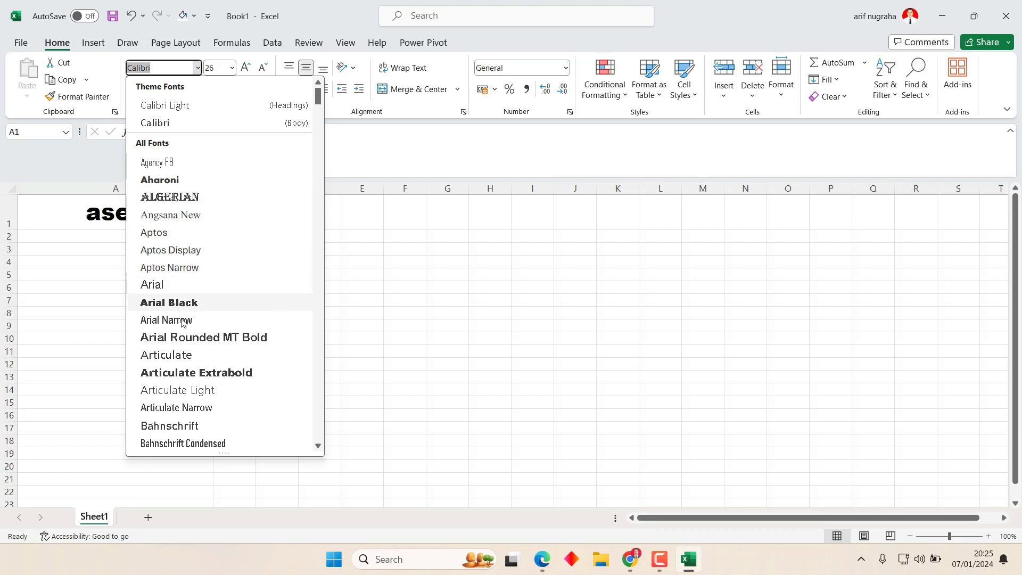
click(180, 374)
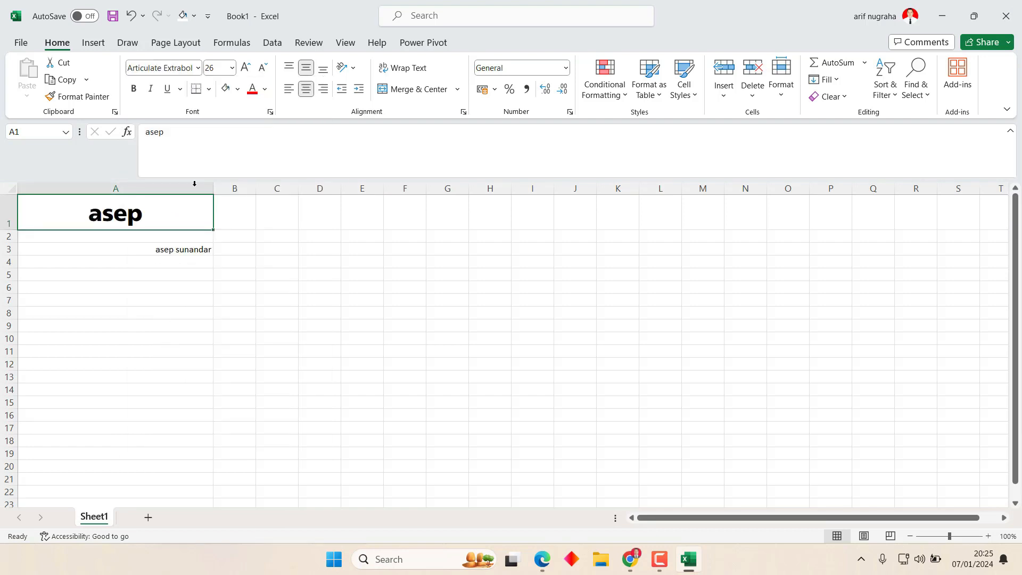
Colour the A1 text orange.
click(272, 256)
click(144, 216)
click(265, 89)
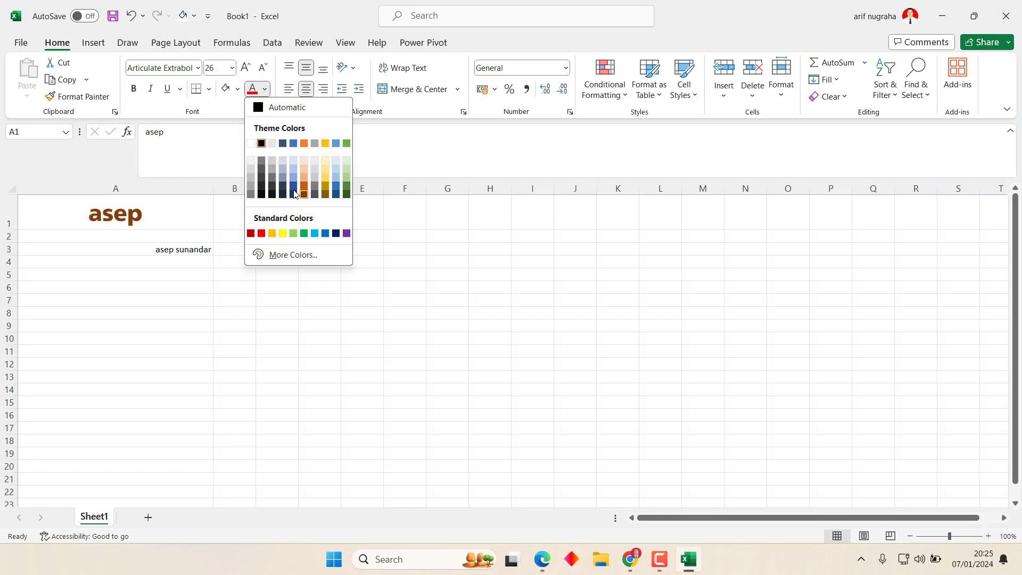
click(304, 144)
click(333, 246)
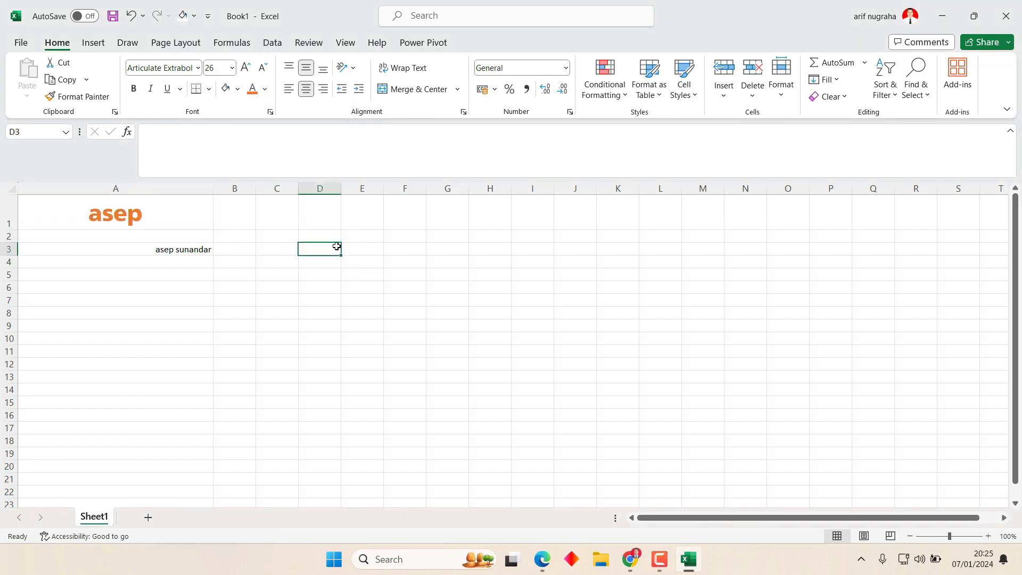
click(186, 247)
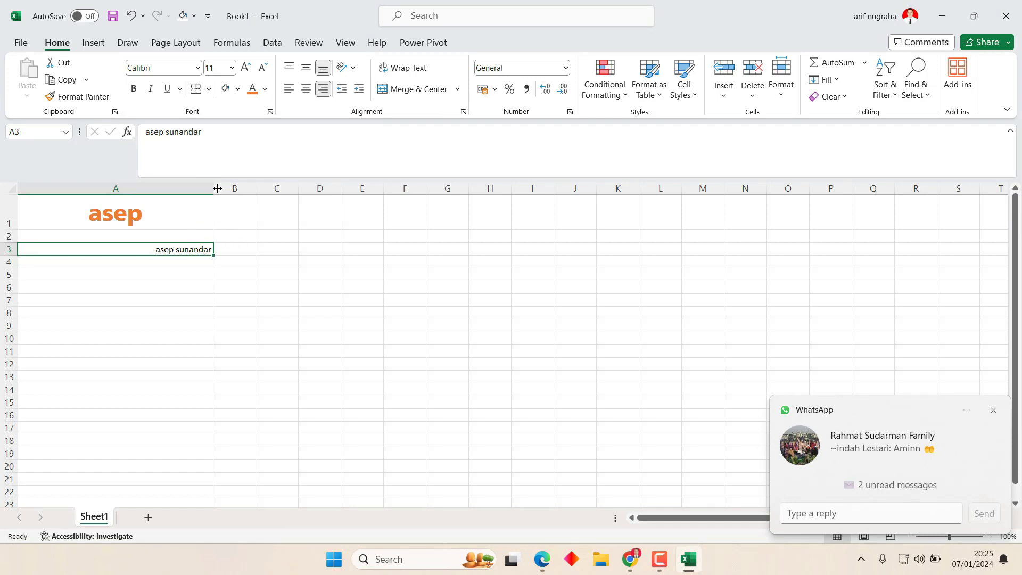
Narrow column A.
drag(213, 188, 64, 191)
click(92, 351)
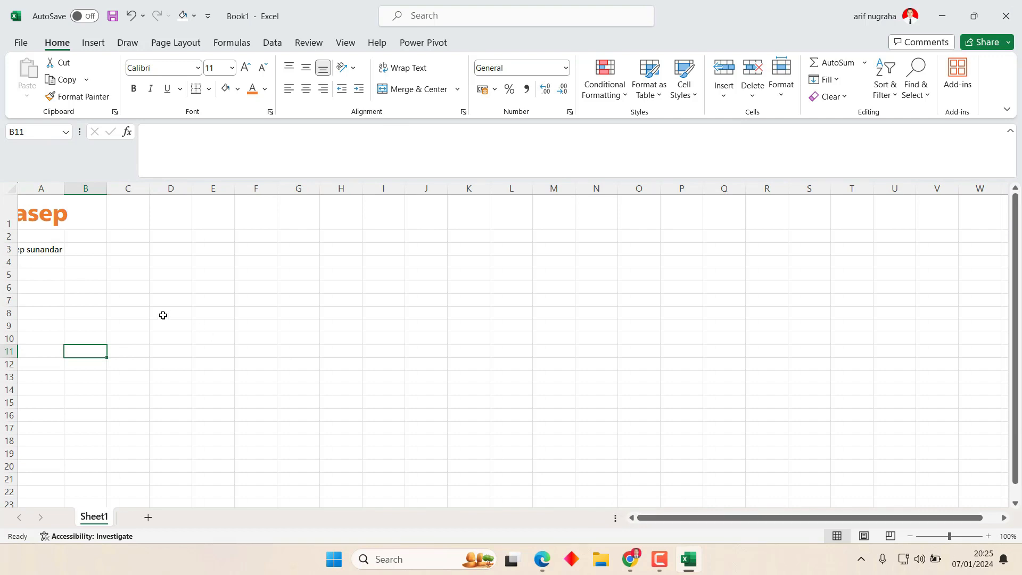
click(42, 249)
Select A3:B3 and apply Merge & Center to the name.
click(73, 311)
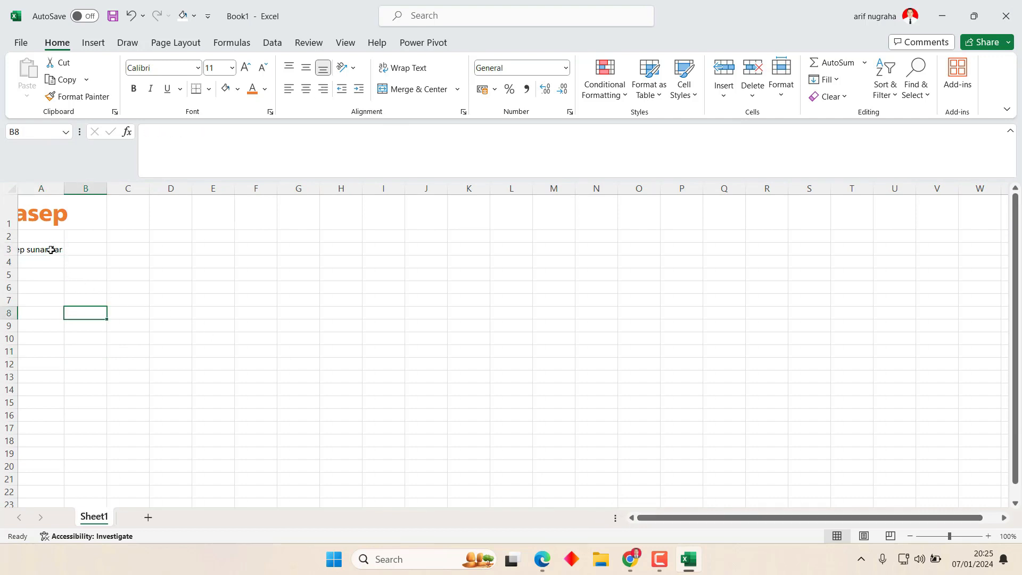
drag(51, 250, 77, 252)
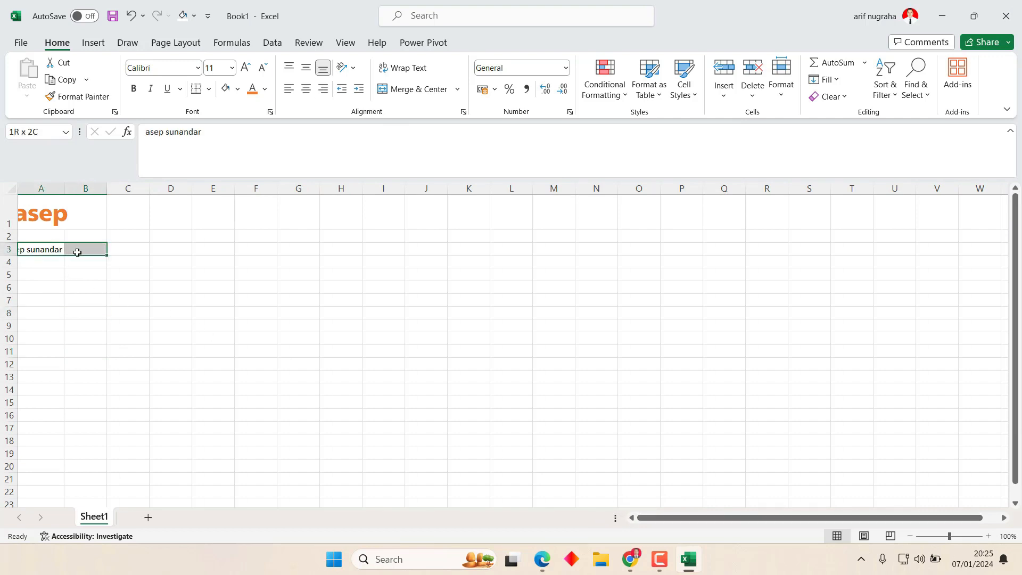
mouse_move(77, 253)
mouse_down()
mouse_move(50, 249)
mouse_move(71, 250)
mouse_up()
click(280, 277)
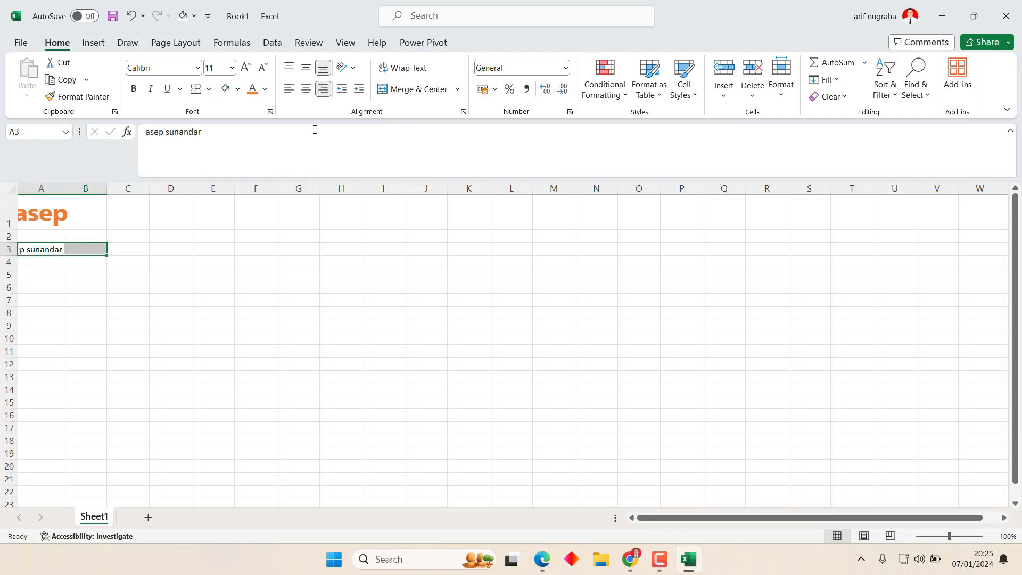
click(398, 91)
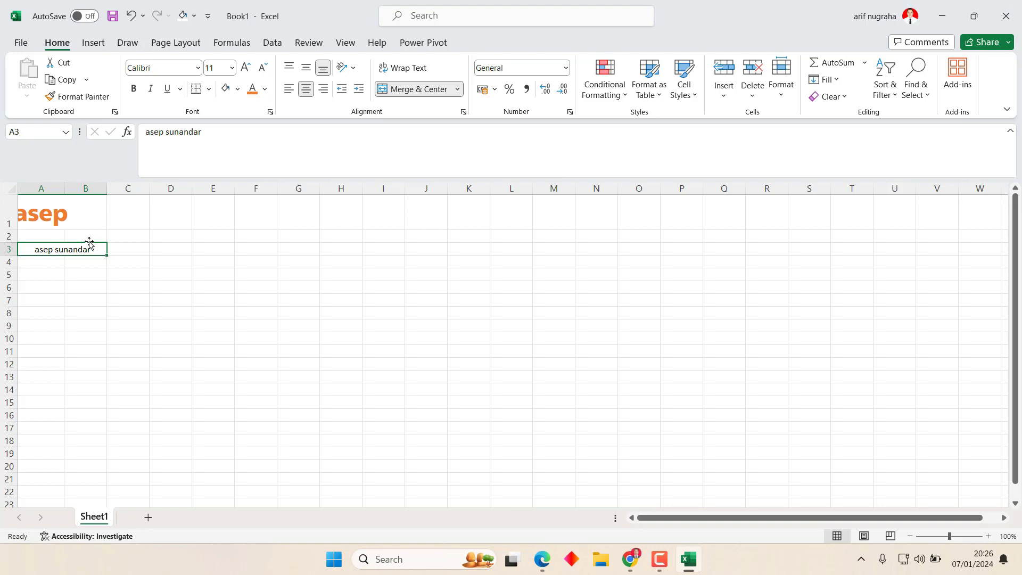
click(40, 280)
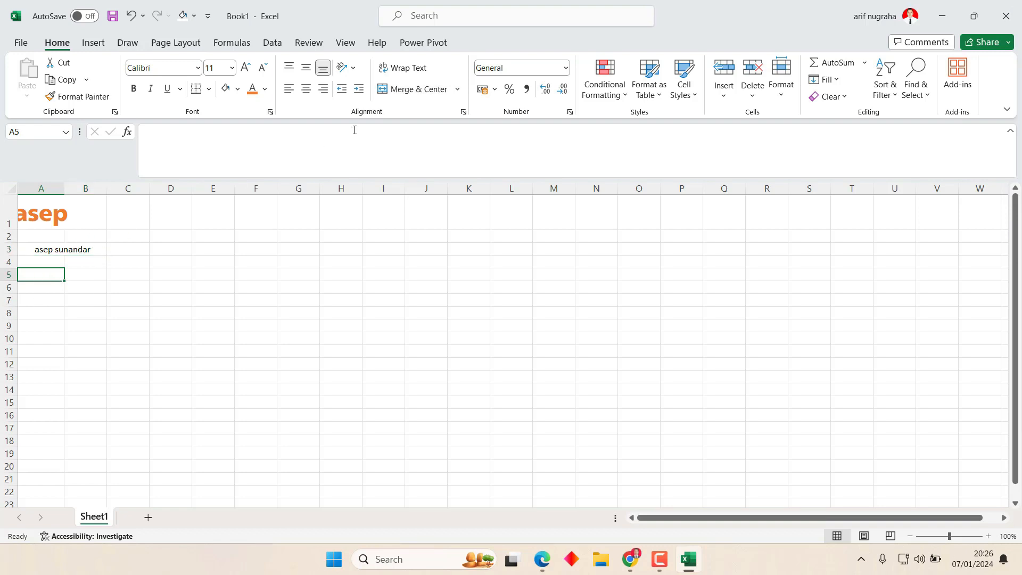
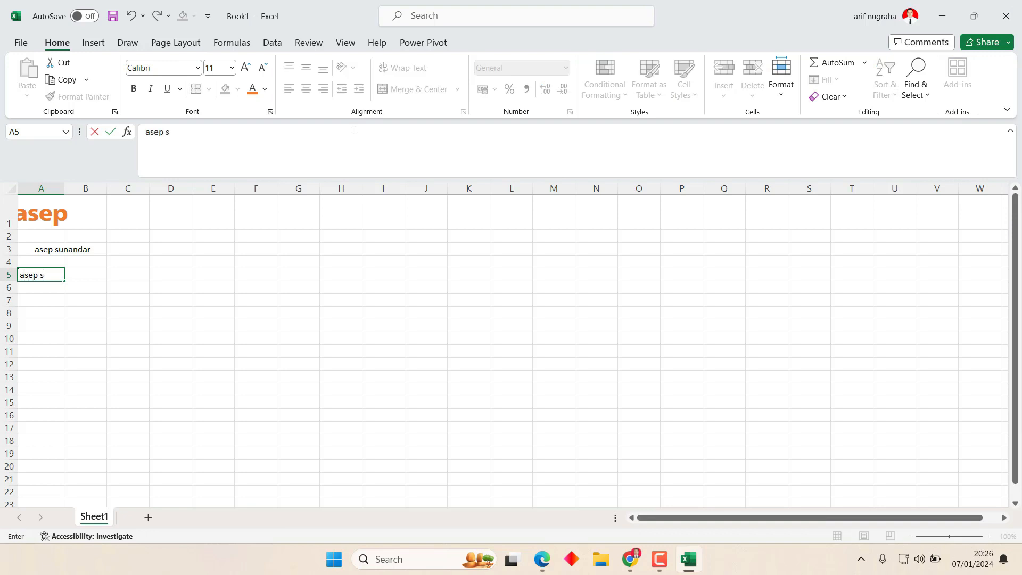
Enter the person's full name in A5 and merge A5:A6.
key(Return)
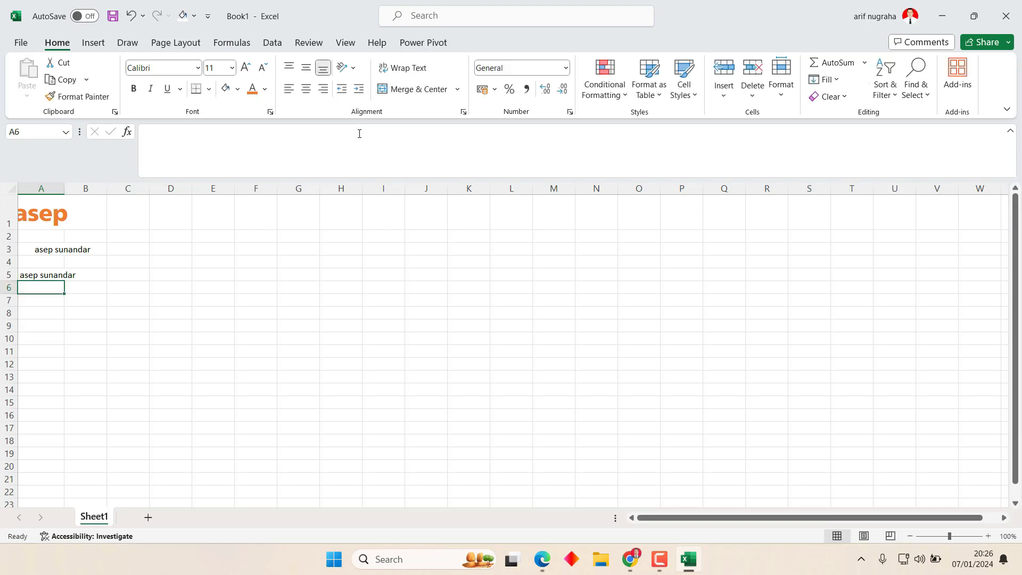
drag(55, 274, 49, 289)
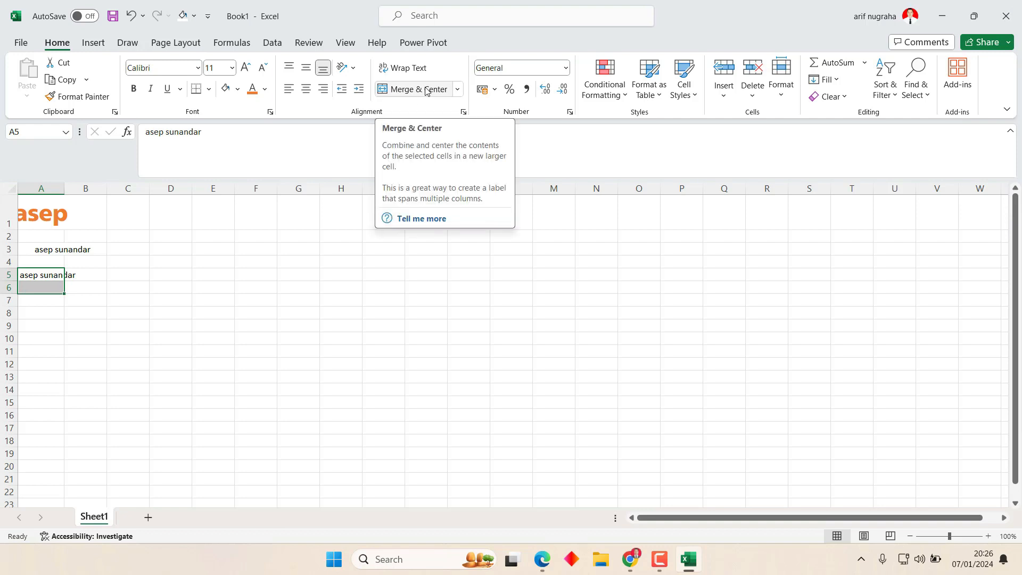
click(426, 91)
Middle-align the merged A5:A6 cell and widen column A to fit the name.
click(215, 302)
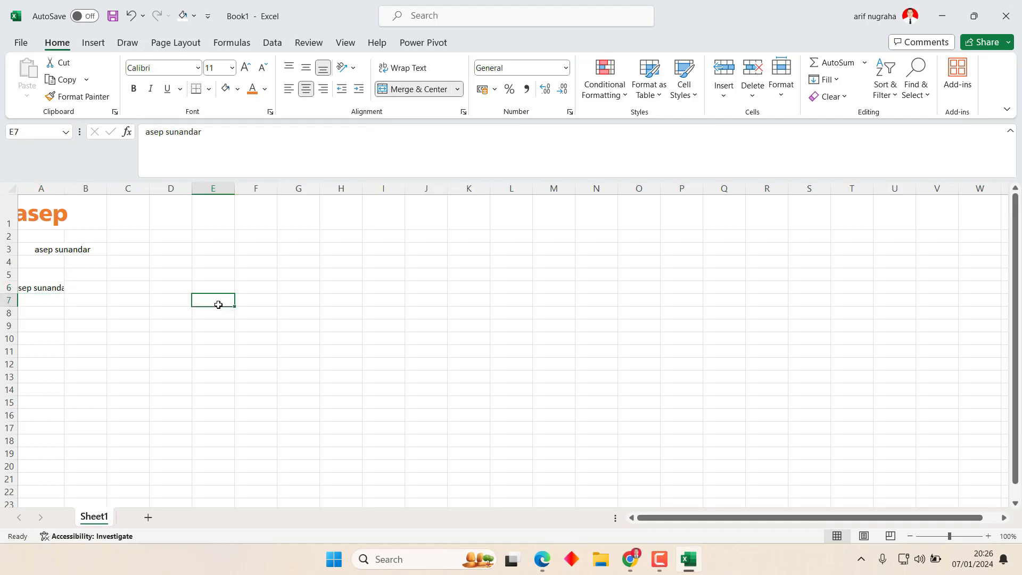
click(23, 287)
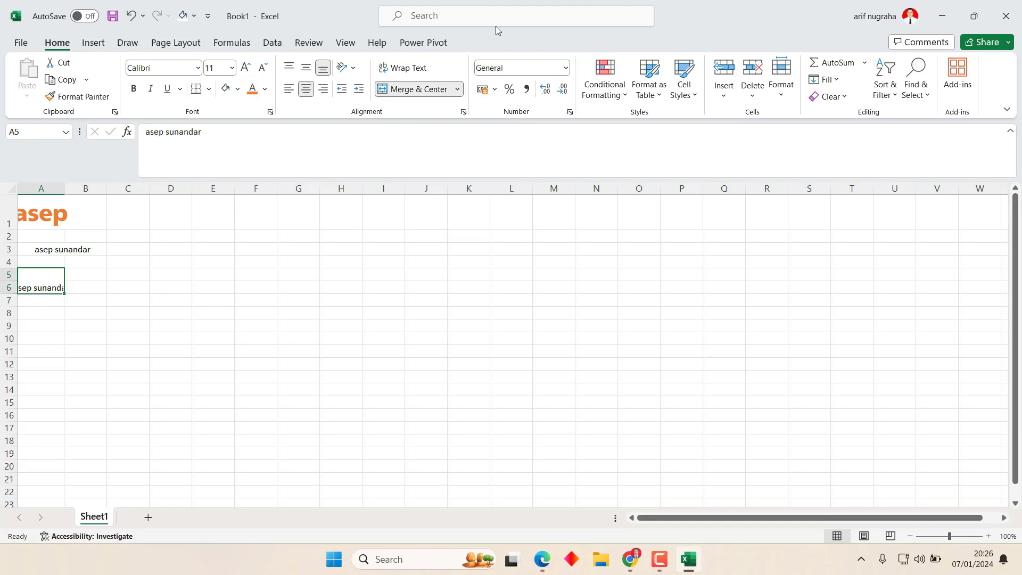
click(306, 72)
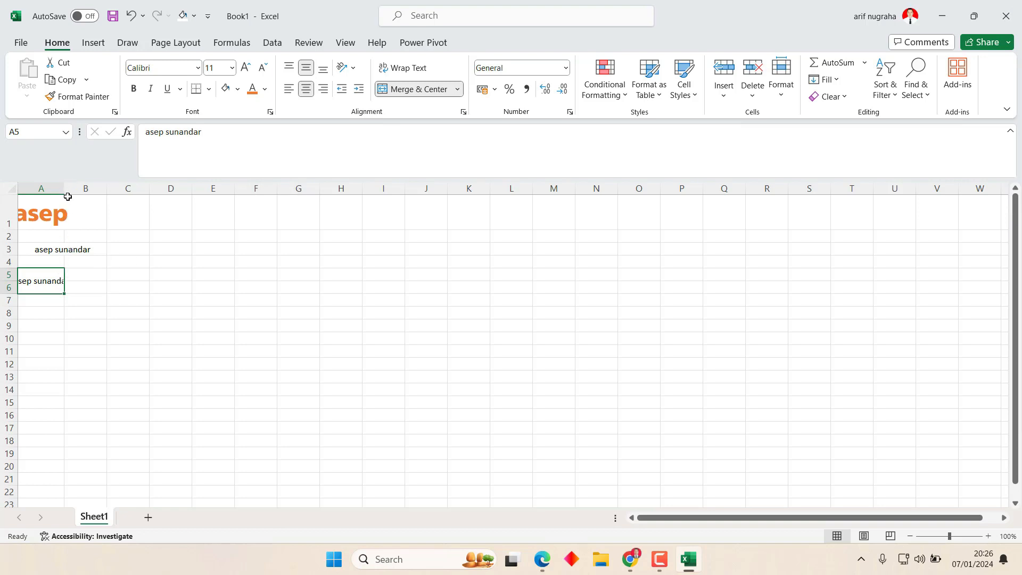
drag(64, 185, 81, 191)
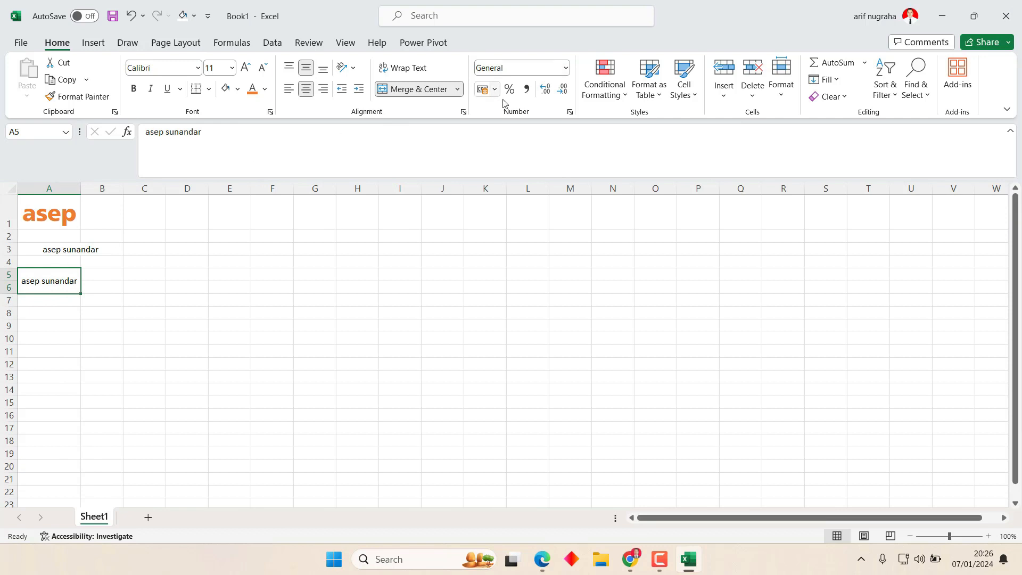
Turn on Wrap text for the merged A5:A6 name, then narrow columns A and B.
click(463, 113)
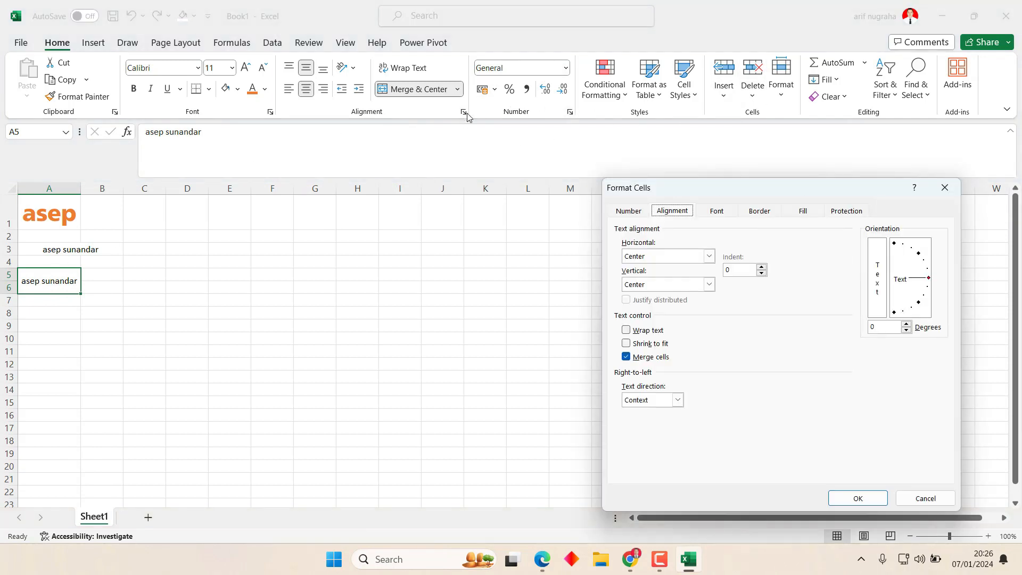
click(635, 334)
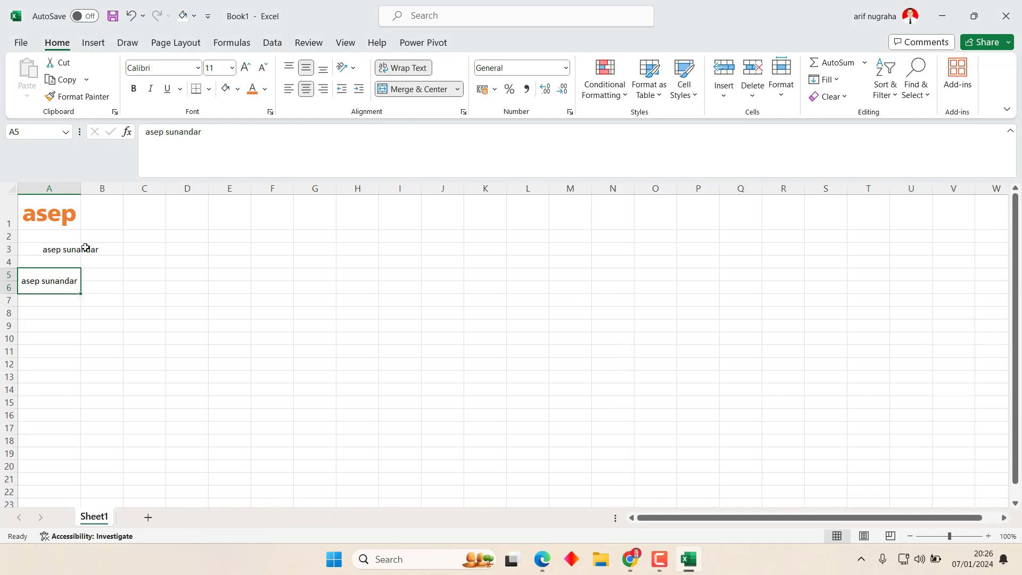
drag(81, 187, 64, 187)
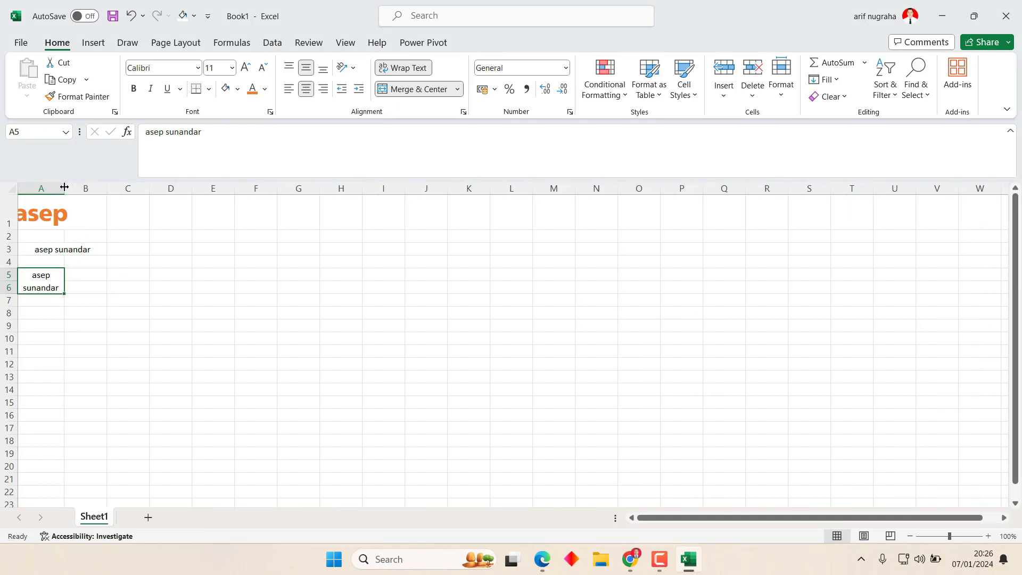
click(91, 287)
click(52, 247)
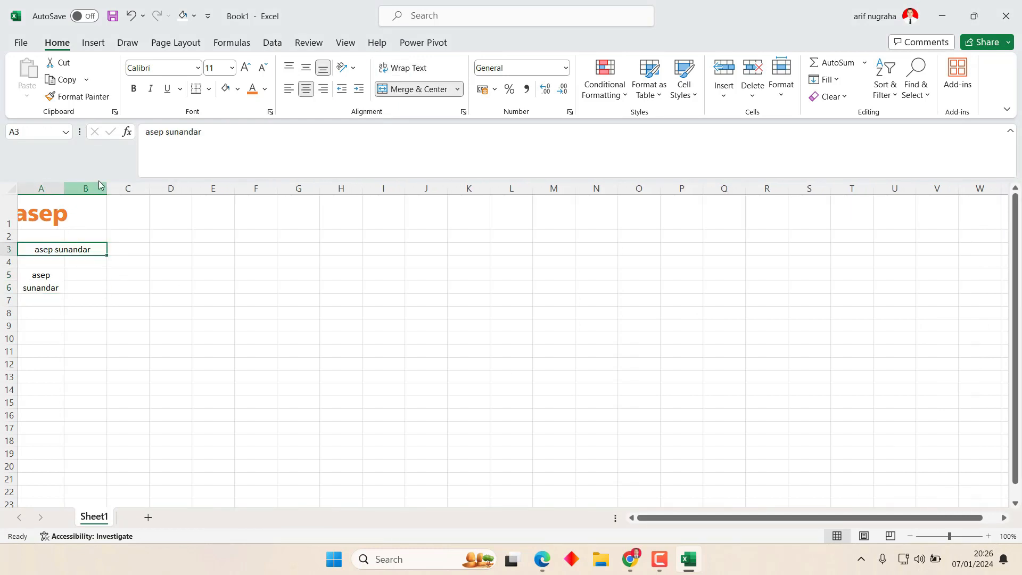
drag(106, 187, 61, 188)
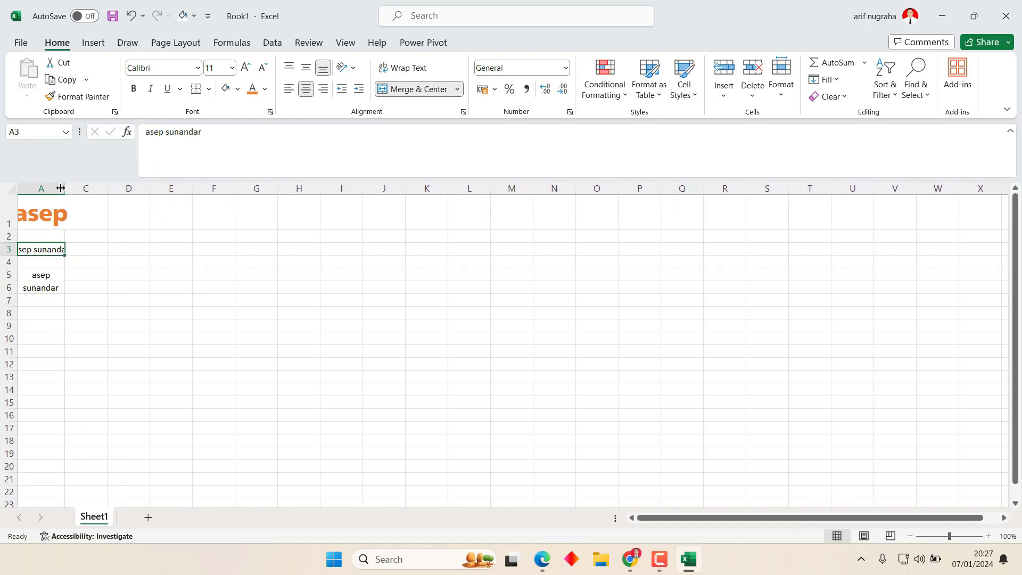
click(48, 289)
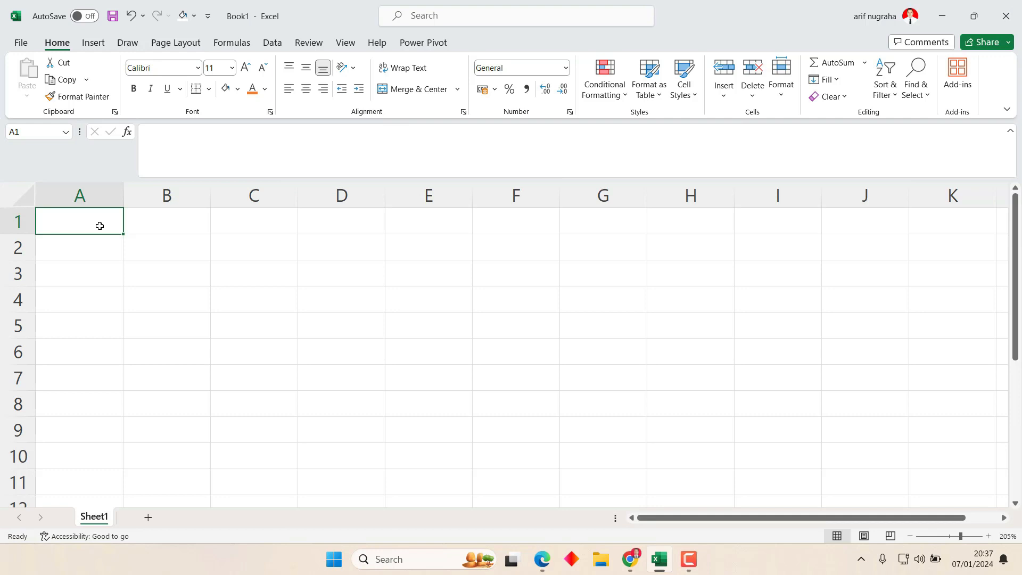
Enter a person's two-word name in cell A1.
text(Se)
key(BackSpace)
key(BackSpace)
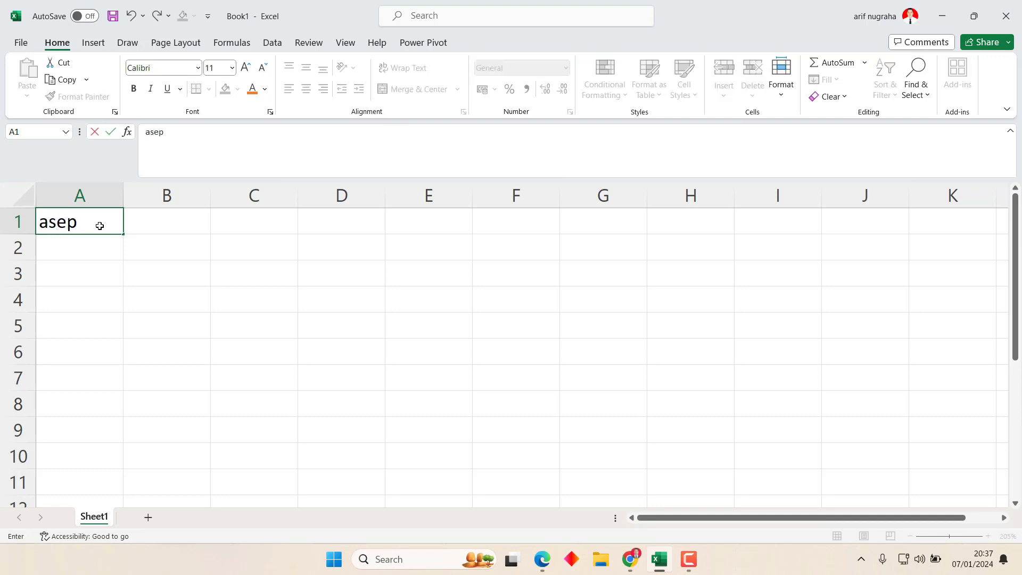
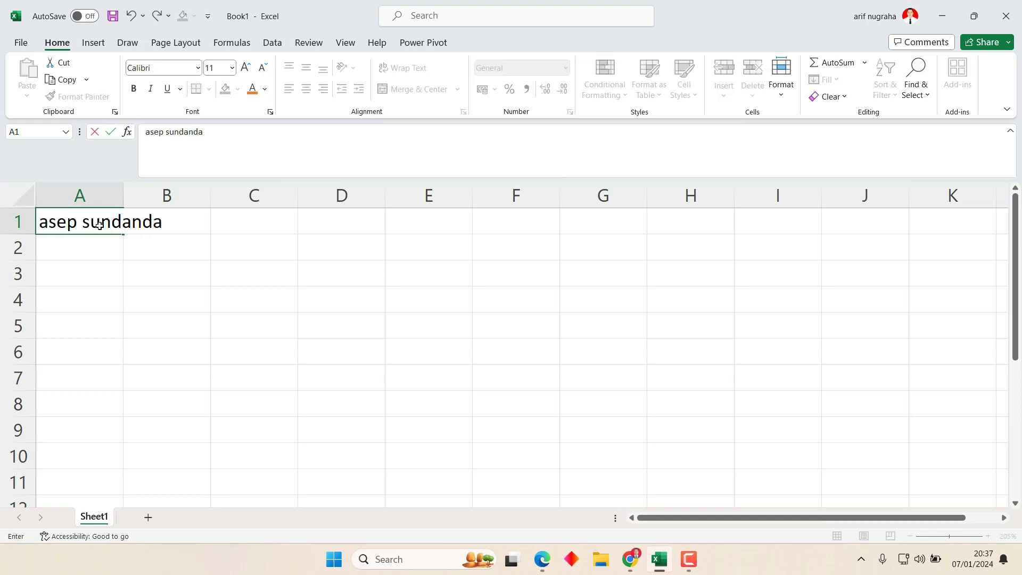
text(t)
key(BackSpace)
text(r)
key(Return)
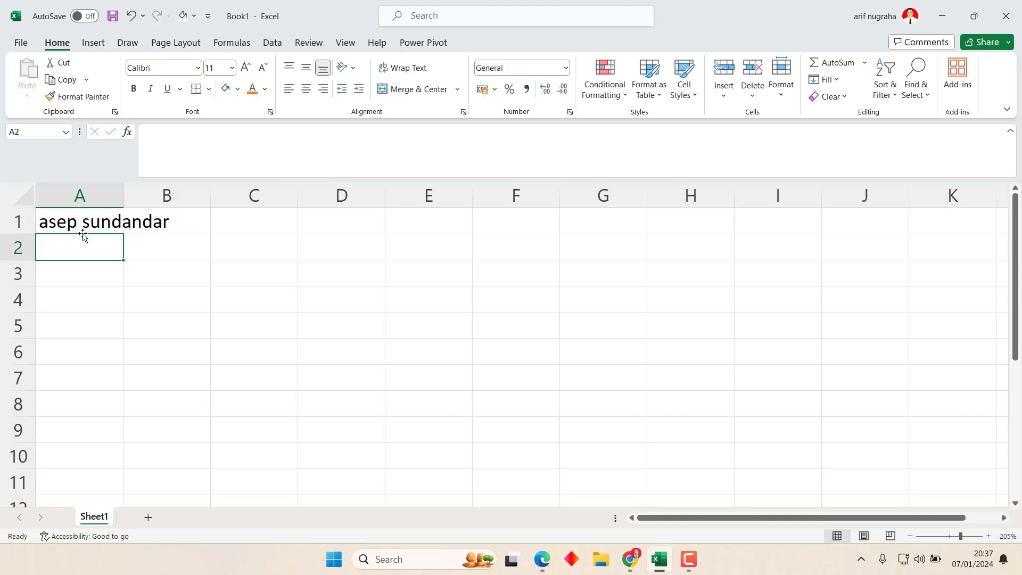
Try Merge & Center on A1 alone and on A1:B1, then undo the A1:B1 merge.
click(80, 222)
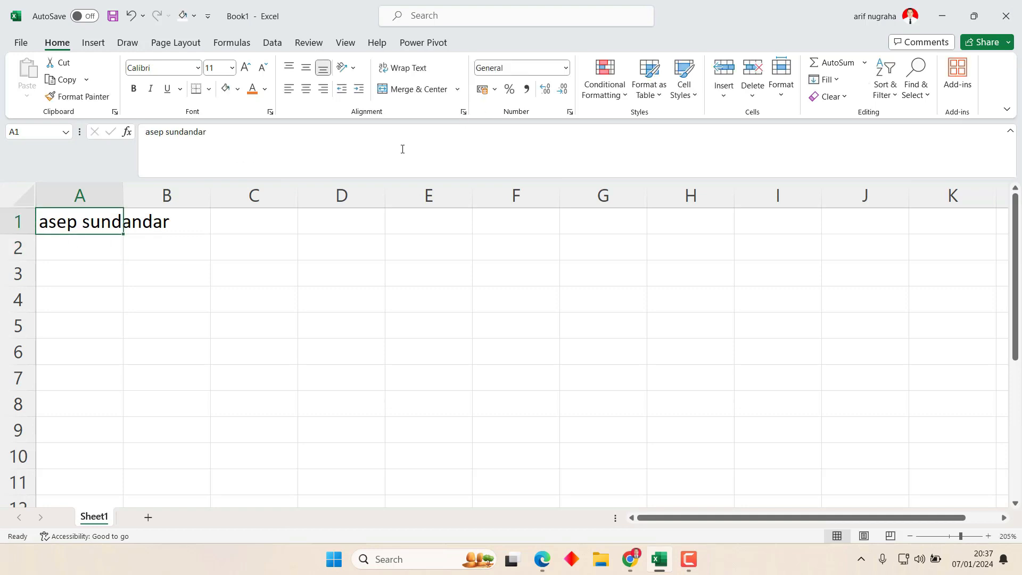
shift+click(98, 243)
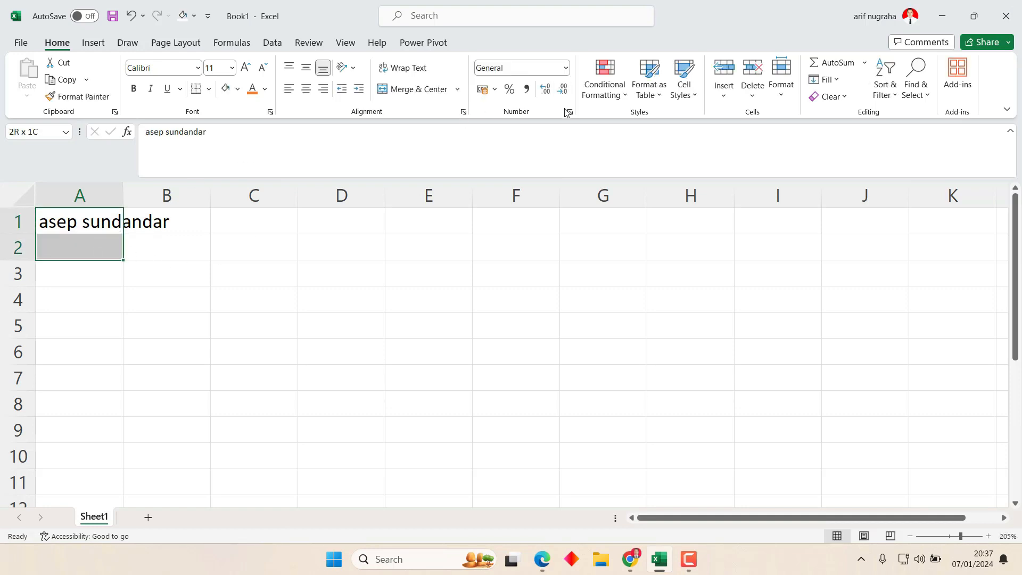
click(98, 221)
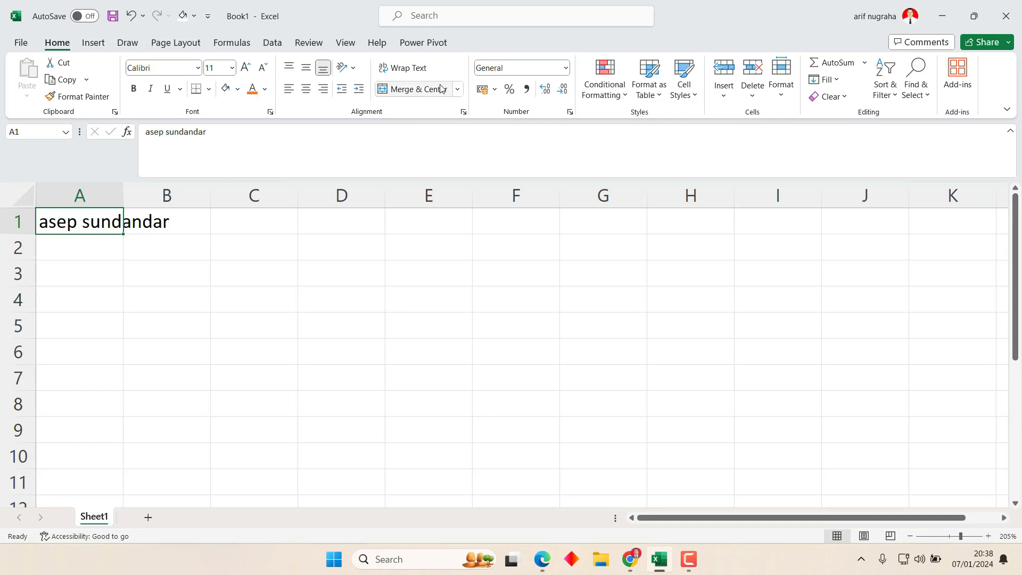
click(458, 90)
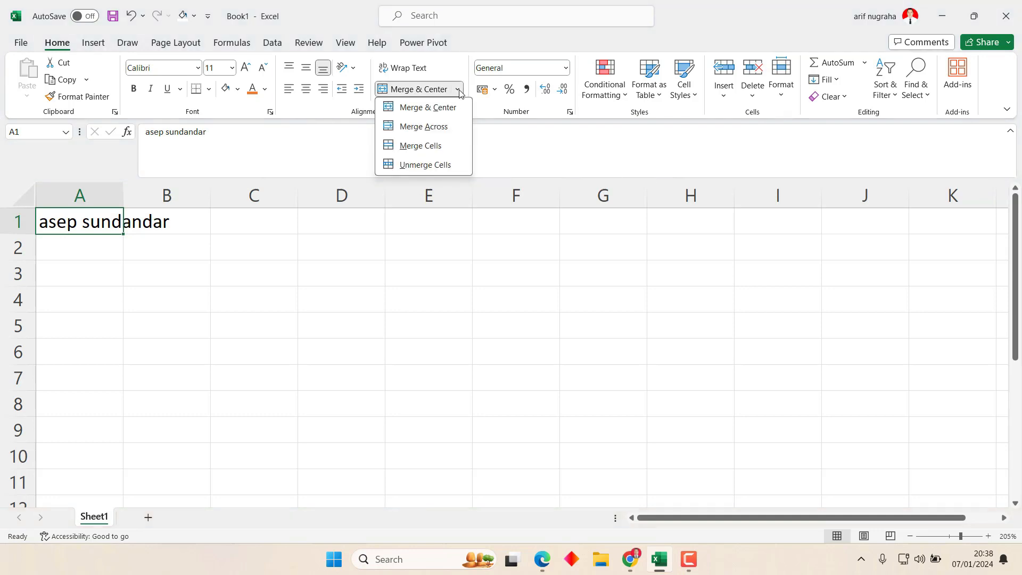
click(442, 113)
click(224, 250)
click(96, 219)
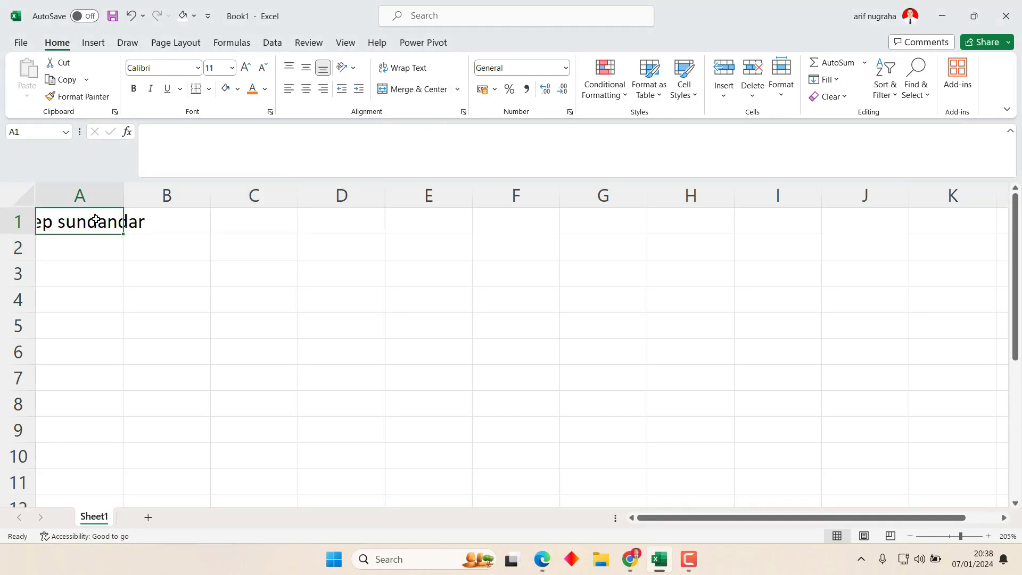
drag(95, 219, 141, 222)
click(416, 88)
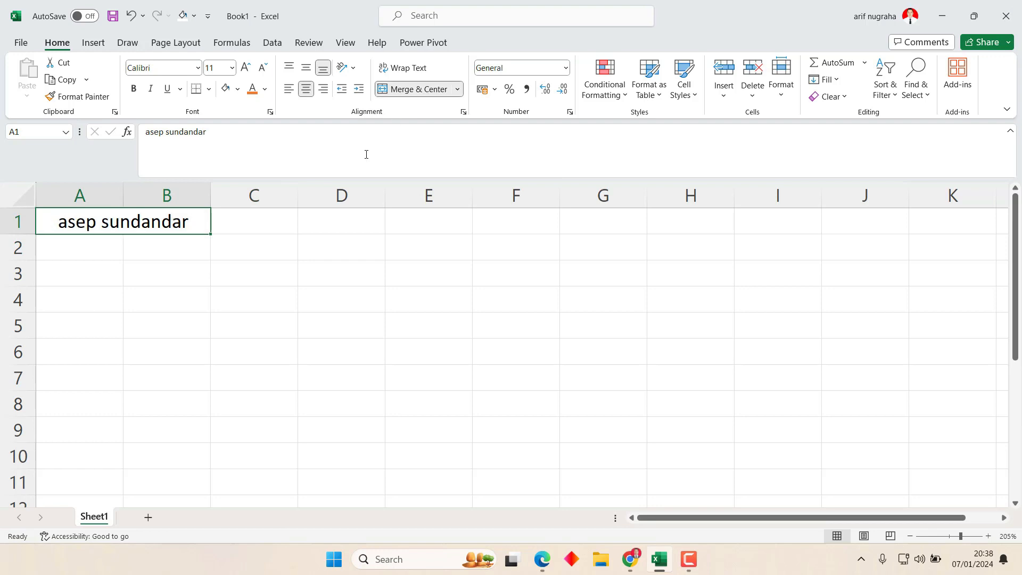
key(ctrl+z)
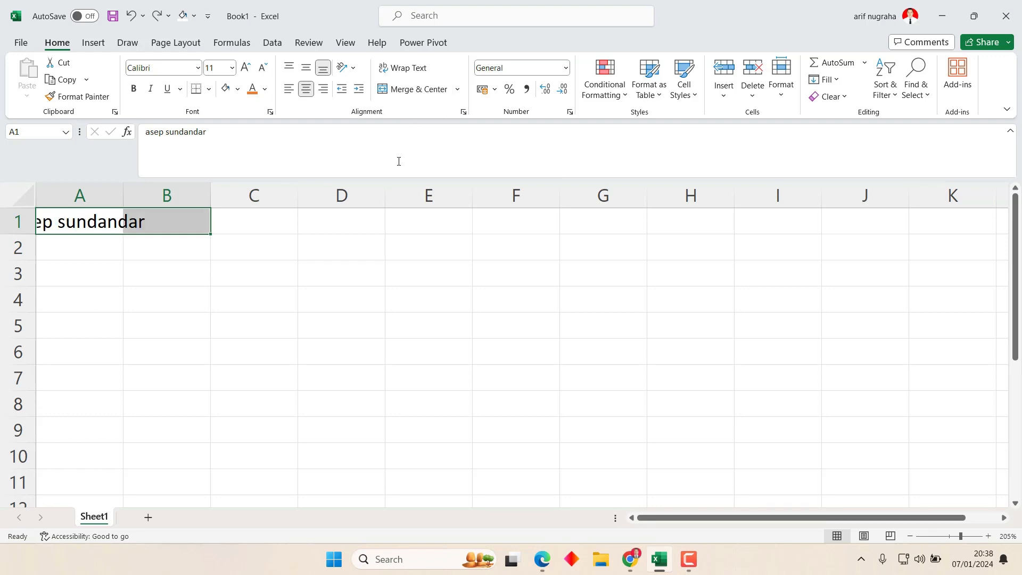
Merge A1:A2, wrap its text and widen column A, then undo those changes.
drag(108, 222, 87, 240)
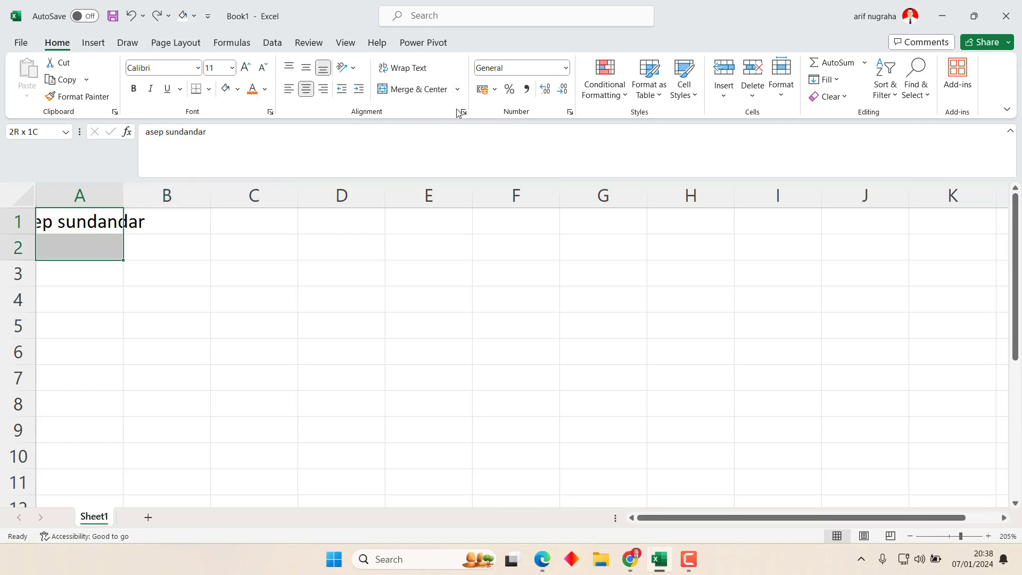
click(420, 91)
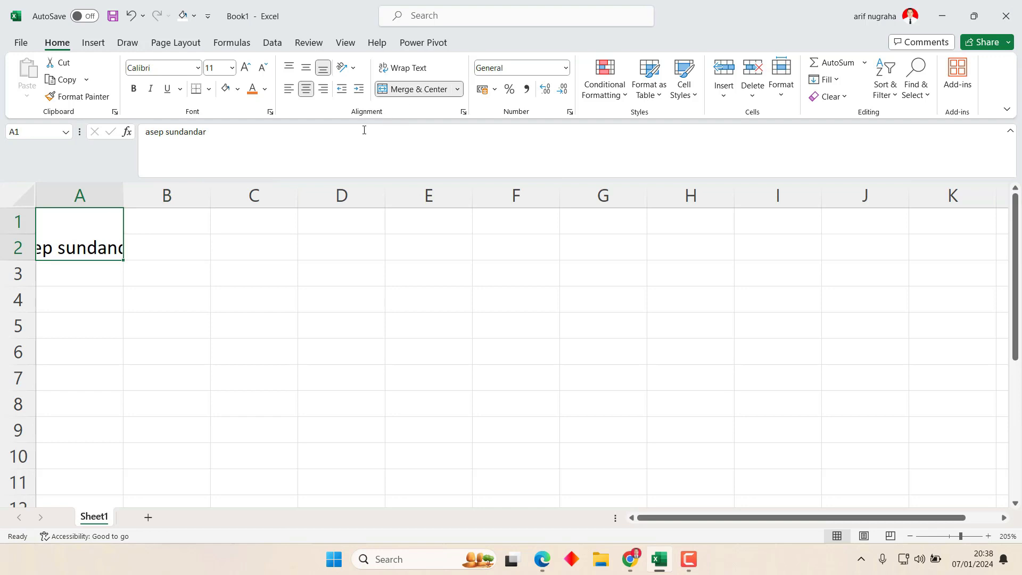
click(463, 112)
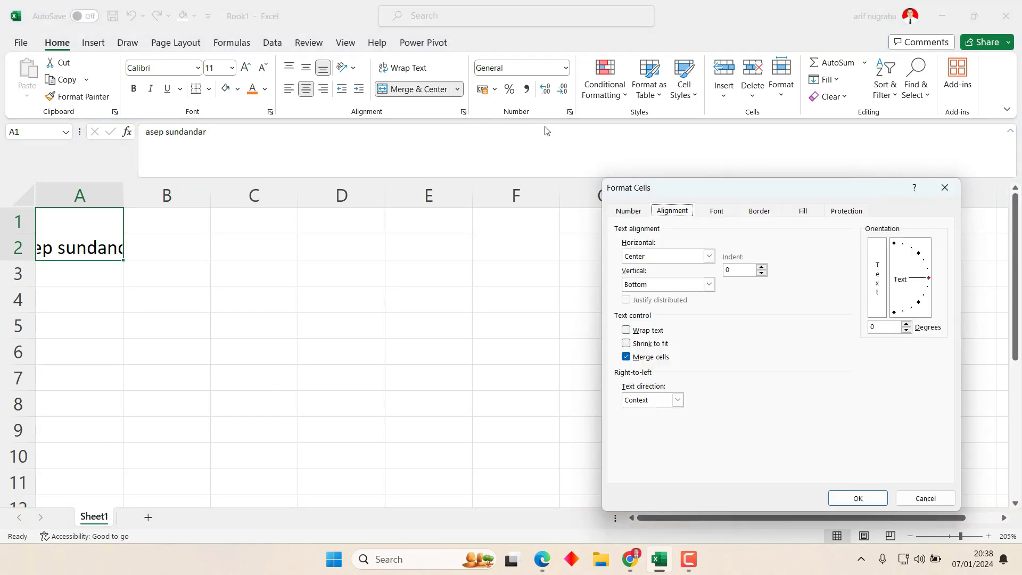
click(634, 330)
click(857, 497)
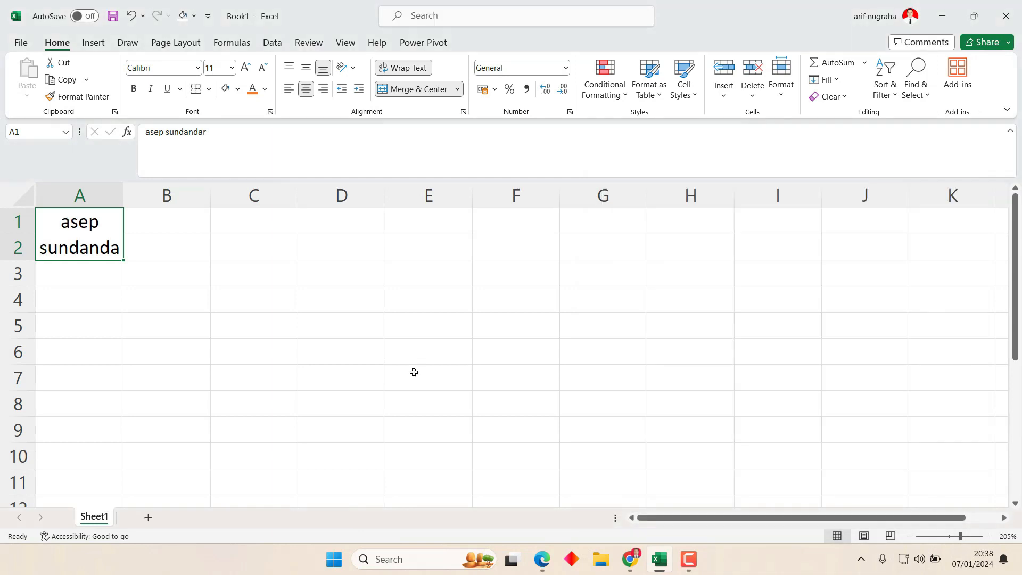
click(183, 323)
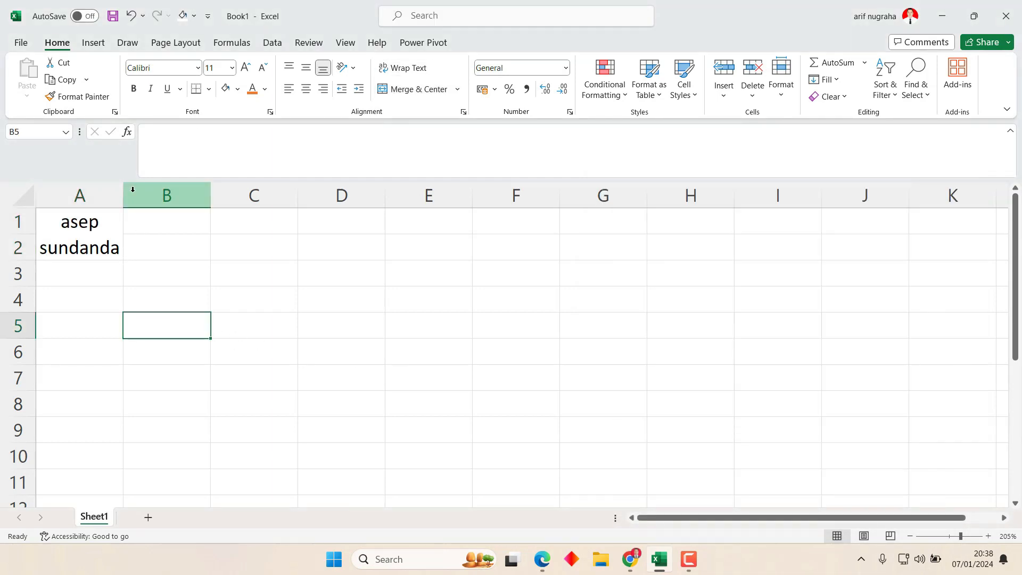
drag(124, 192, 133, 192)
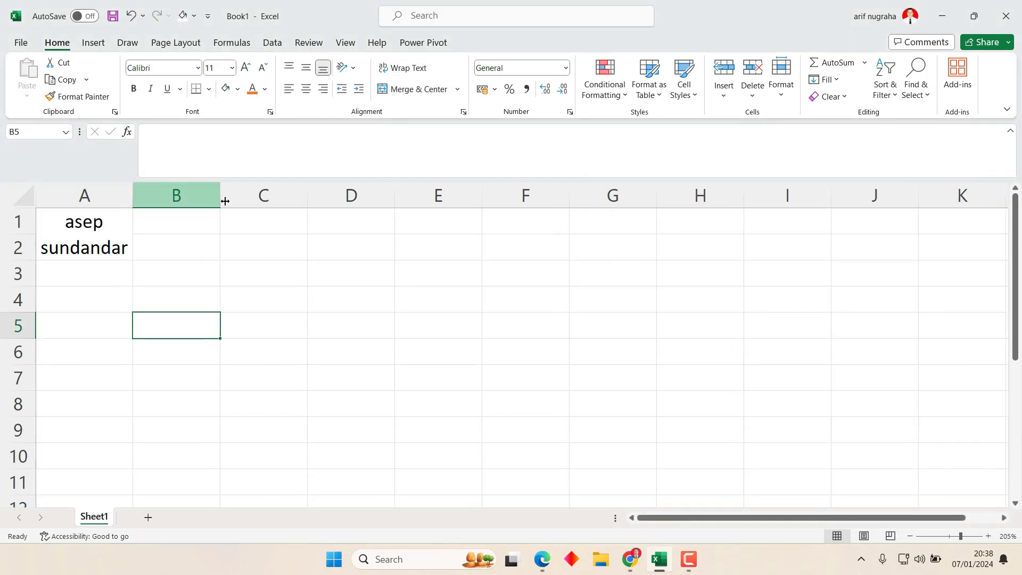
key(ctrl+z)
key(ctrl+z)
key(ctrl+z)
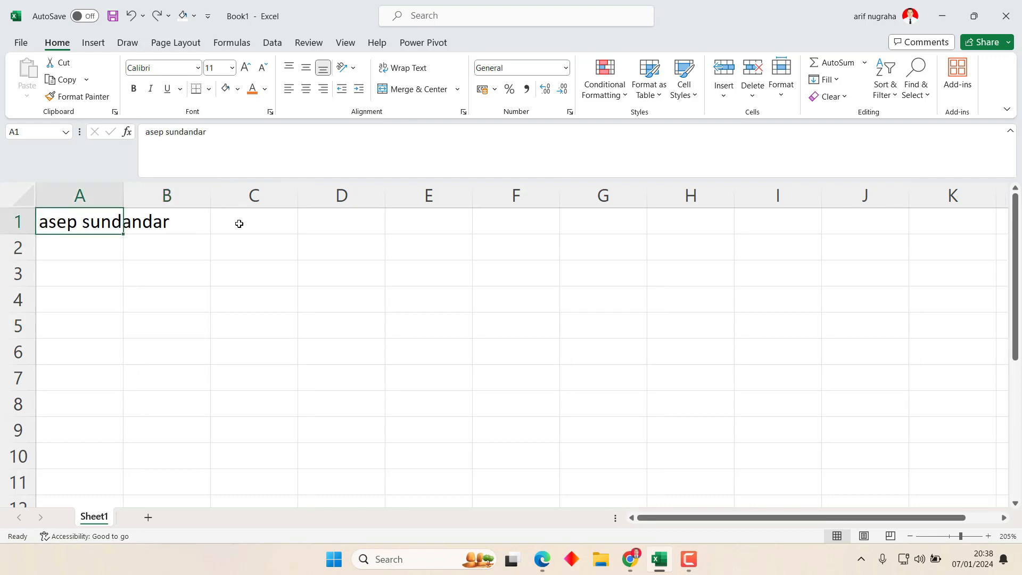
Merge and centre A1:A2 with wrapped text, widening column A so the name fits.
click(114, 266)
drag(94, 218, 89, 238)
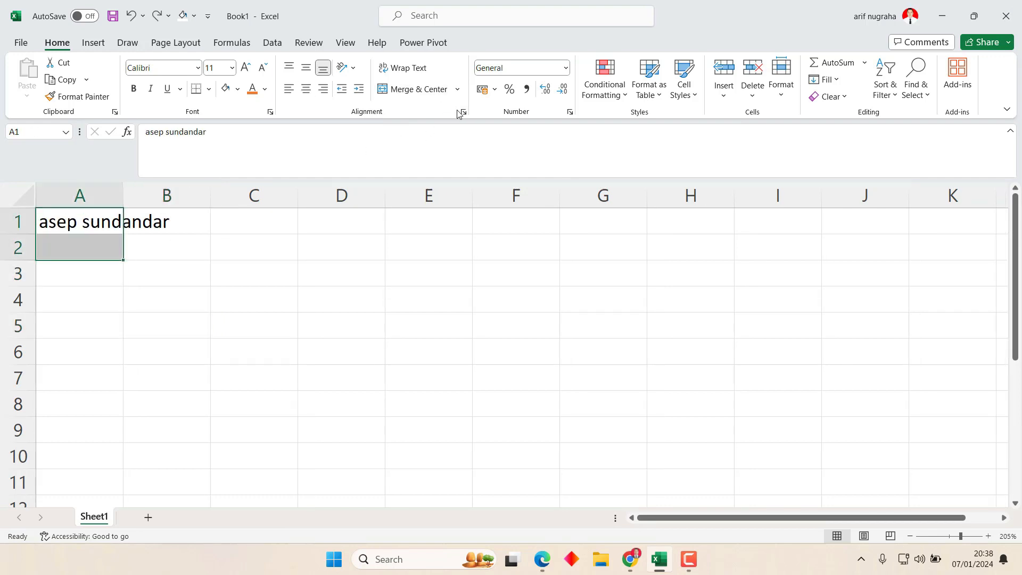
click(431, 90)
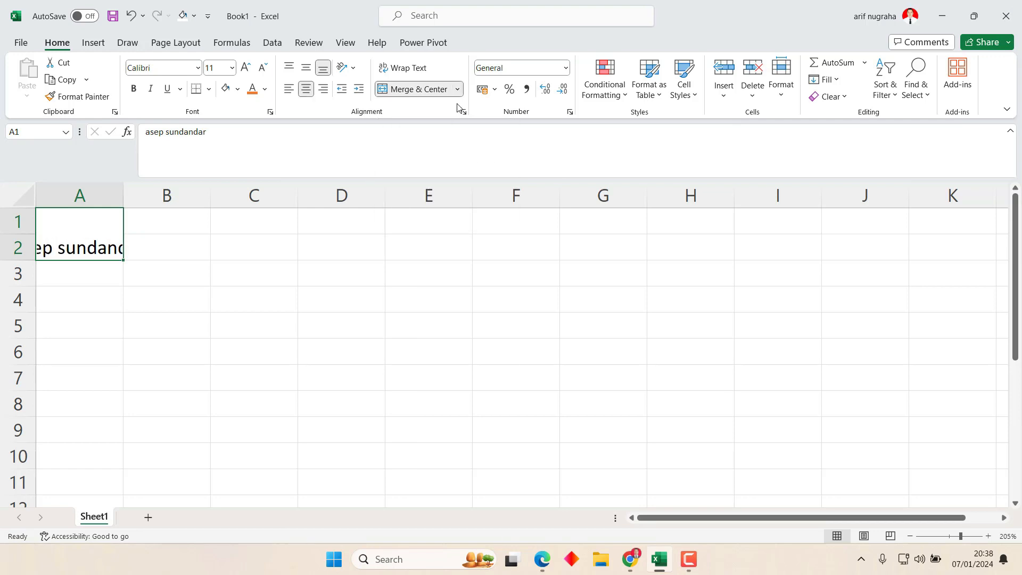
click(464, 112)
click(626, 330)
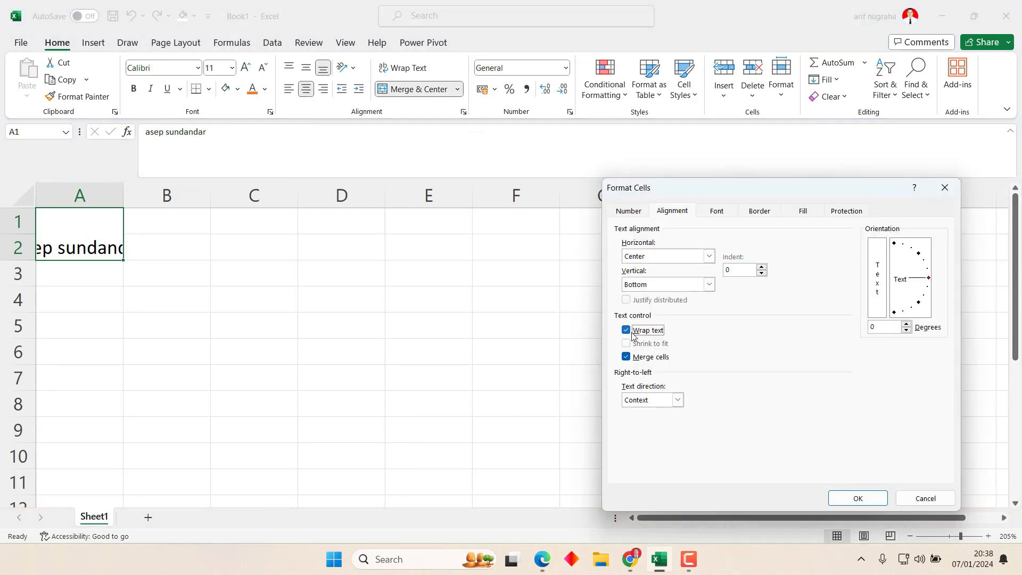
click(867, 492)
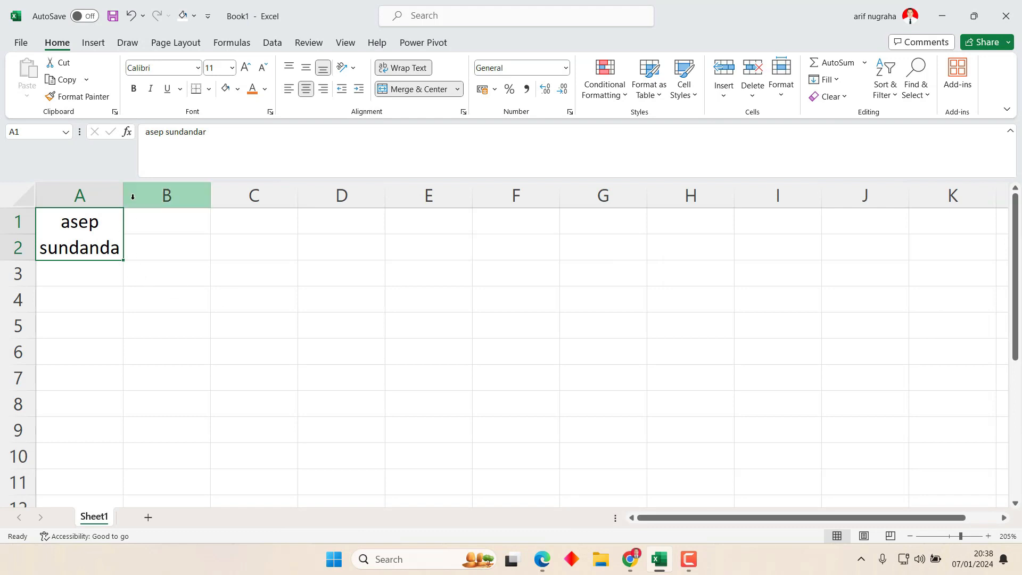
drag(123, 191, 132, 191)
click(161, 296)
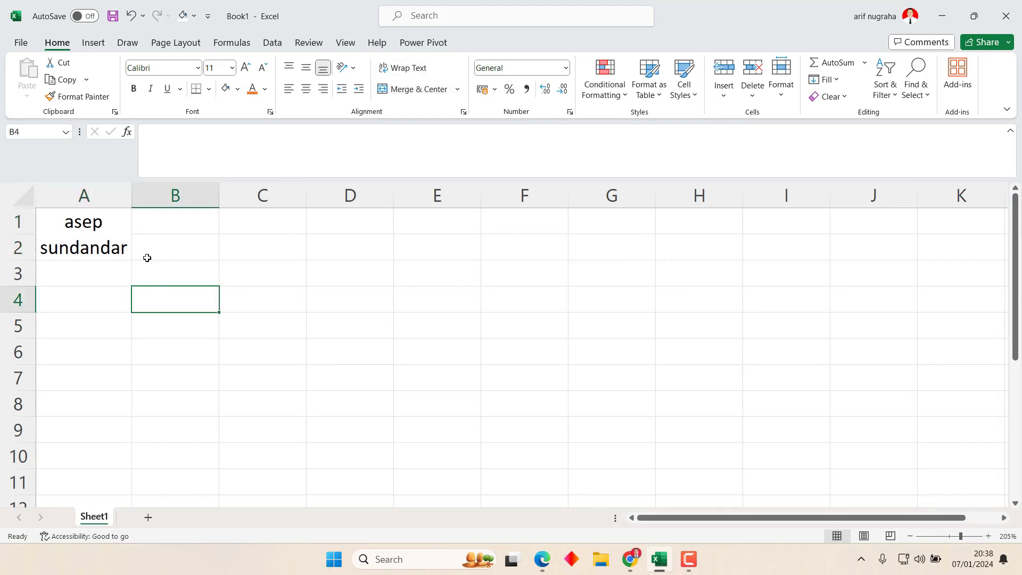
click(178, 223)
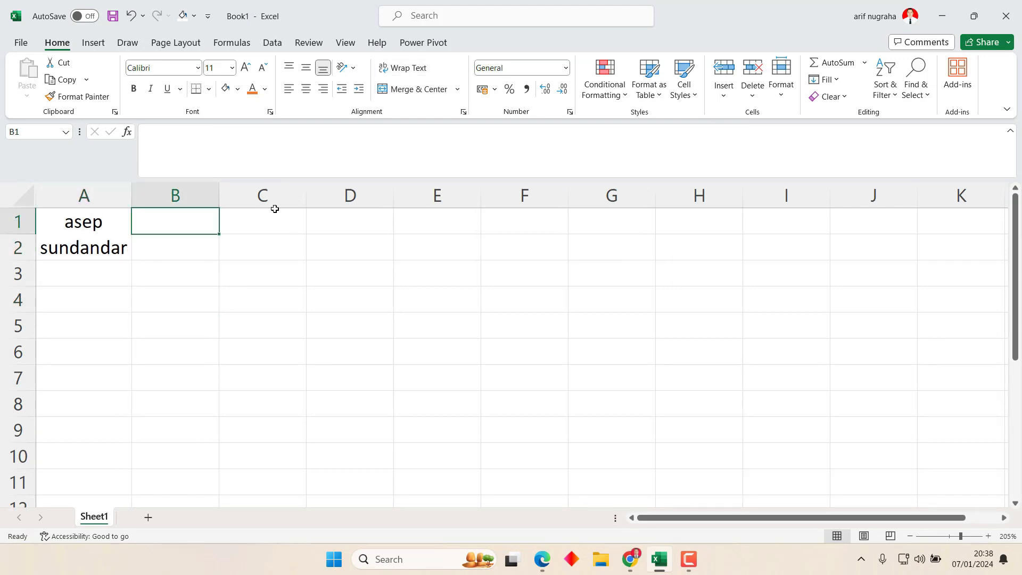
Enter a person's two-word name in cell C1.
click(308, 209)
click(304, 209)
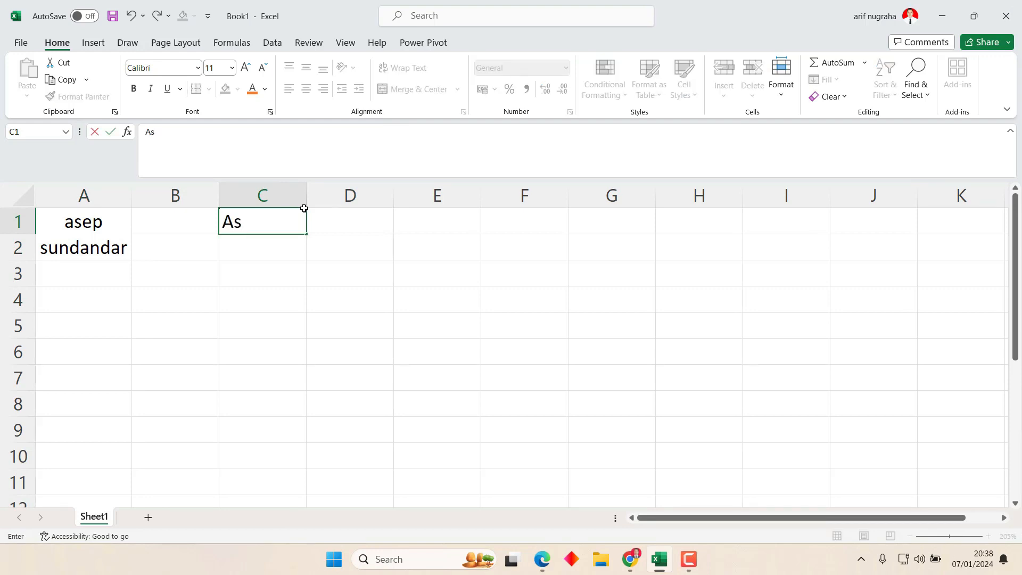
key(Return)
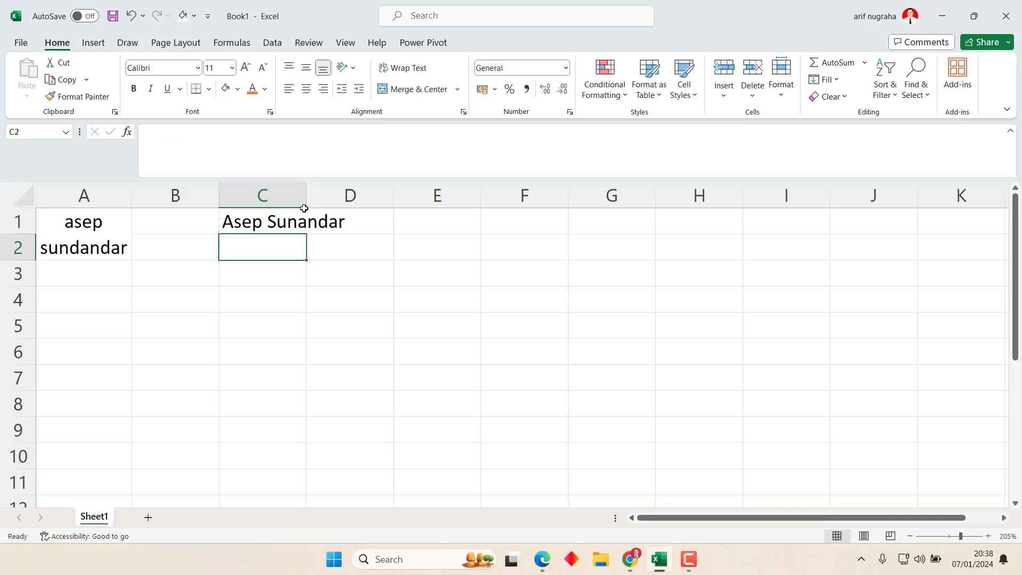
Wrap the name in C1 onto two lines, then undo all edits to empty the sheet.
click(304, 209)
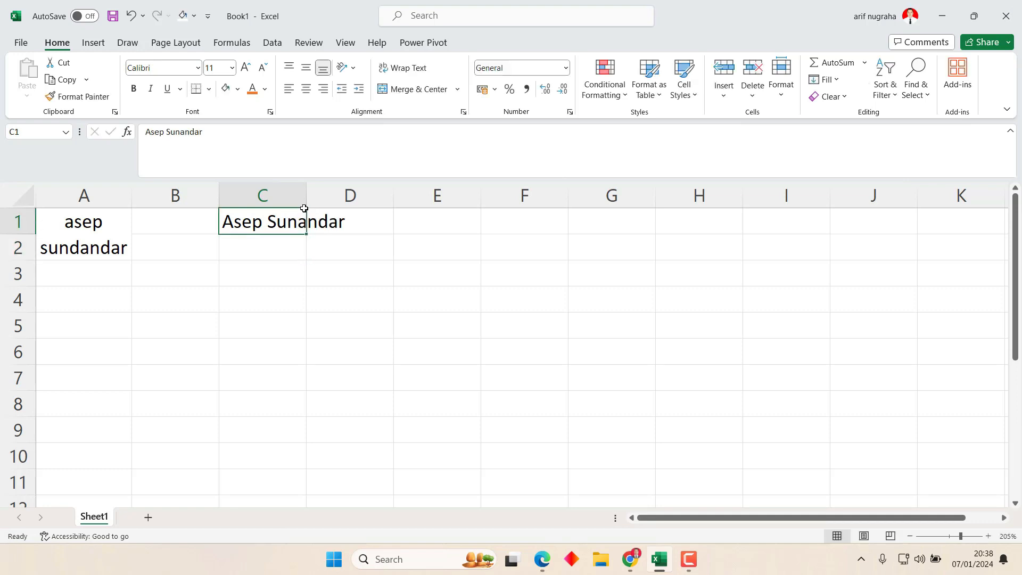
click(405, 69)
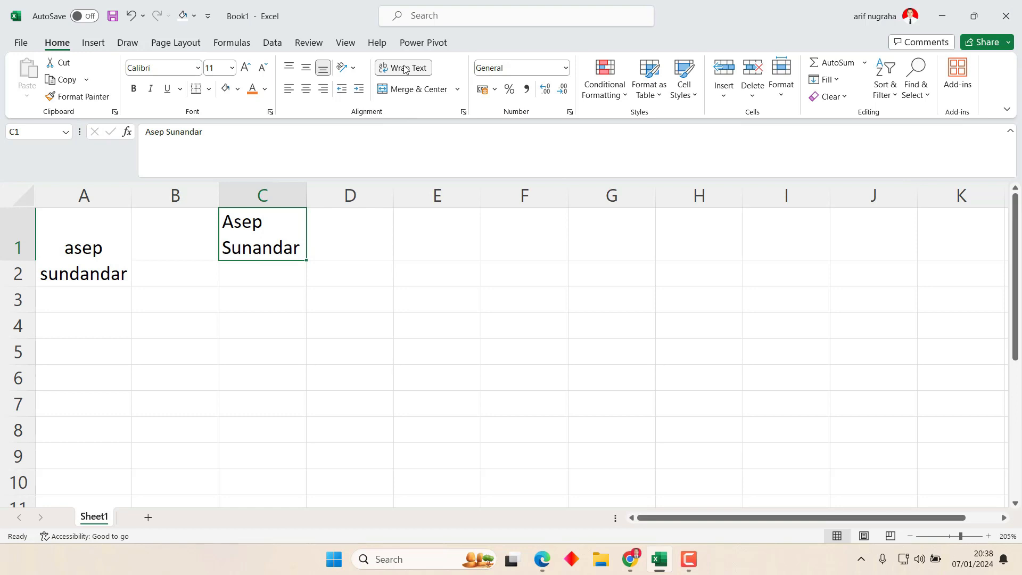
click(95, 236)
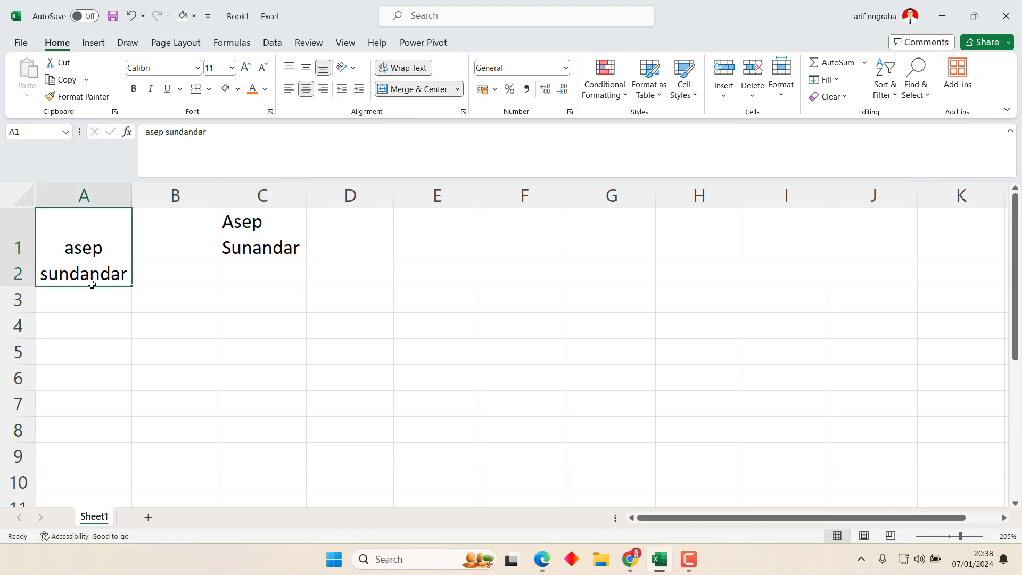
click(258, 227)
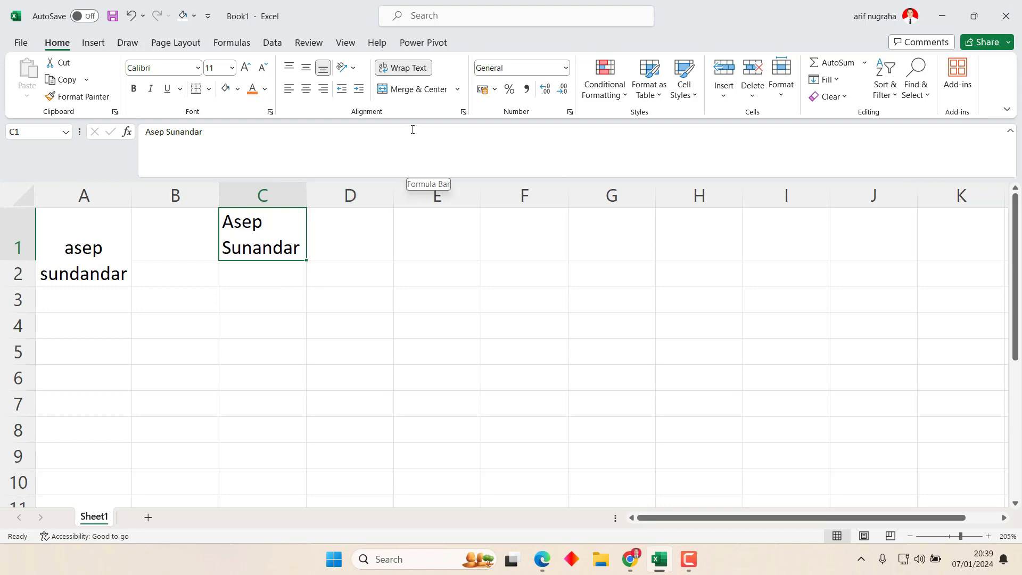
key(ctrl+z)
key(ctrl+z)
key(ctrl+z)
key(ctrl+z)
key(ctrl+z)
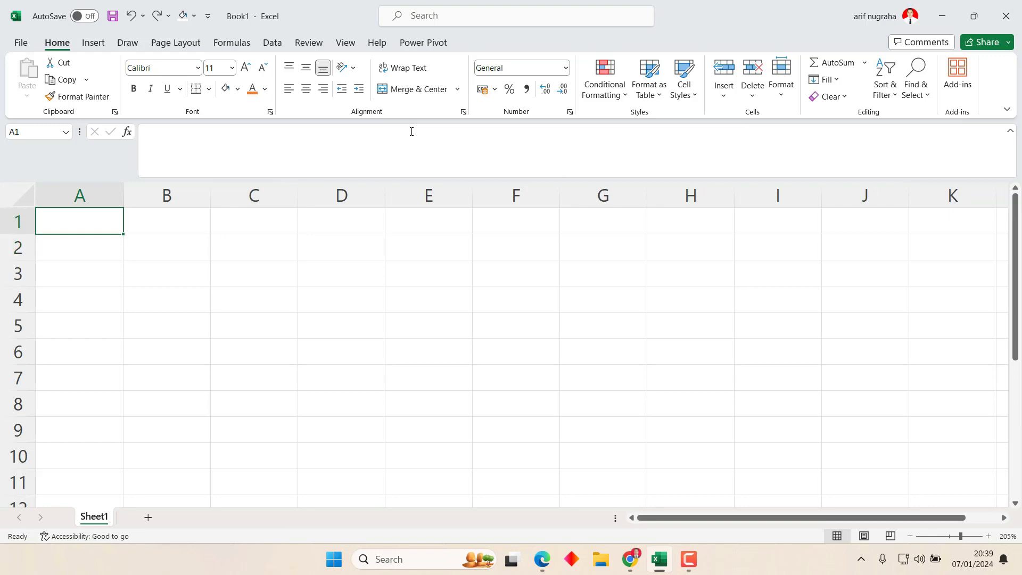
Enter 200000 in cell A2.
click(299, 314)
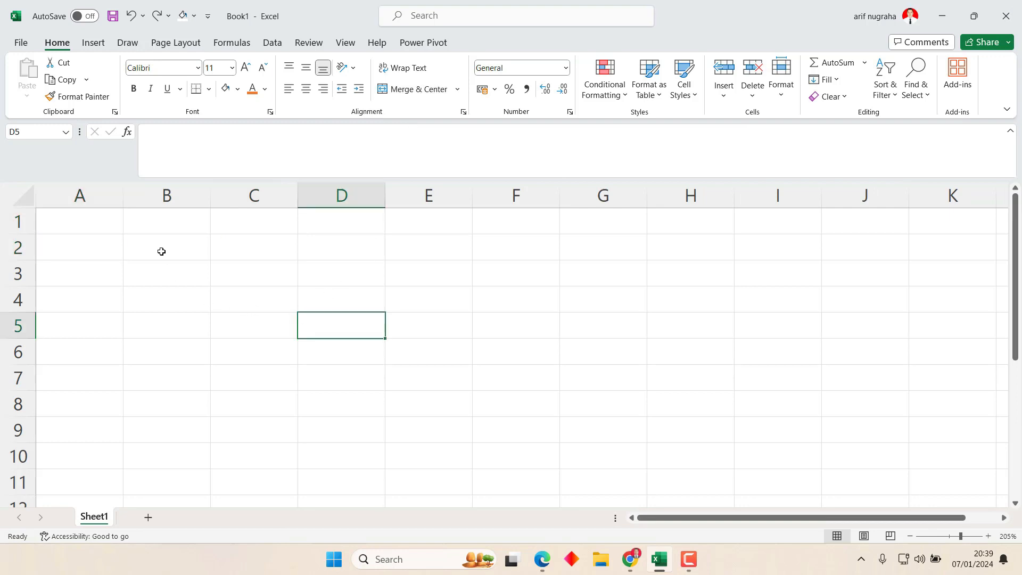
click(107, 218)
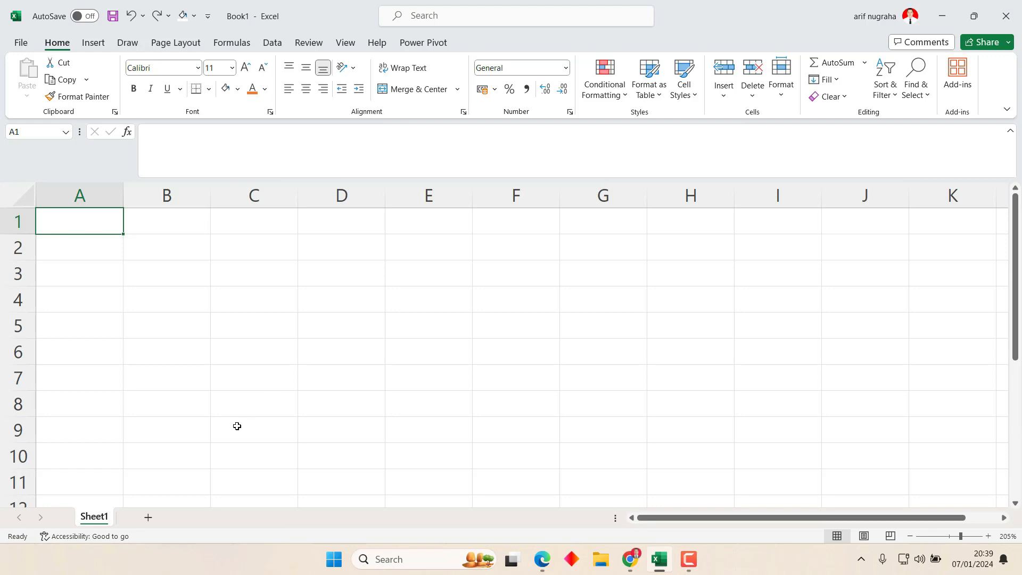
key(Tab)
key(Return)
text(2000000)
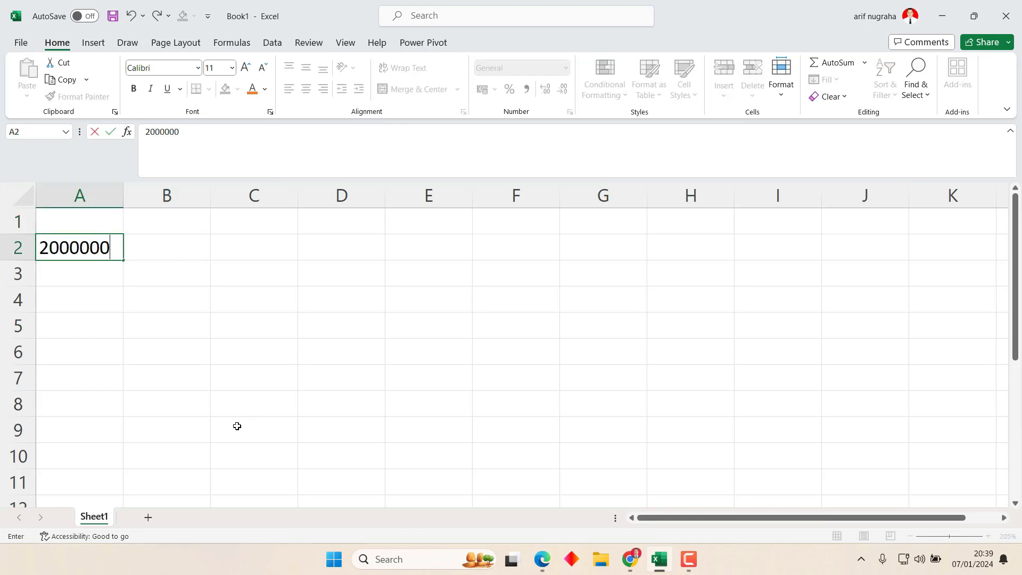
key(BackSpace)
key(Return)
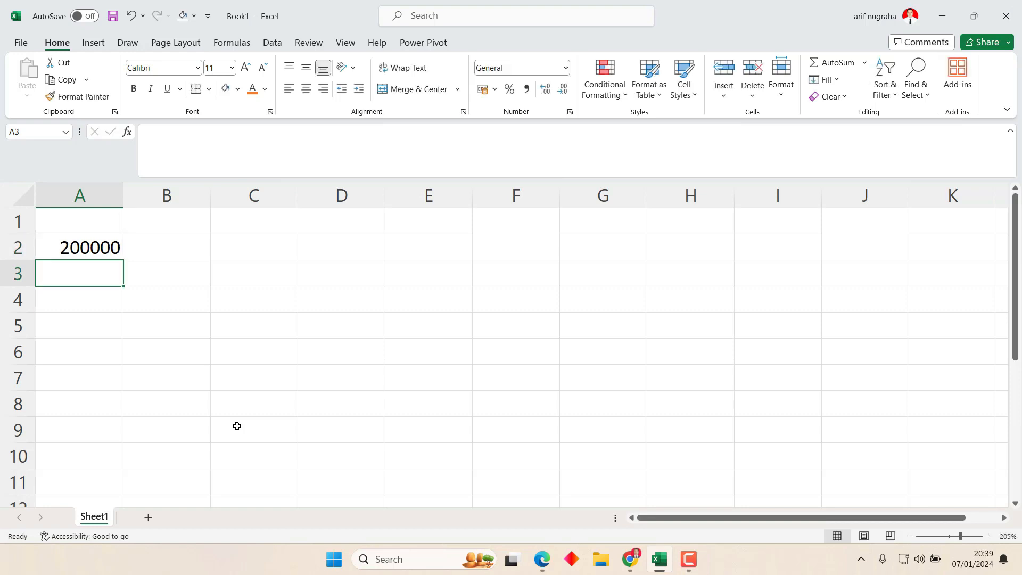
Enter the date 12/11/2024 in cell C2.
key(Right)
key(Up)
key(Right)
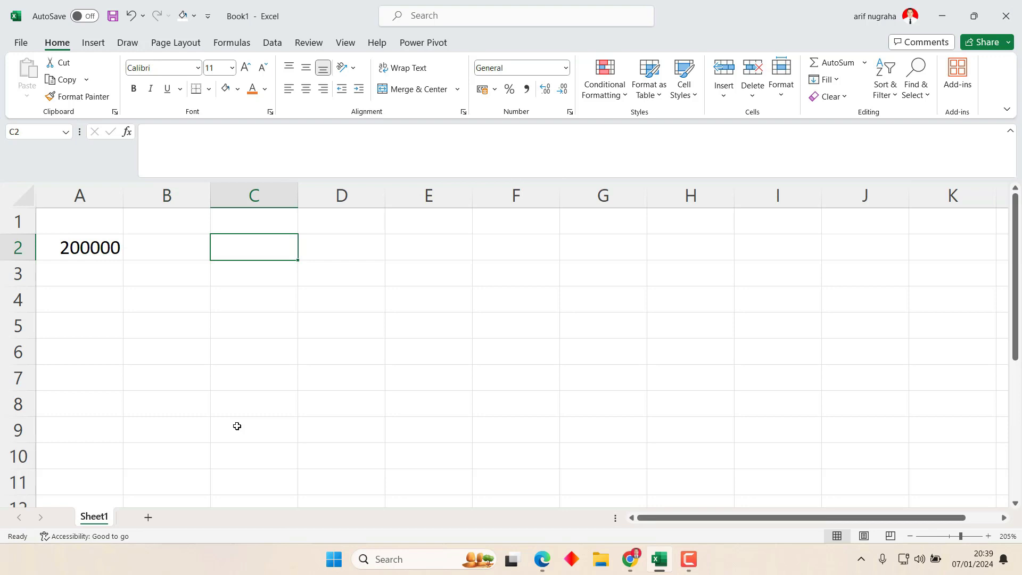
text(12=)
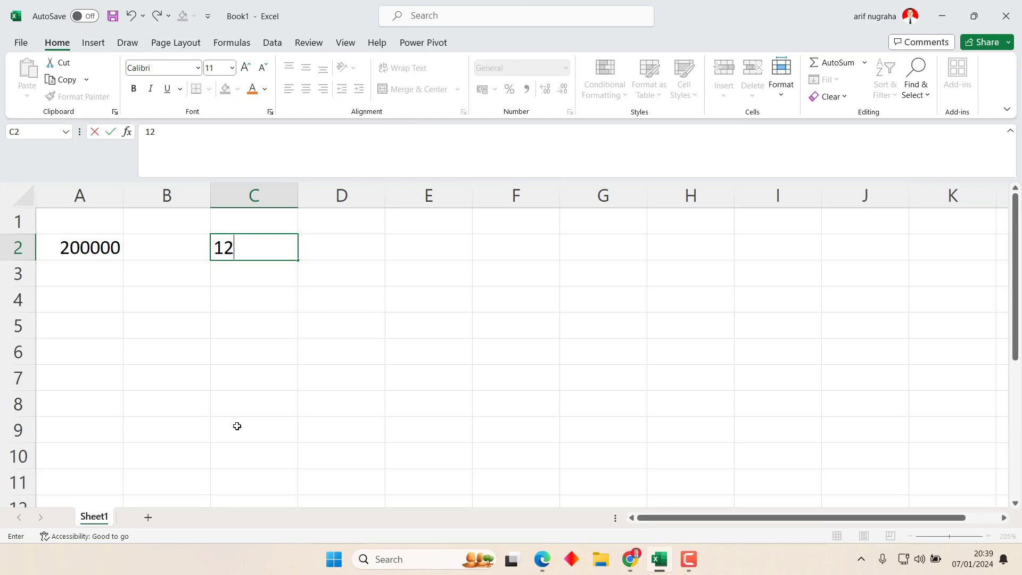
text(/11/2024)
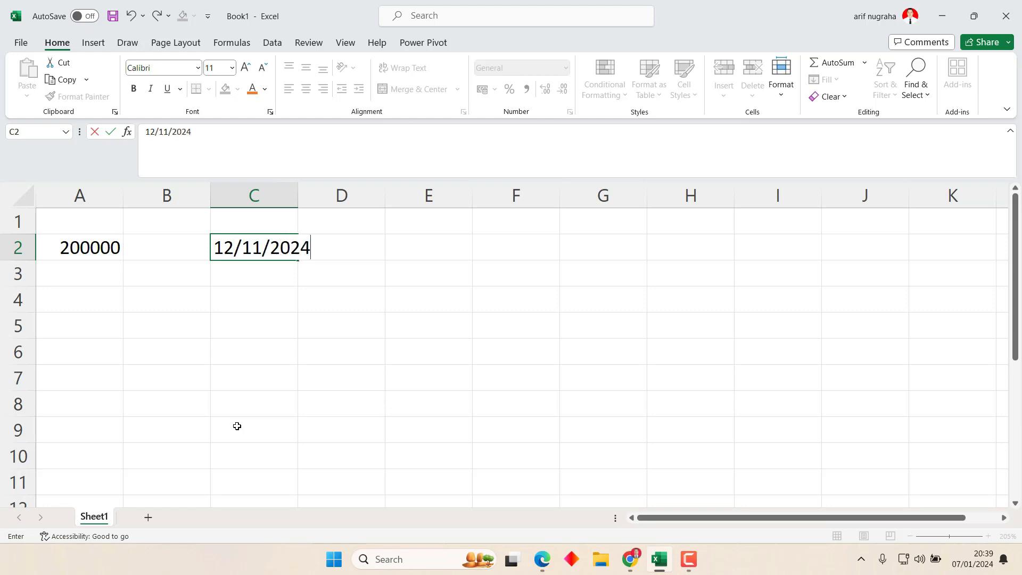
key(Return)
key(Up)
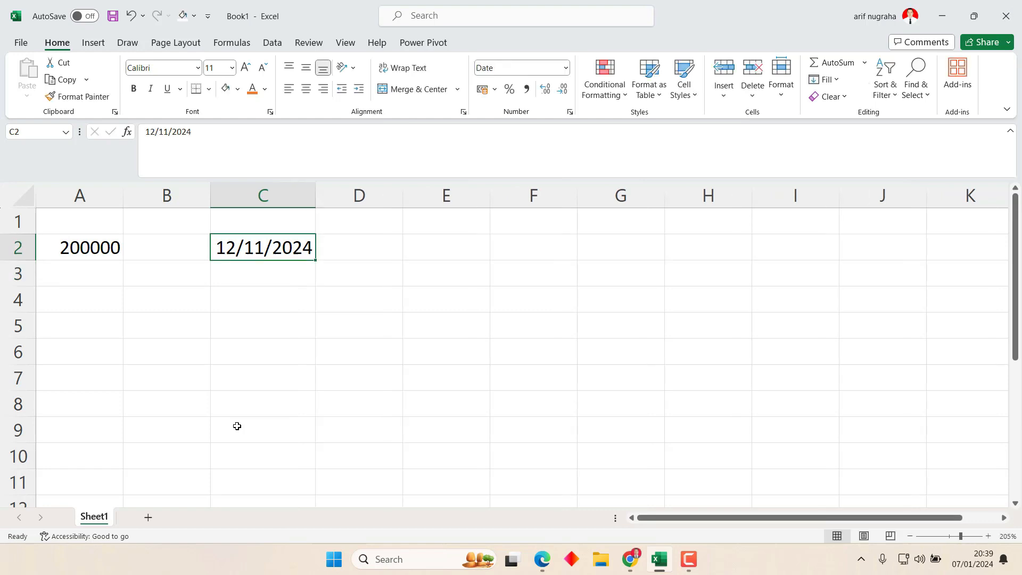
key(Left)
key(Left)
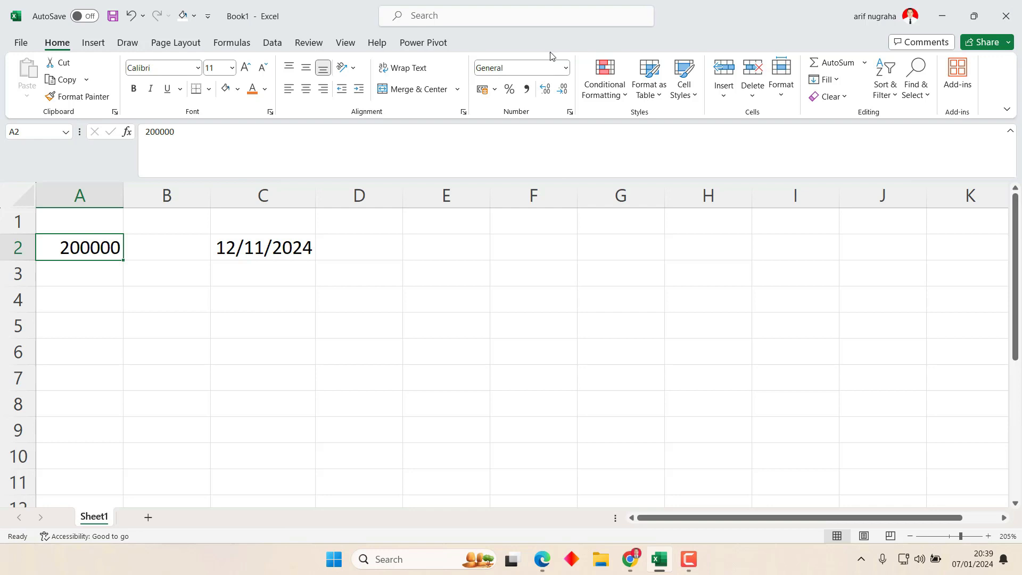
Format A2 as Number with 2 decimal places and widen column A to show 200000,00.
click(569, 112)
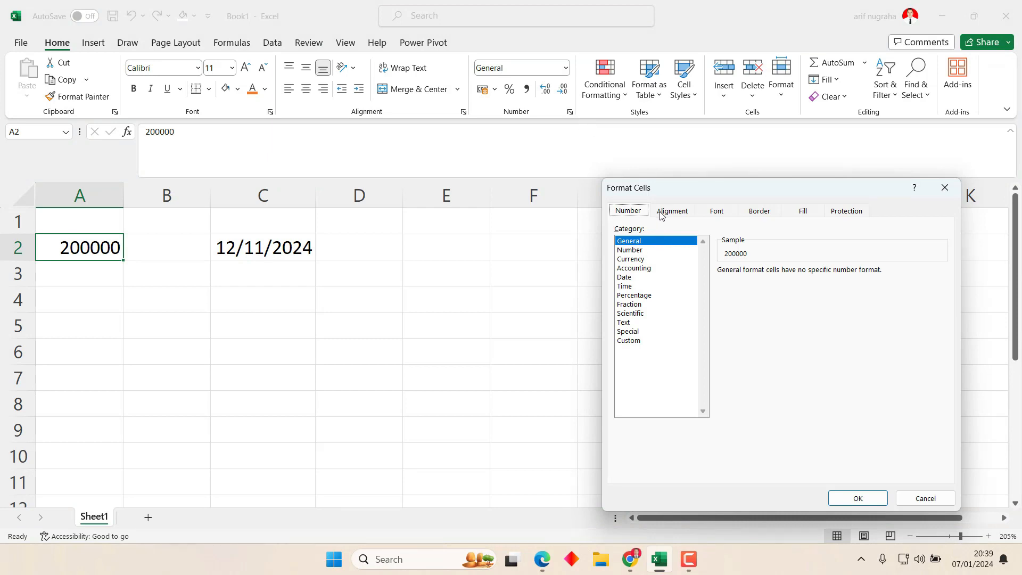
click(642, 251)
click(638, 259)
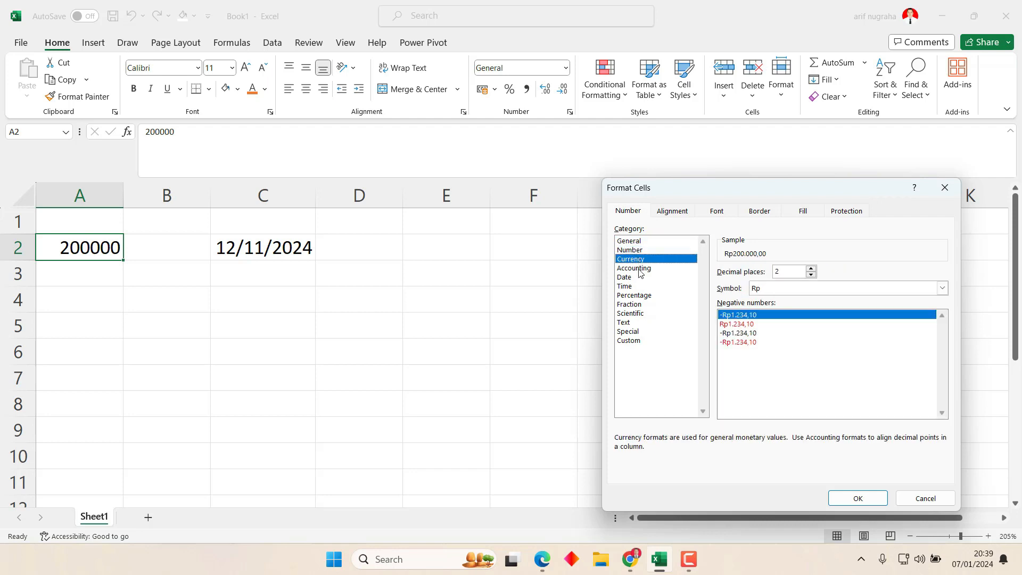
click(638, 268)
click(636, 278)
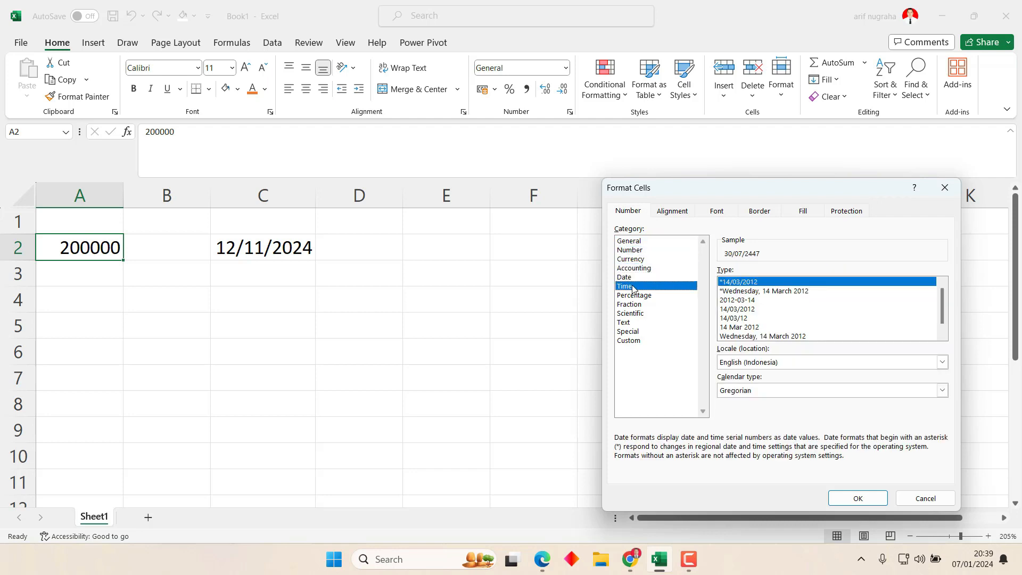
click(635, 287)
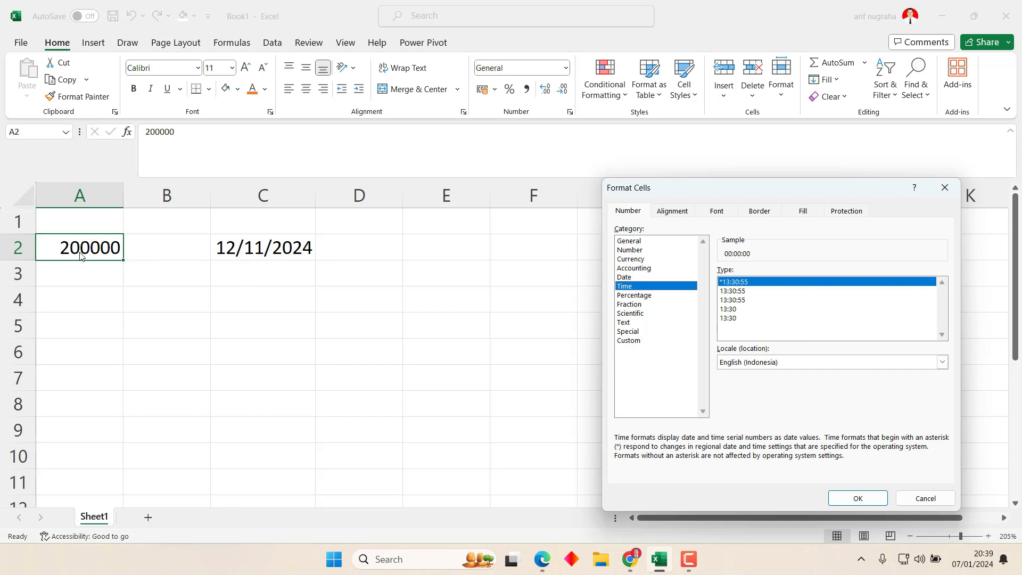
click(640, 250)
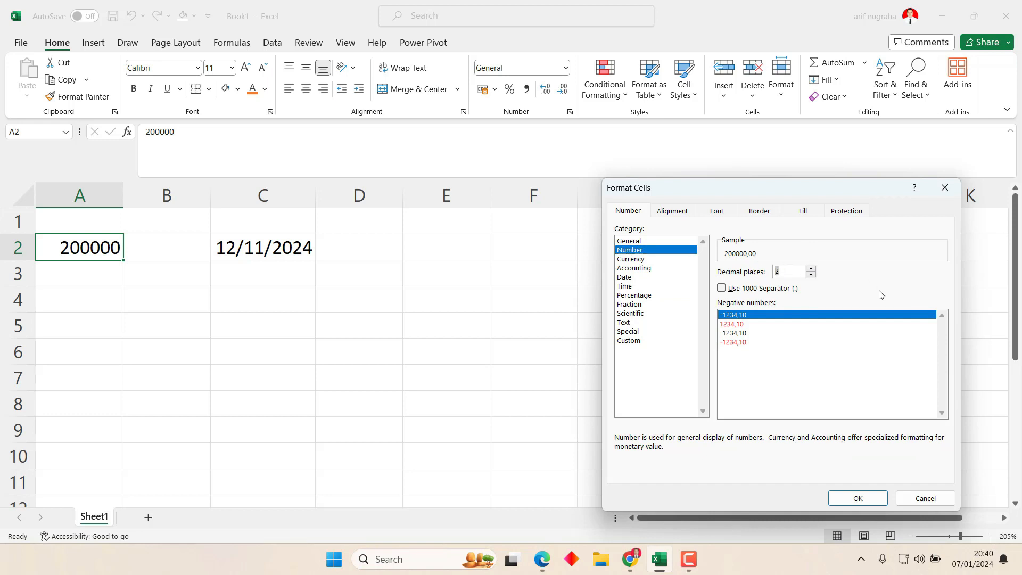
click(867, 500)
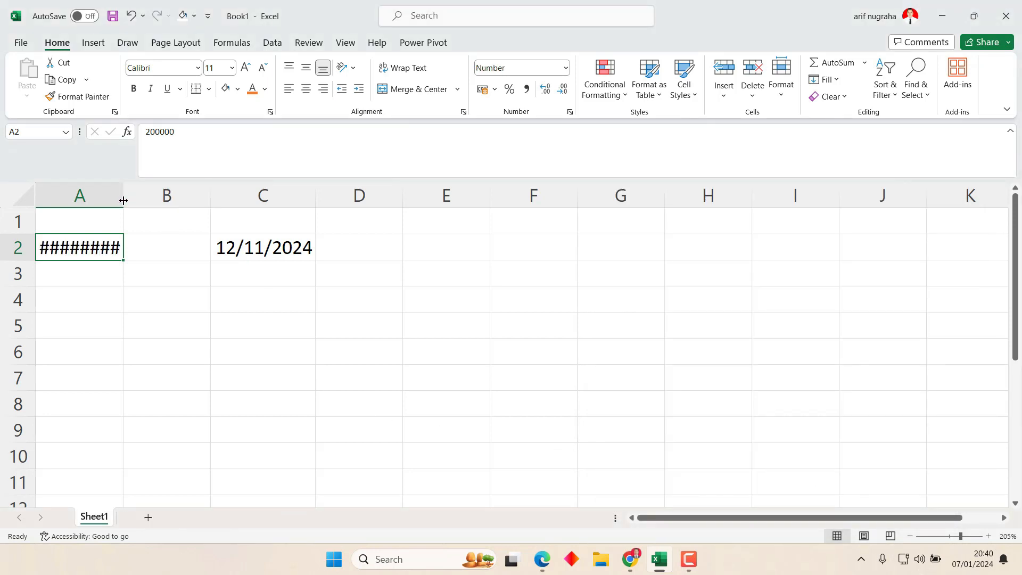
drag(123, 200, 158, 201)
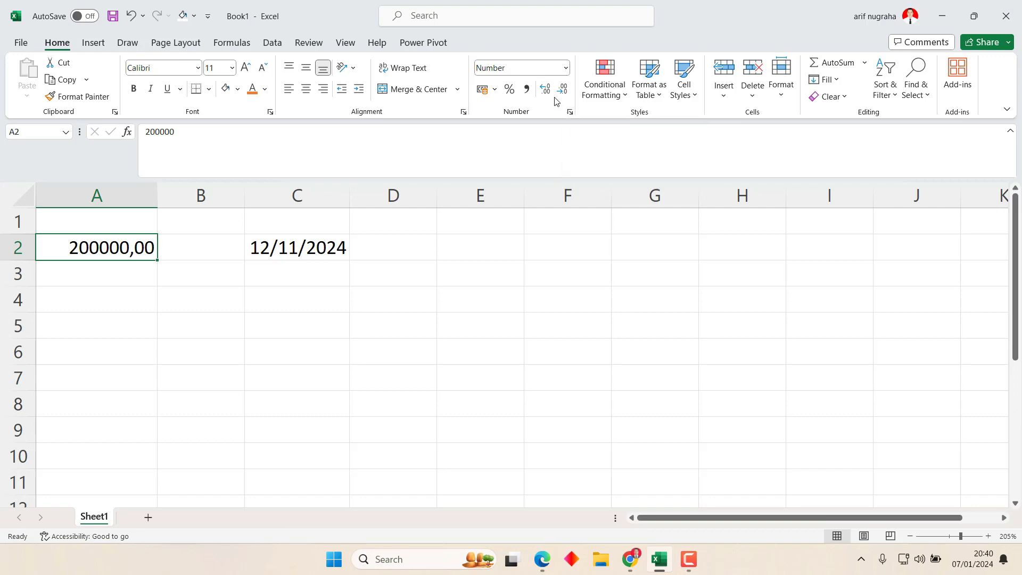
In Format Cells, lower A2's decimal places to 1, then to 0.
click(571, 113)
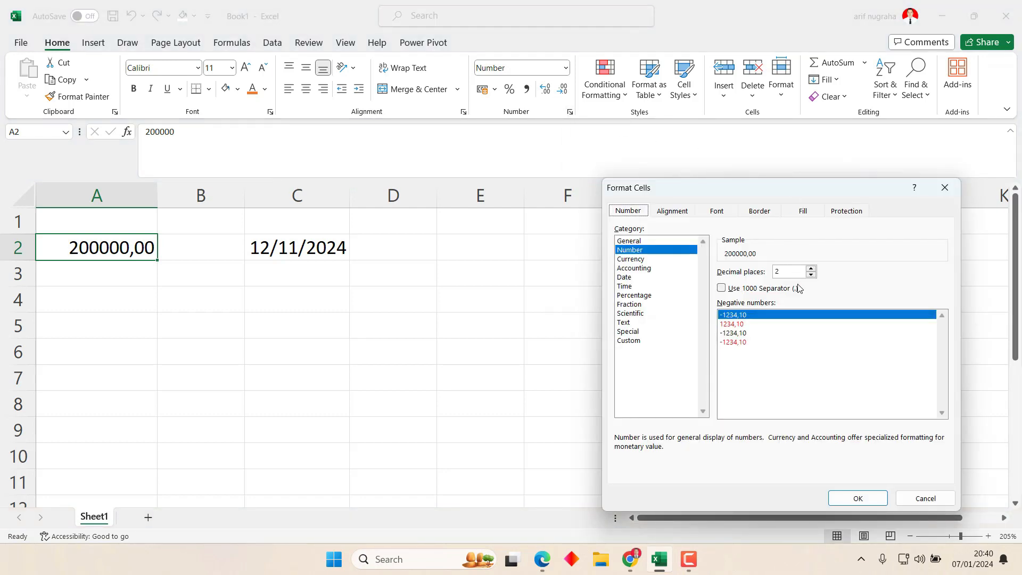
click(811, 275)
click(861, 498)
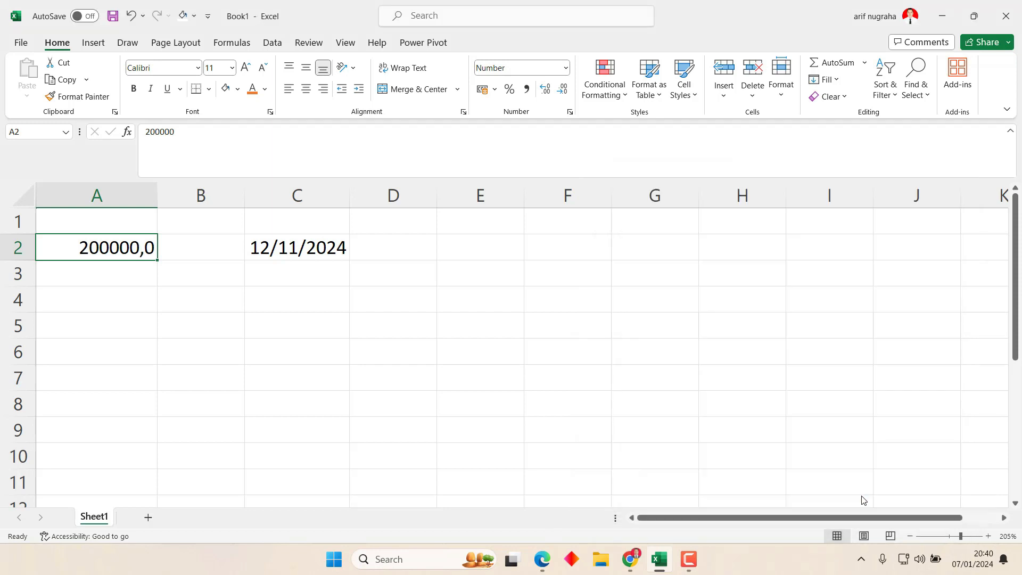
click(570, 113)
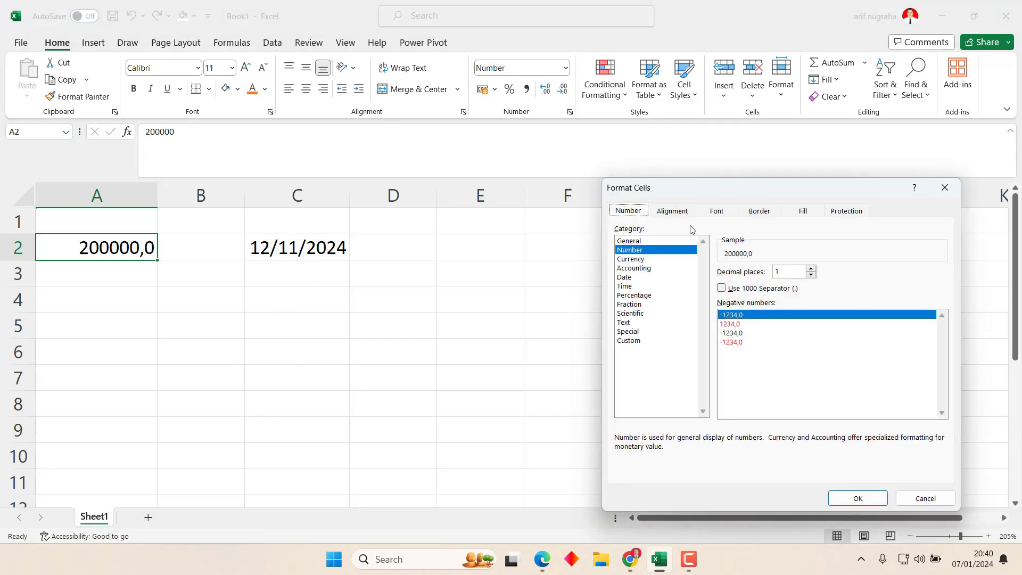
click(811, 275)
click(847, 490)
click(160, 326)
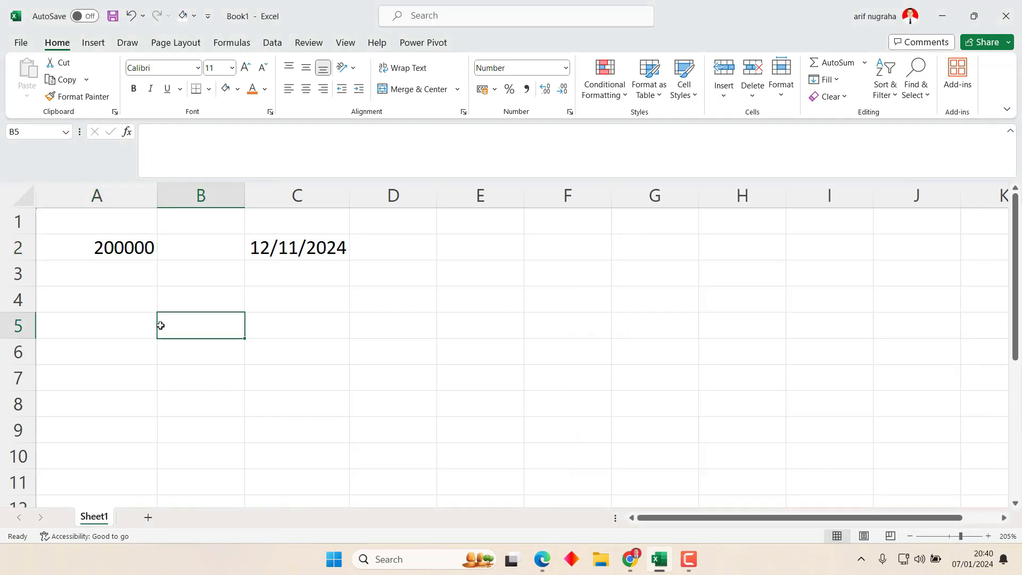
Test Increase and Decrease Decimal on A2, ending with 200000 at zero decimals.
click(134, 242)
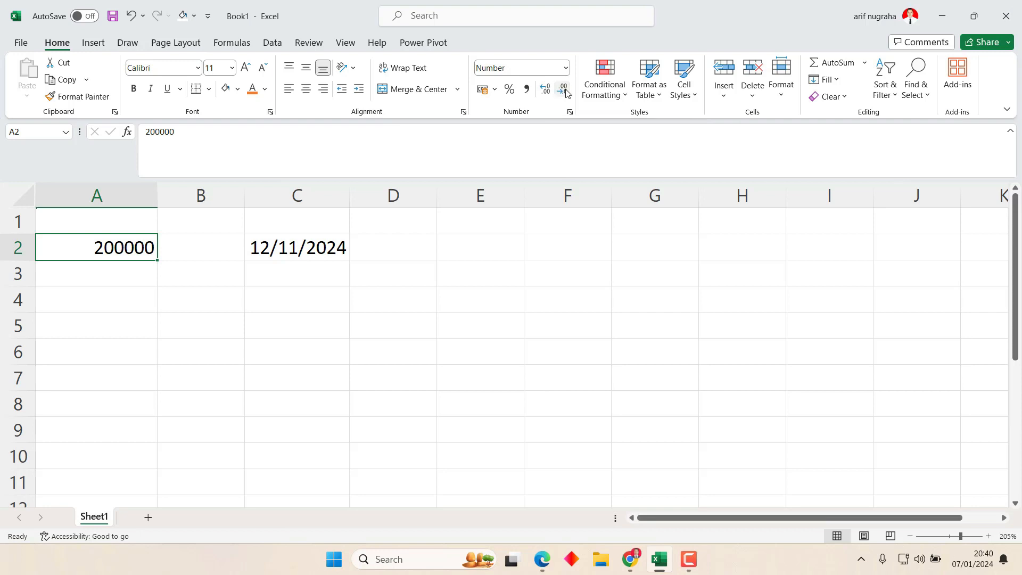
click(544, 89)
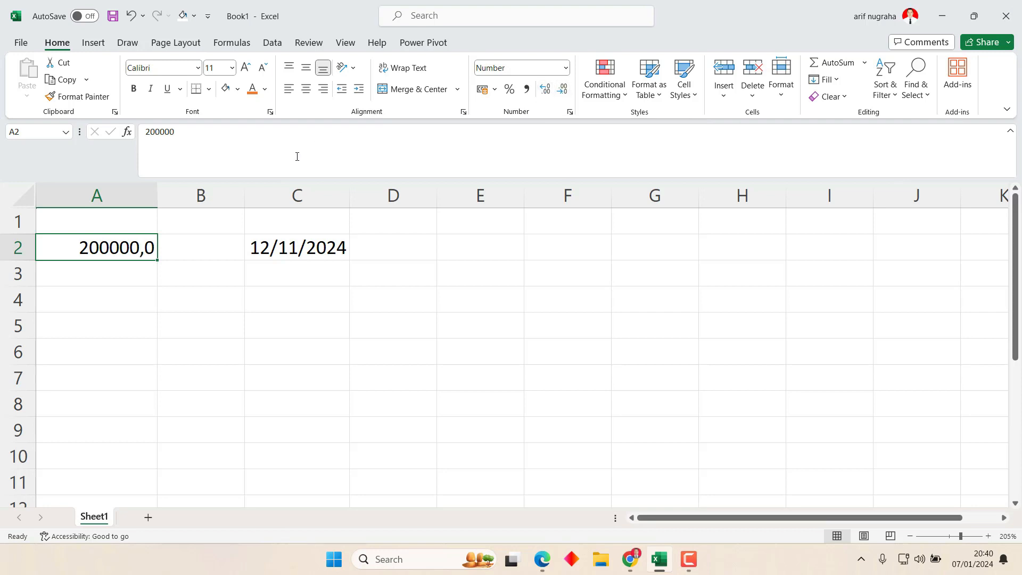
click(546, 91)
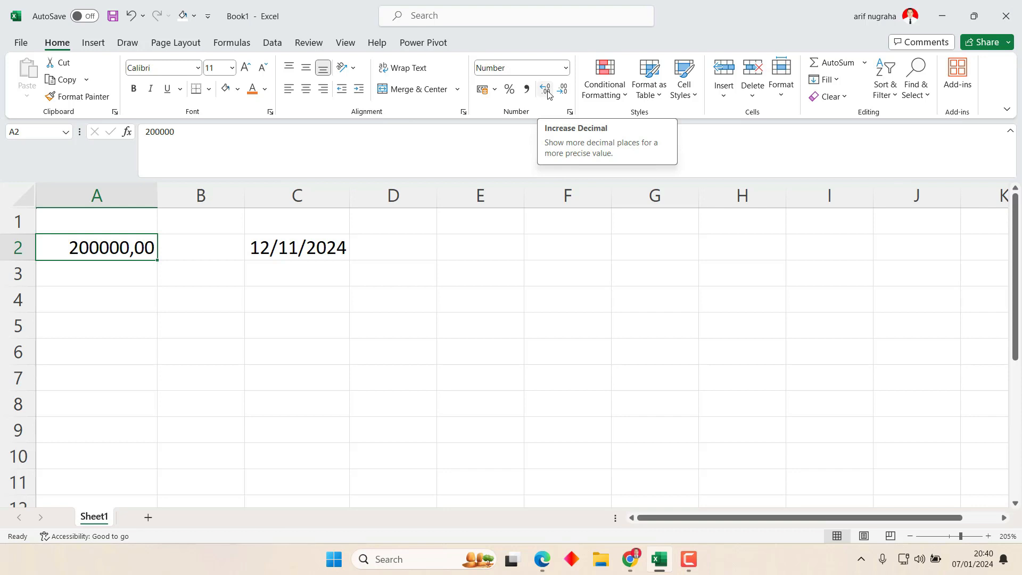
click(547, 91)
click(564, 93)
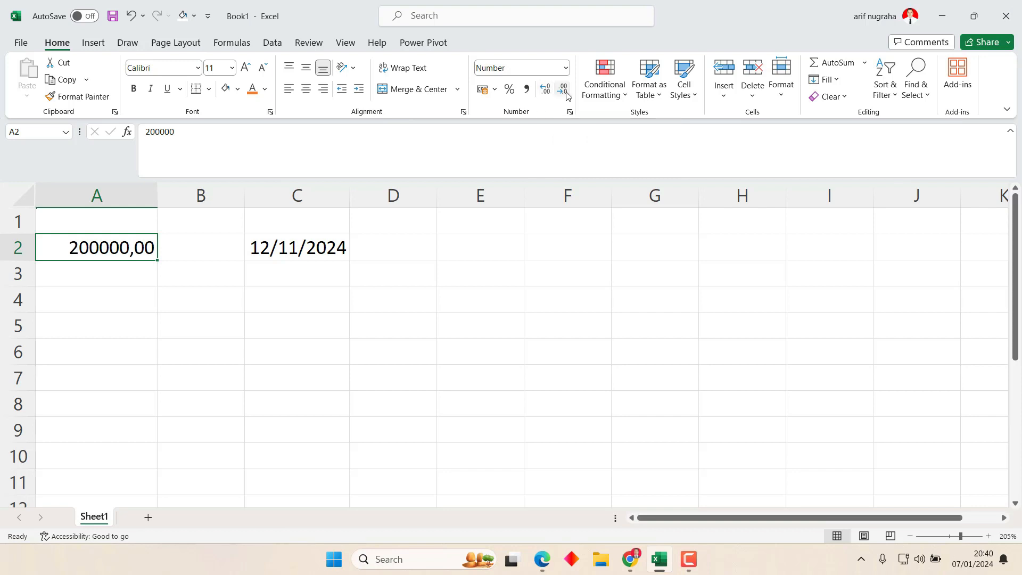
click(565, 93)
click(565, 93)
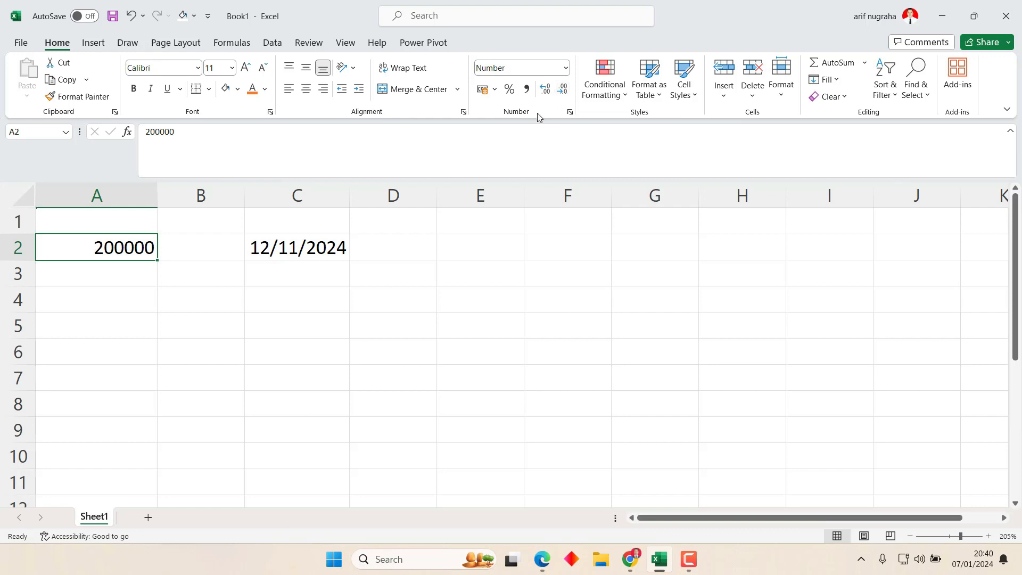
click(119, 265)
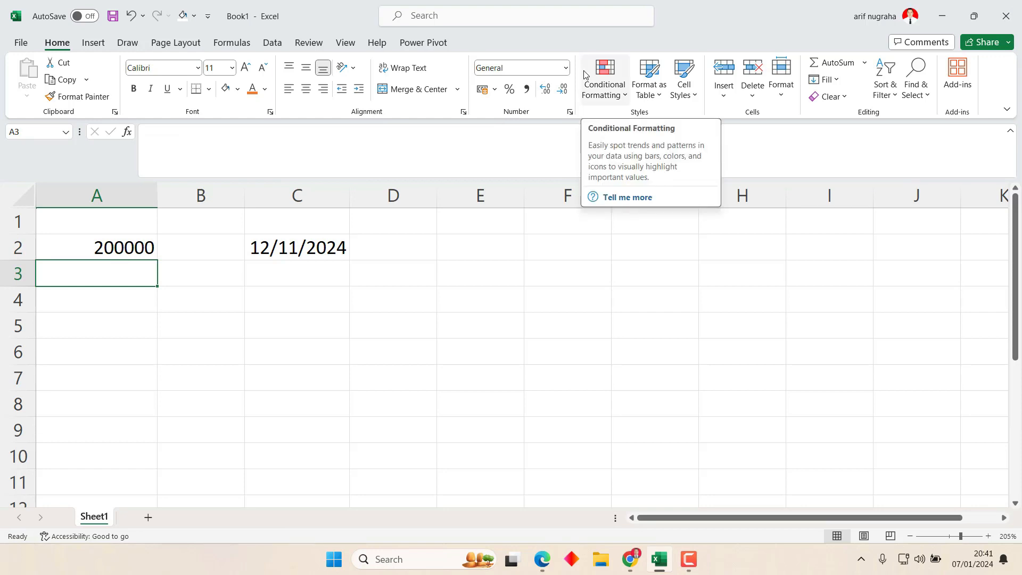
Enter 9999999 in cell A3.
text(87)
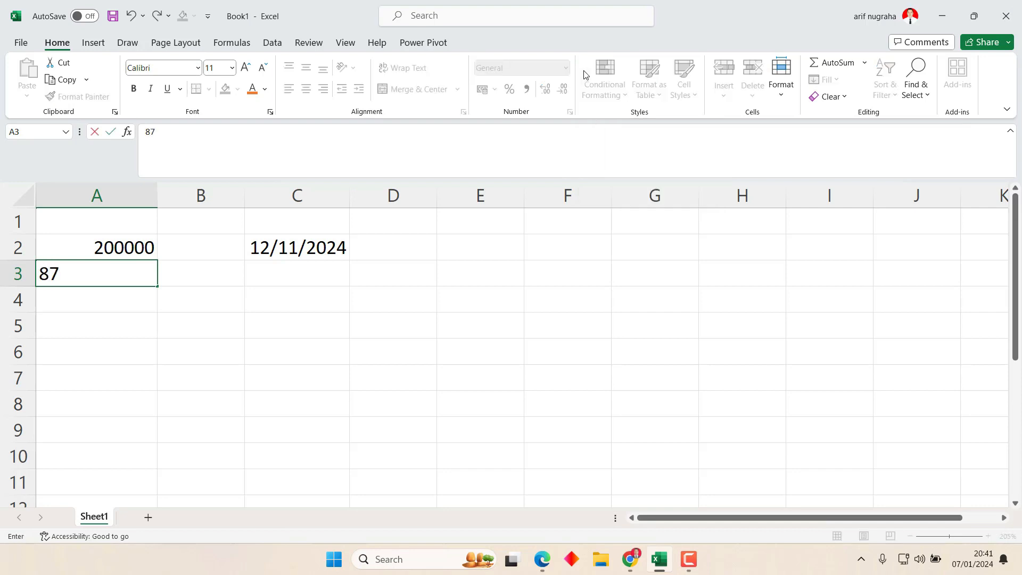
key(BackSpace)
key(BackSpace)
text(9999999)
key(Return)
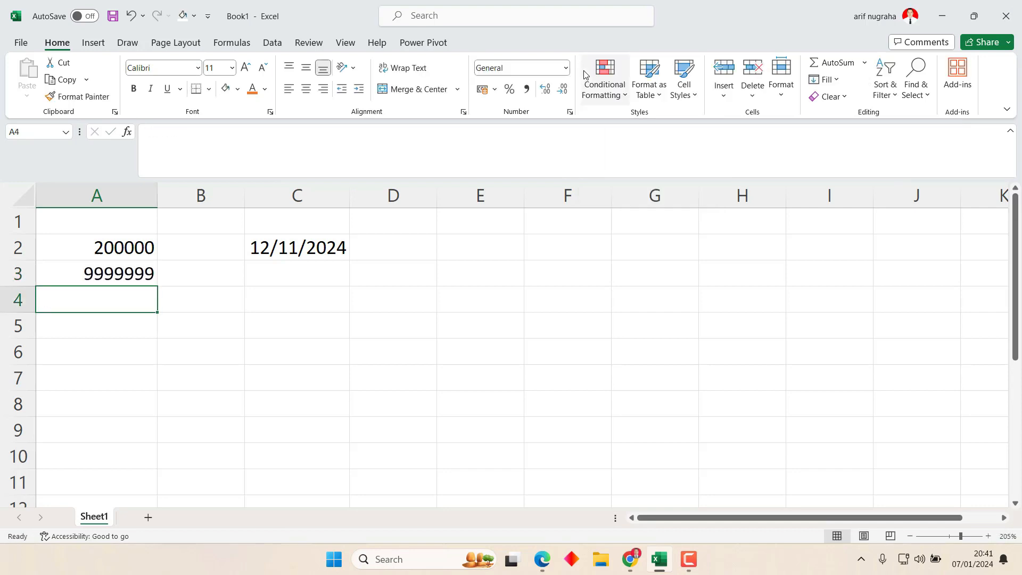
Test Increase and Decrease Decimal on A3, leaving 9999999 as a whole number.
click(147, 262)
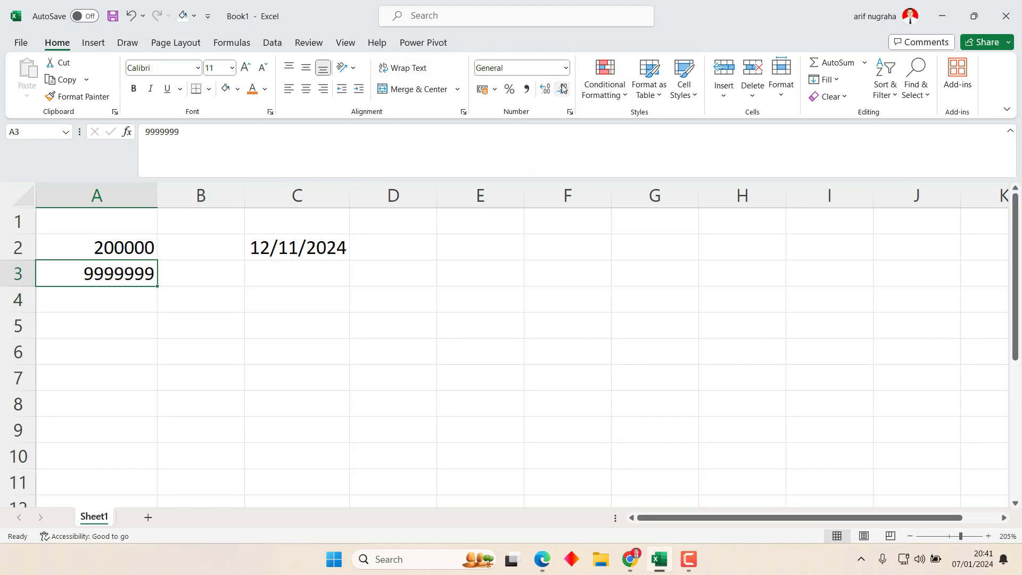
click(545, 89)
click(545, 89)
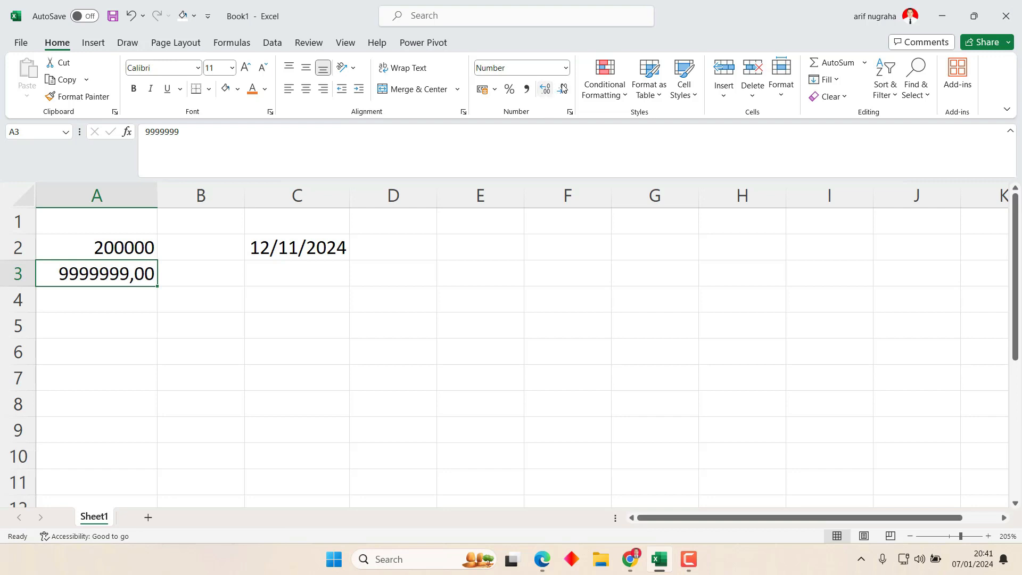
click(566, 88)
click(567, 88)
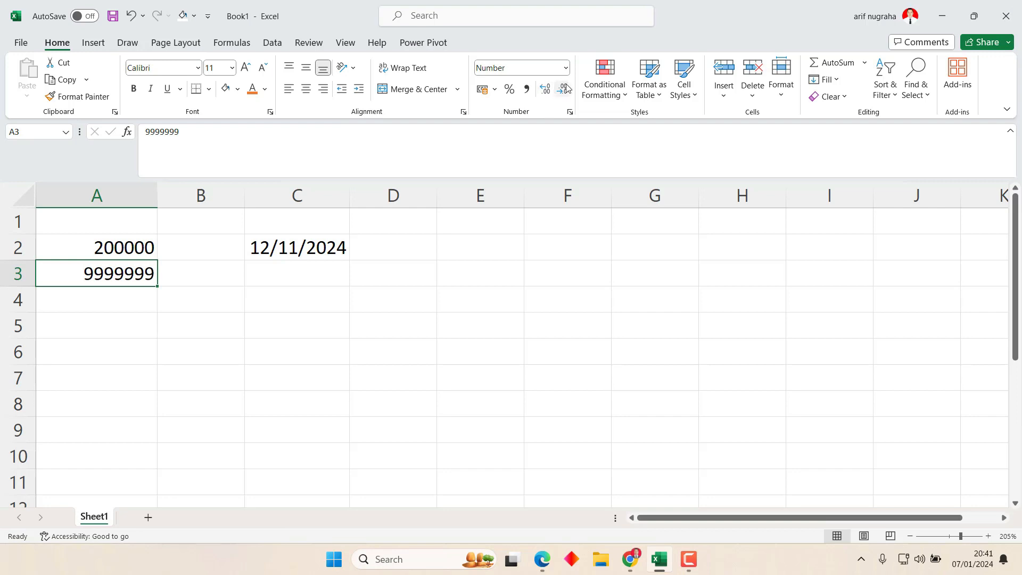
click(137, 326)
click(141, 282)
click(141, 252)
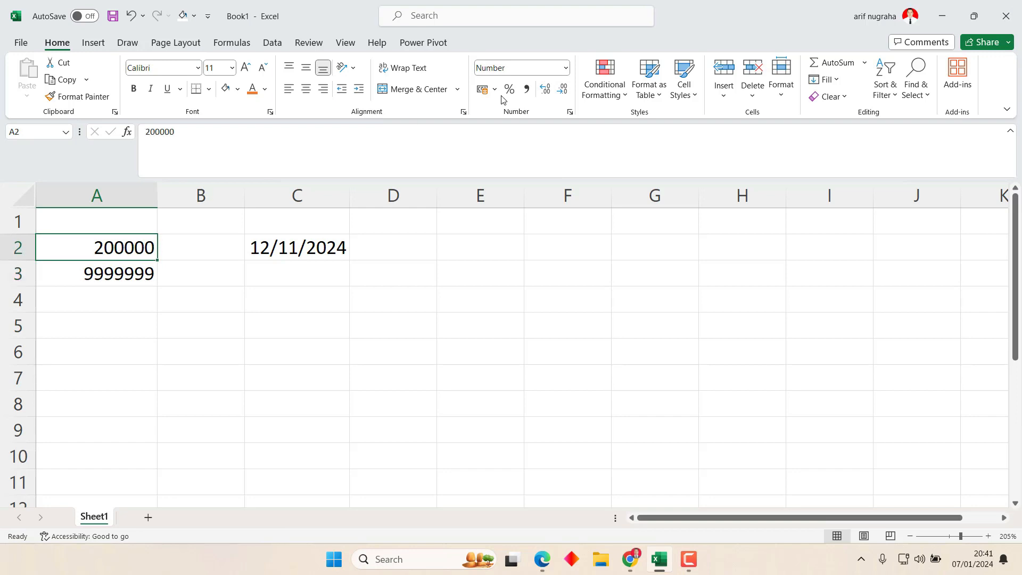
Format A2 as Currency with the Rp symbol and 2 decimals, showing Rp200.000,00.
click(570, 113)
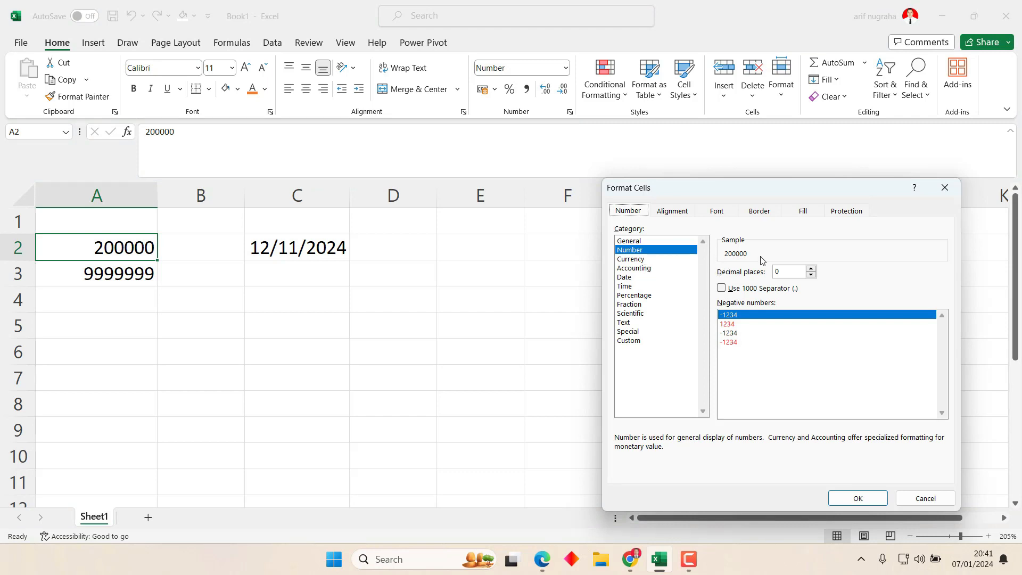
click(641, 259)
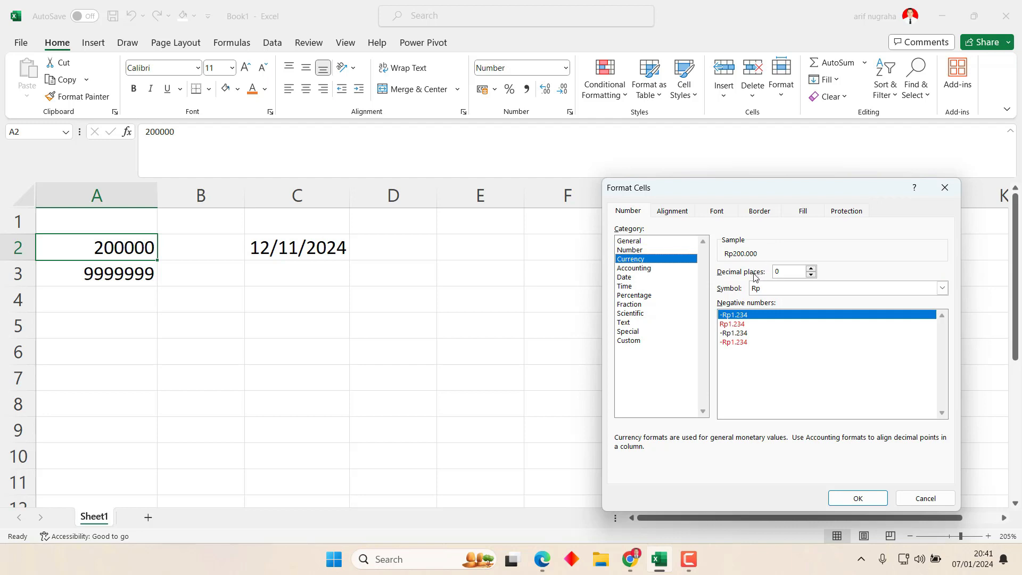
click(801, 290)
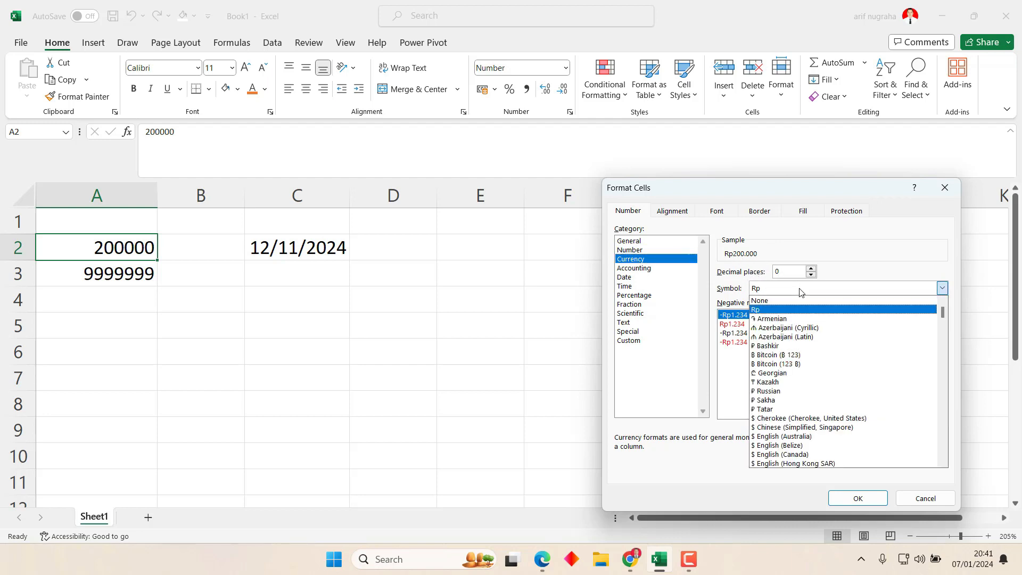
click(801, 290)
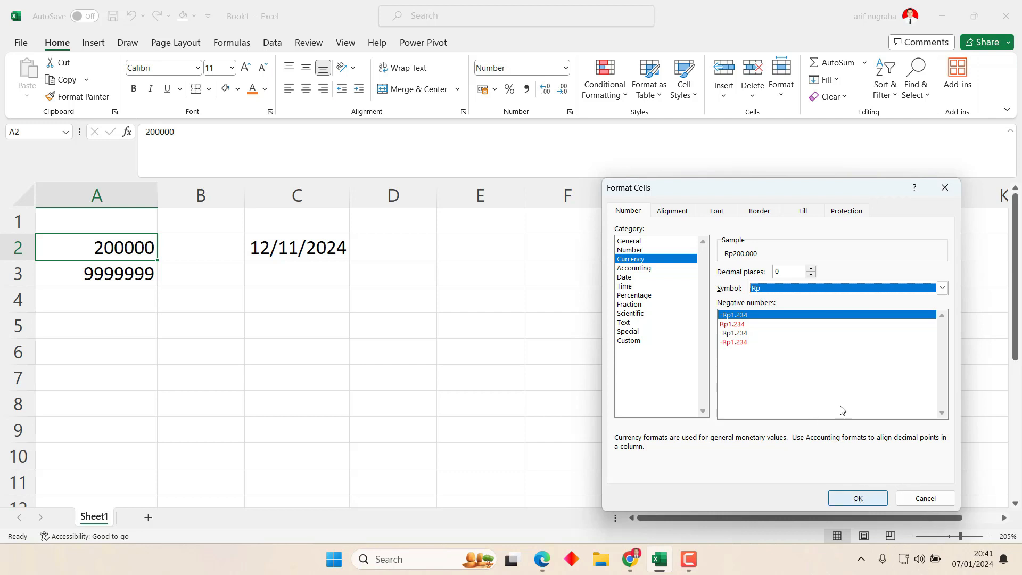
click(811, 269)
click(811, 269)
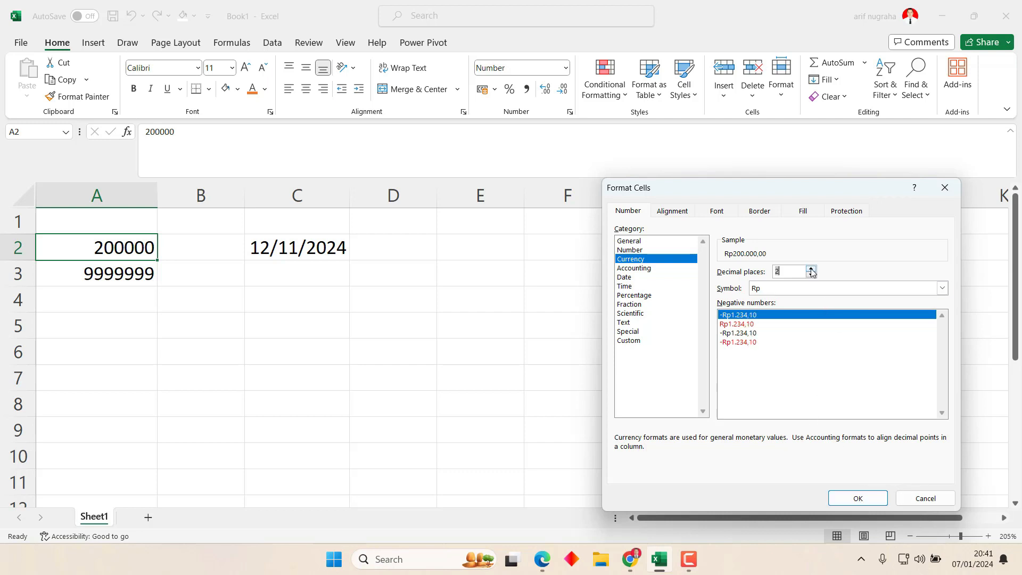
click(739, 322)
click(741, 316)
click(859, 499)
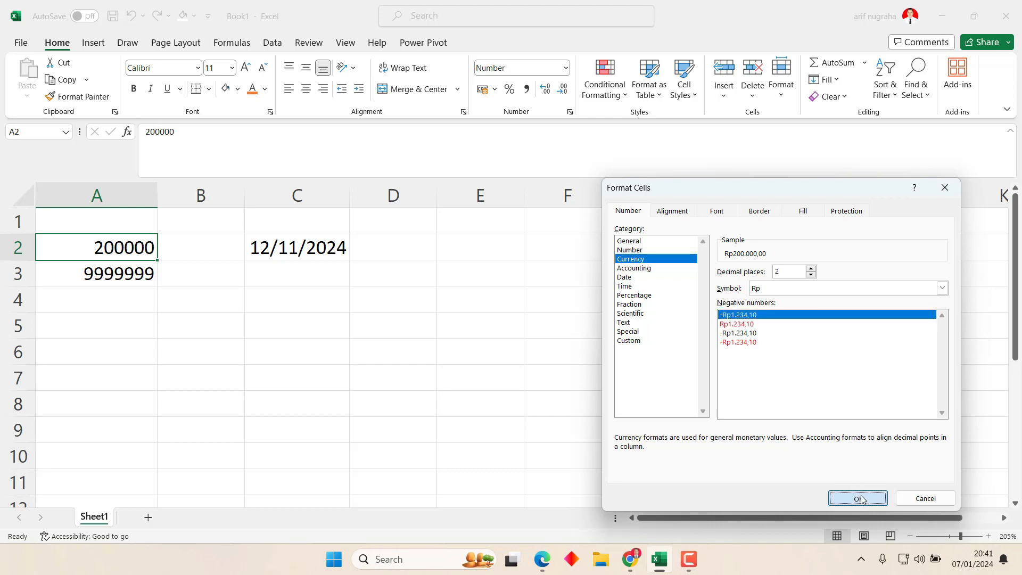
click(116, 274)
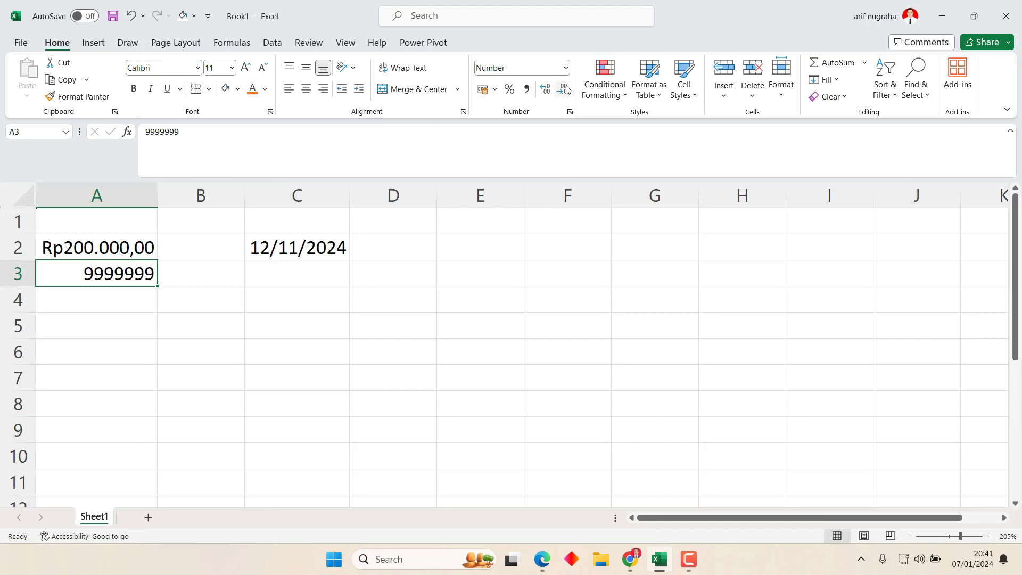
Apply the Accounting format with Rp and 2 decimals to A3, widening column A to fit.
click(569, 112)
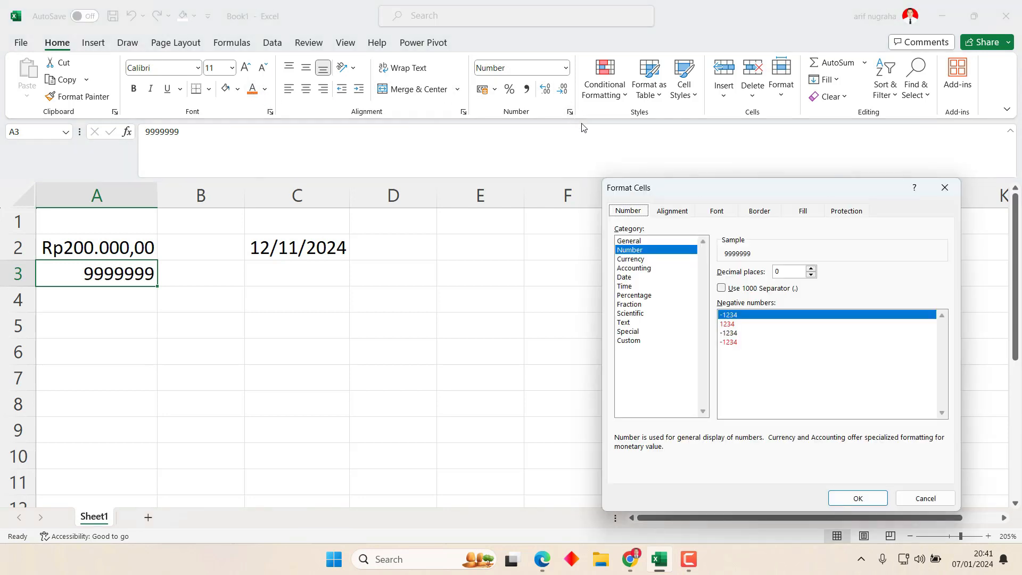
click(639, 268)
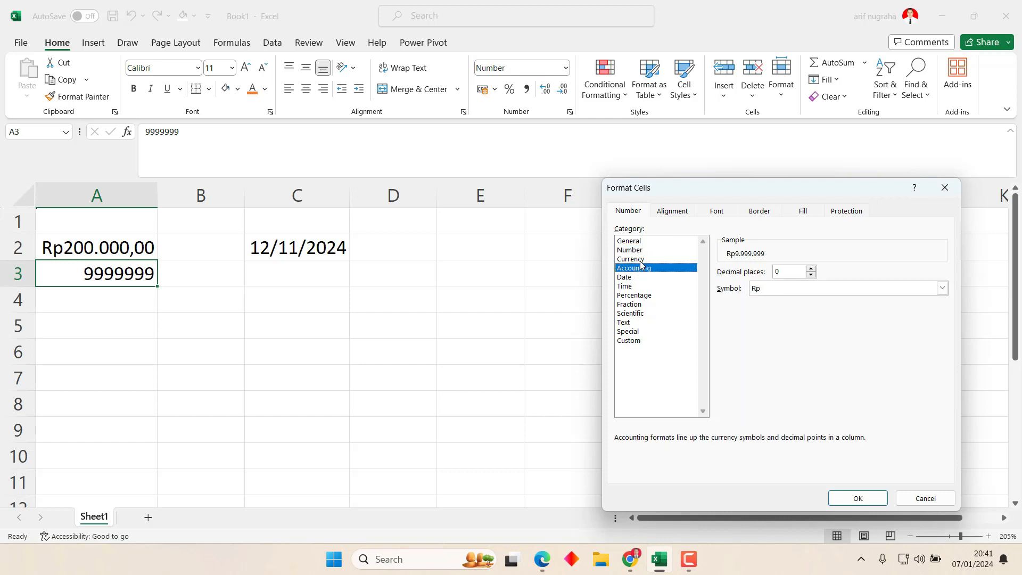
click(642, 259)
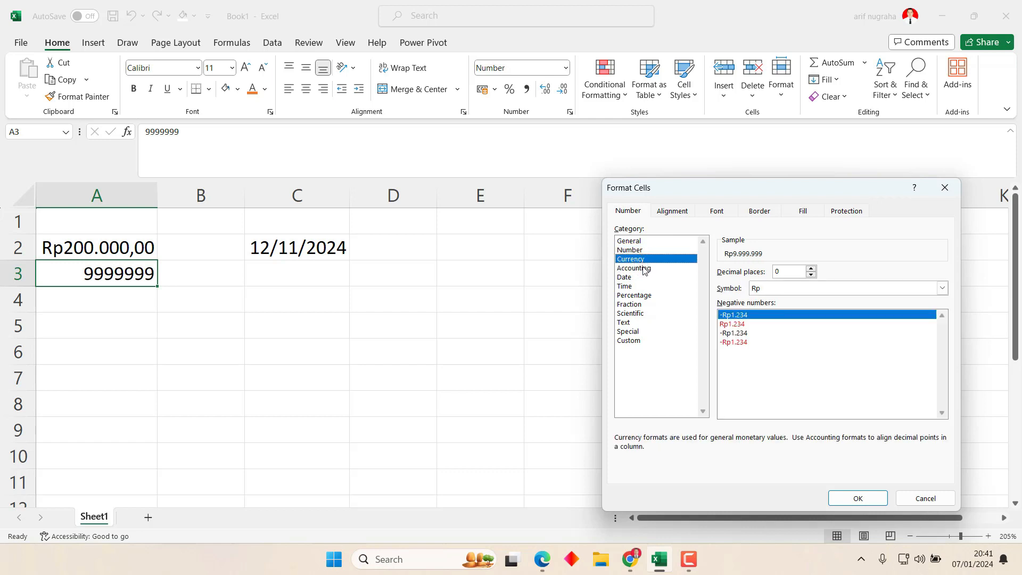
click(644, 268)
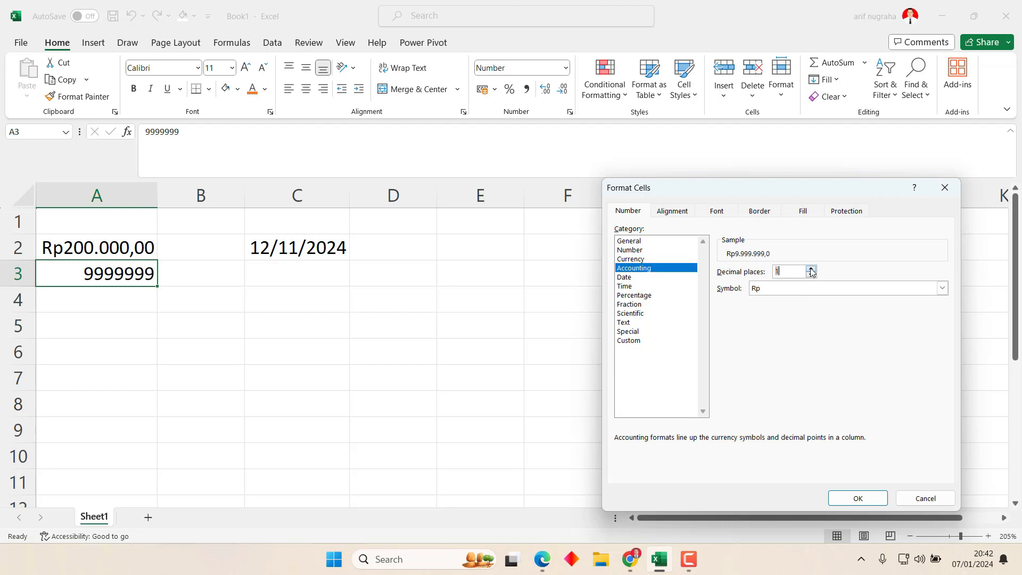
click(866, 499)
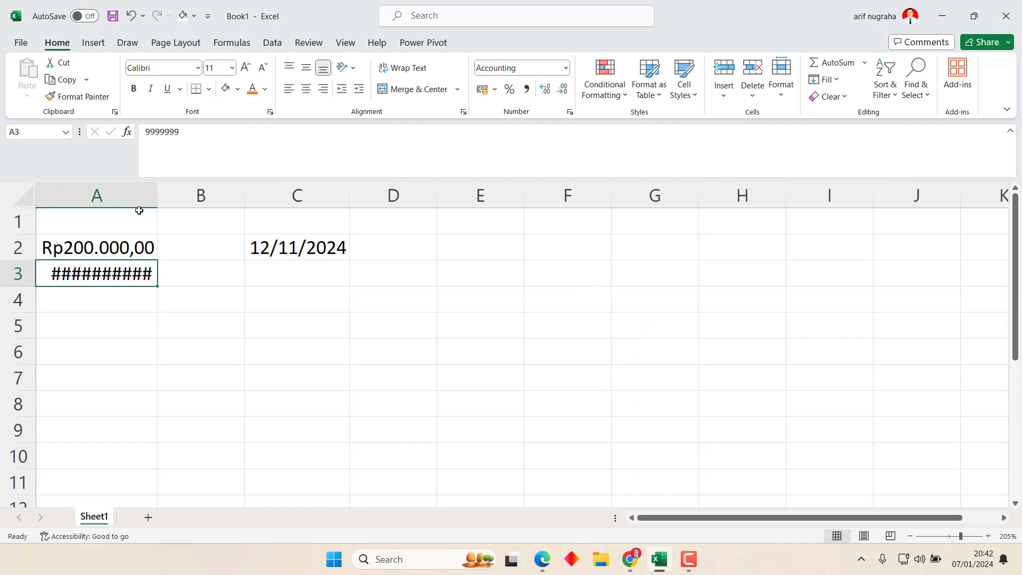
drag(157, 196, 197, 194)
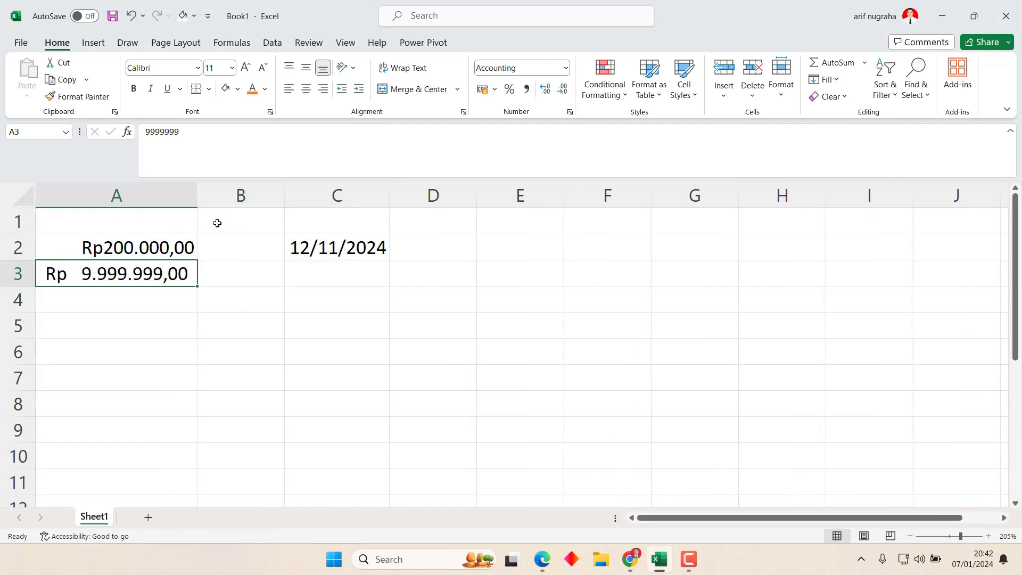
Remove decimals from both amounts so A2 shows Rp200.000 and A3 shows Rp 9.999.999.
click(177, 249)
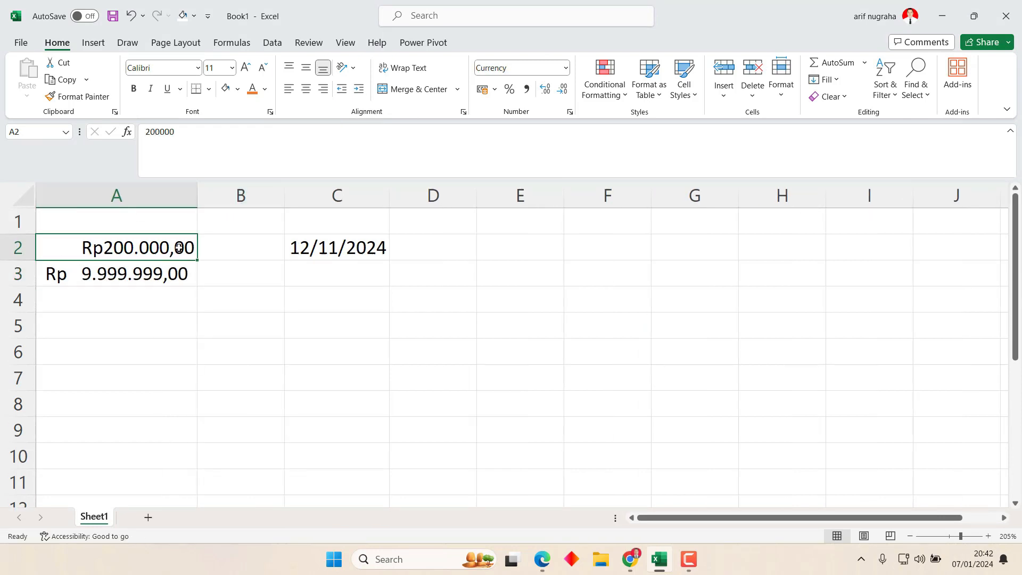
click(563, 90)
click(563, 91)
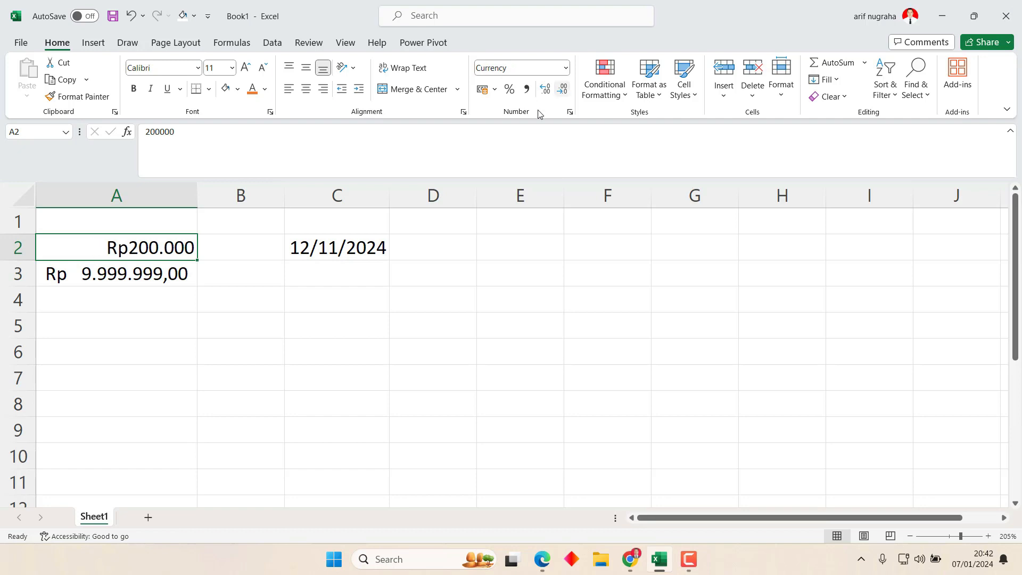
click(168, 276)
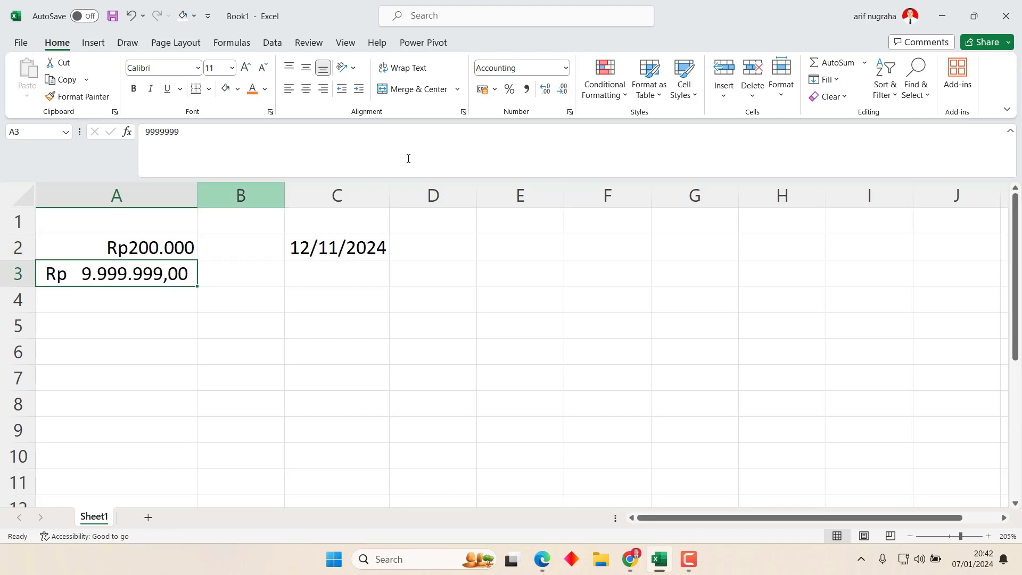
click(562, 90)
click(562, 91)
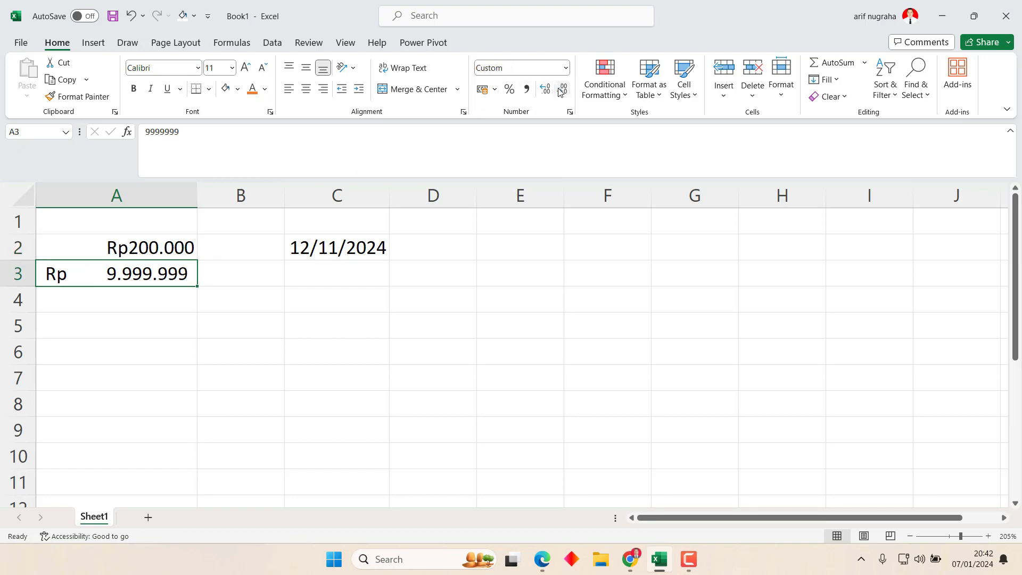
click(299, 335)
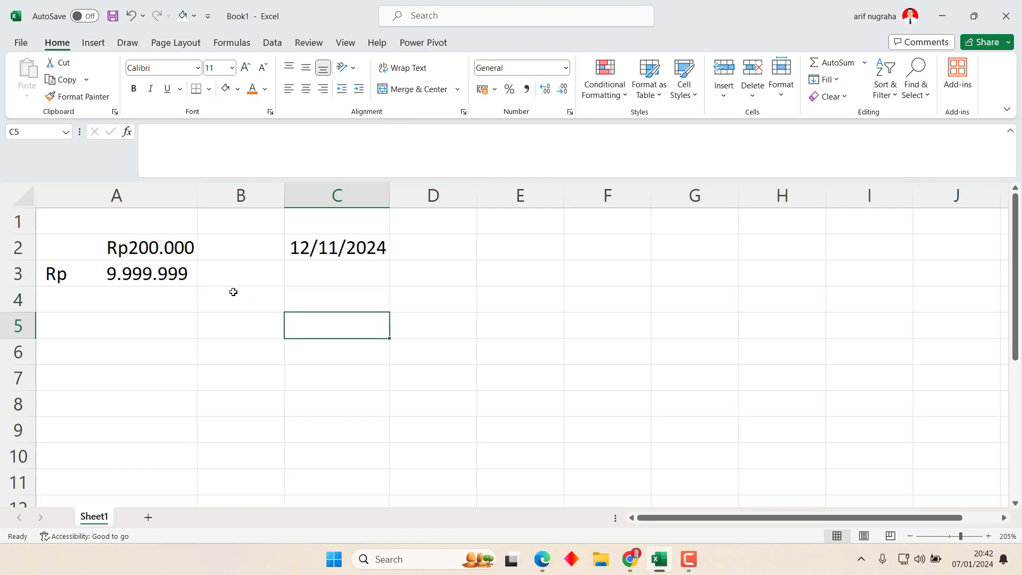
click(140, 256)
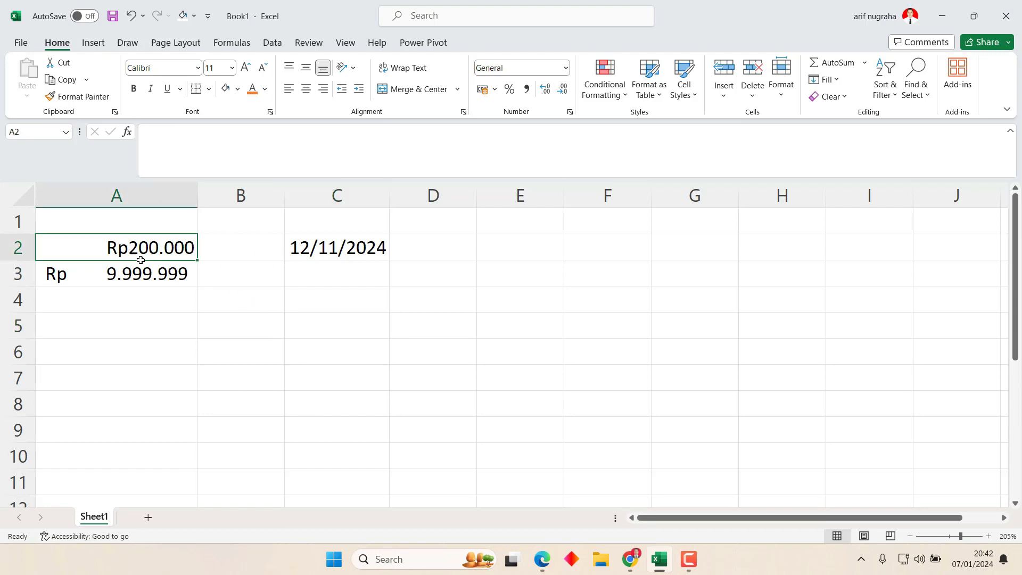
click(156, 274)
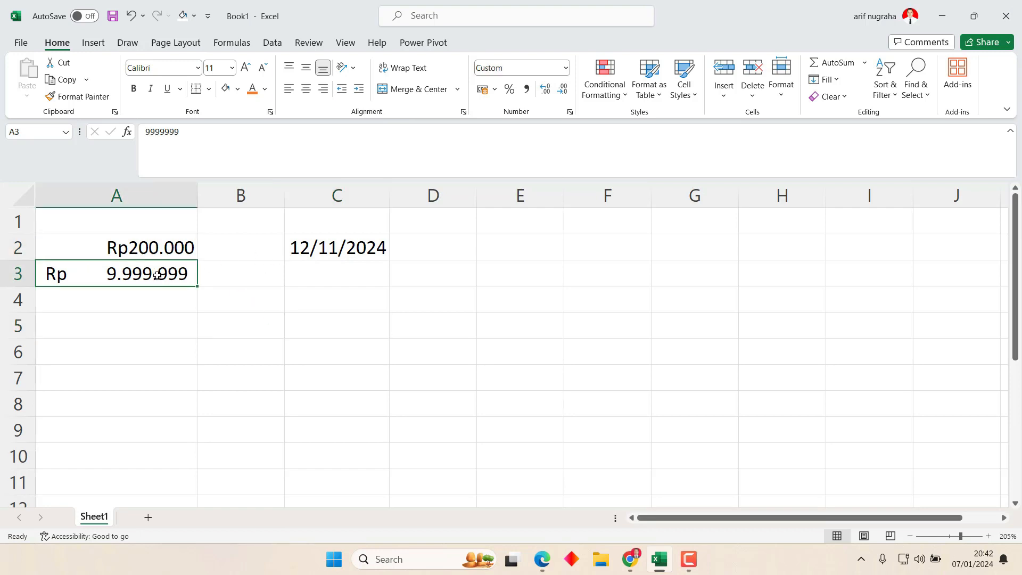
click(570, 112)
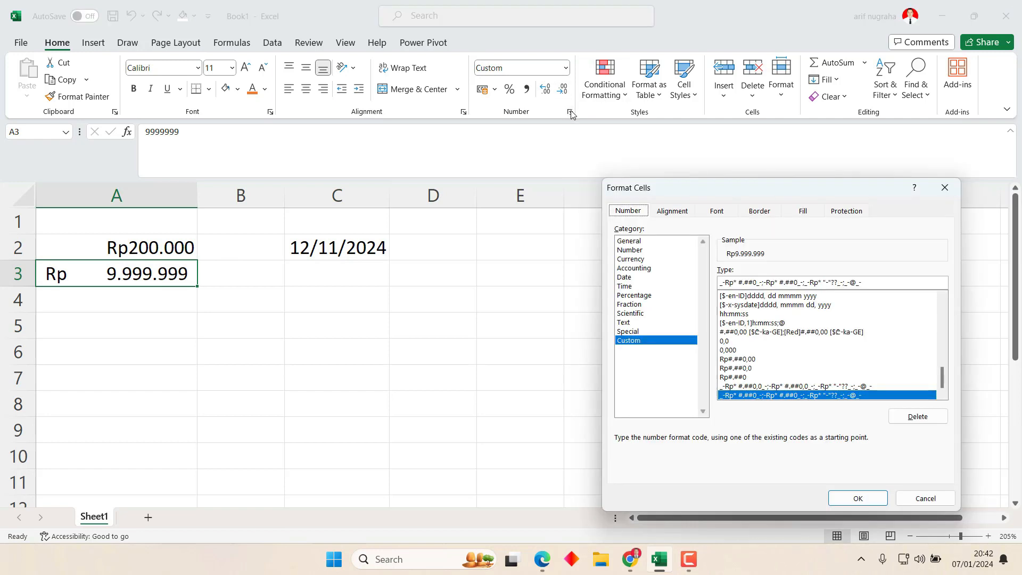
Format A3 as Currency with the $ English (Belize) symbol so it shows $9.999.999.
click(634, 250)
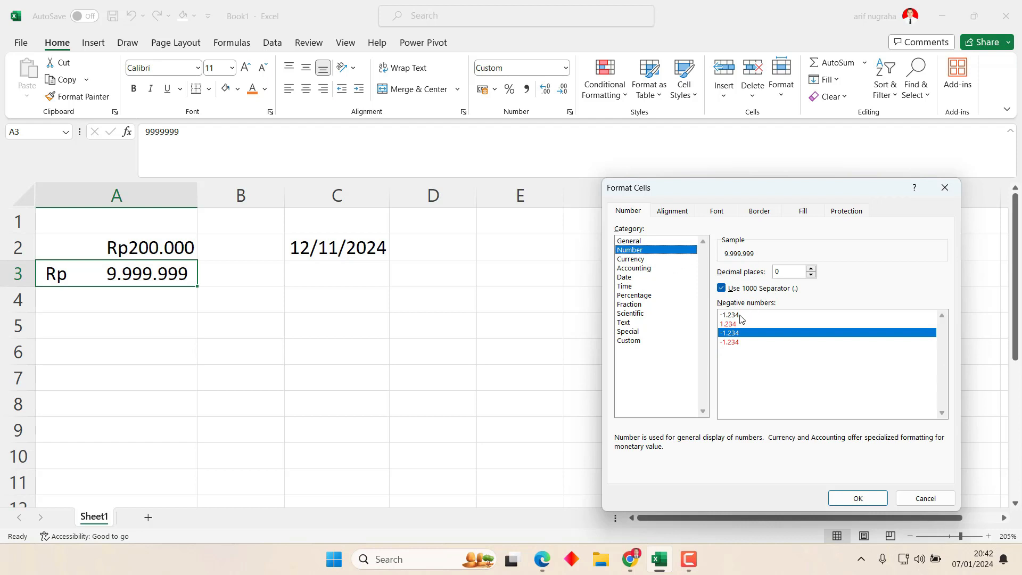
click(640, 260)
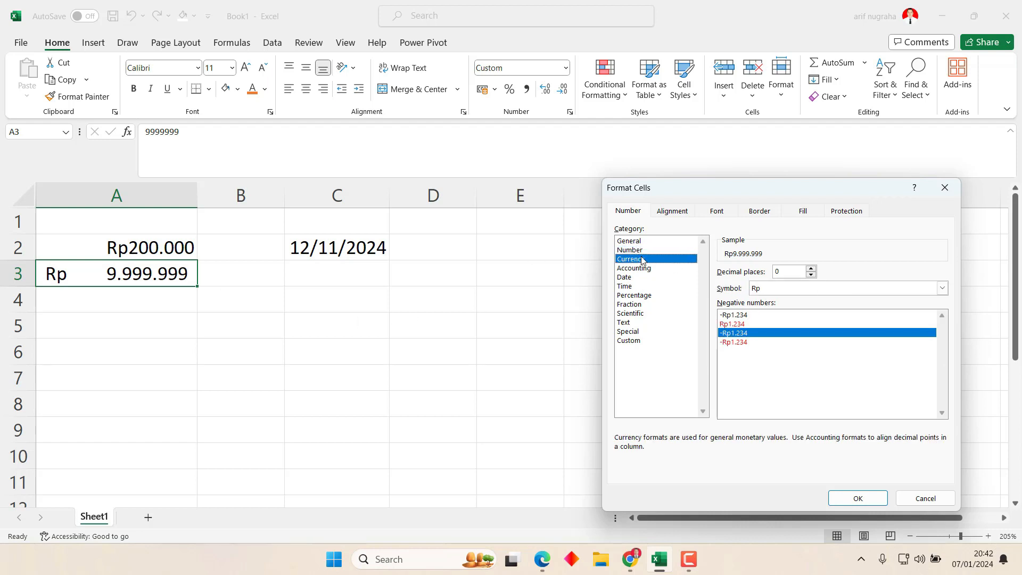
click(798, 290)
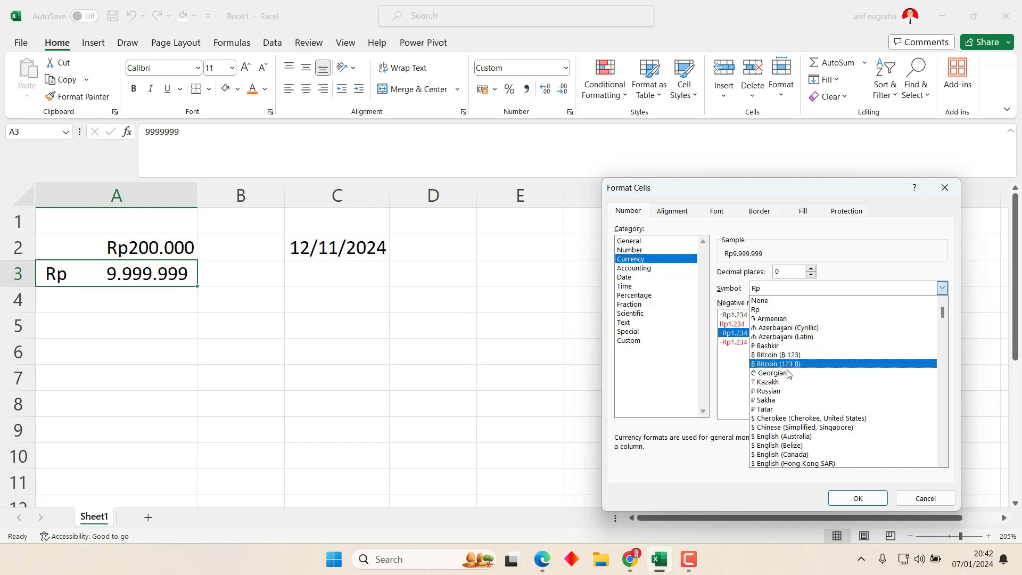
click(802, 446)
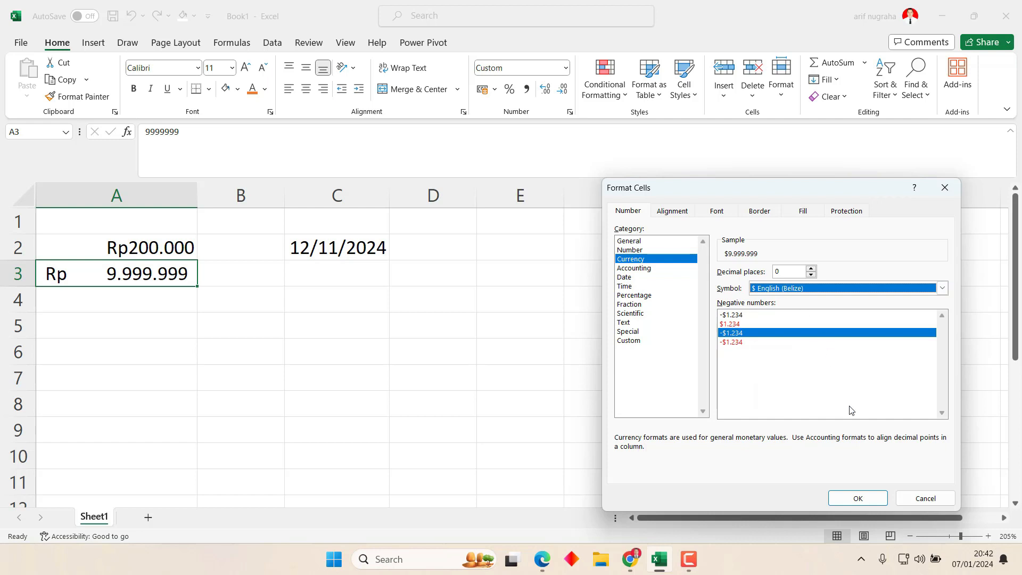
click(878, 497)
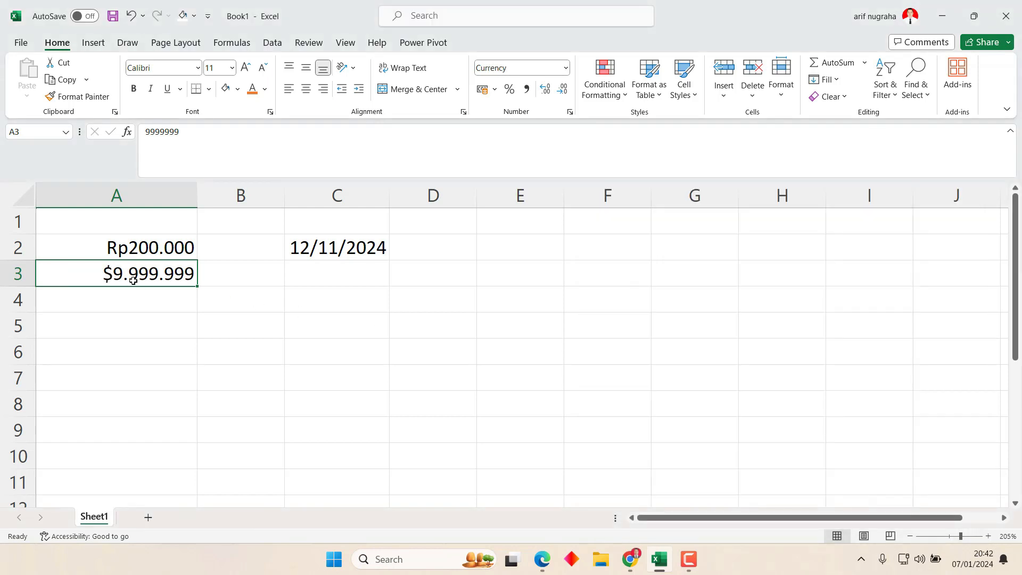
click(142, 249)
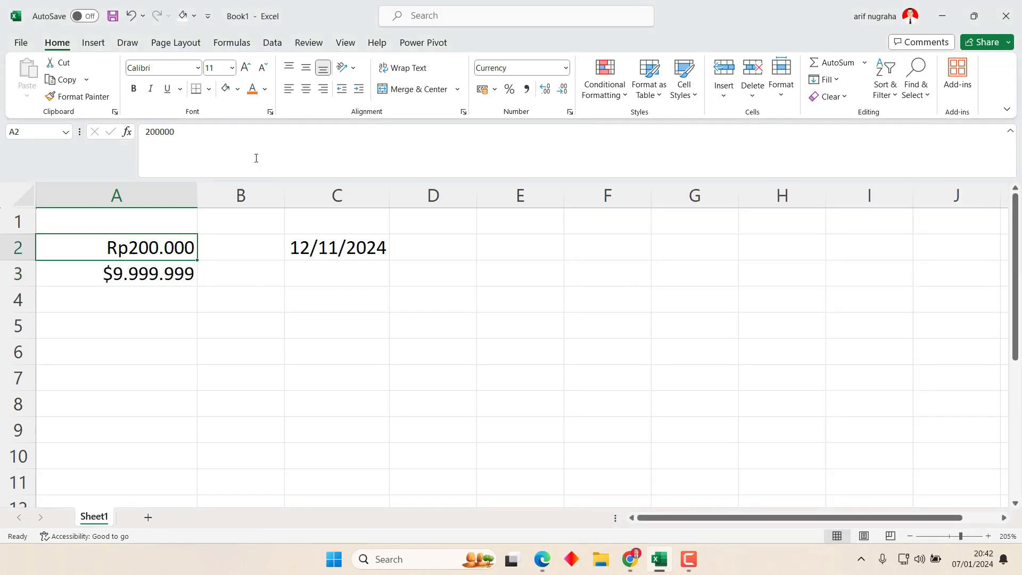
Give A2 the Accounting format with a dollar symbol.
click(463, 112)
click(631, 213)
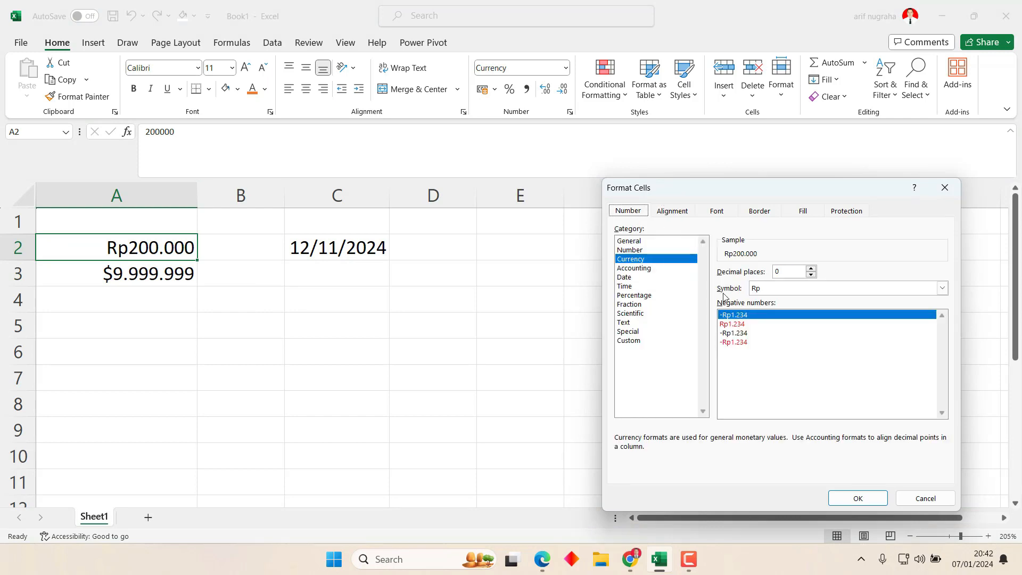
click(648, 269)
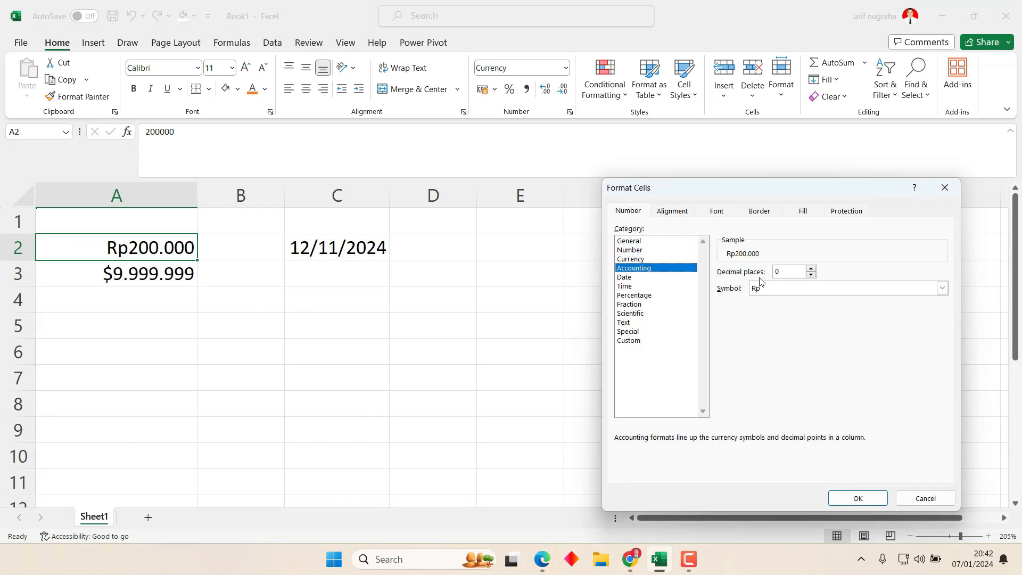
click(777, 288)
scroll(778, 441, down, 1)
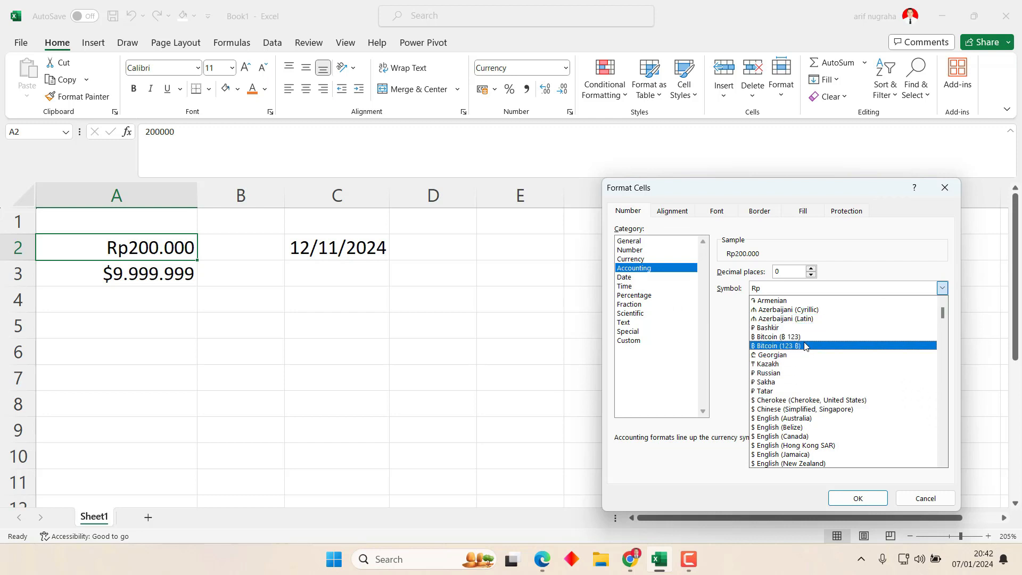
click(801, 410)
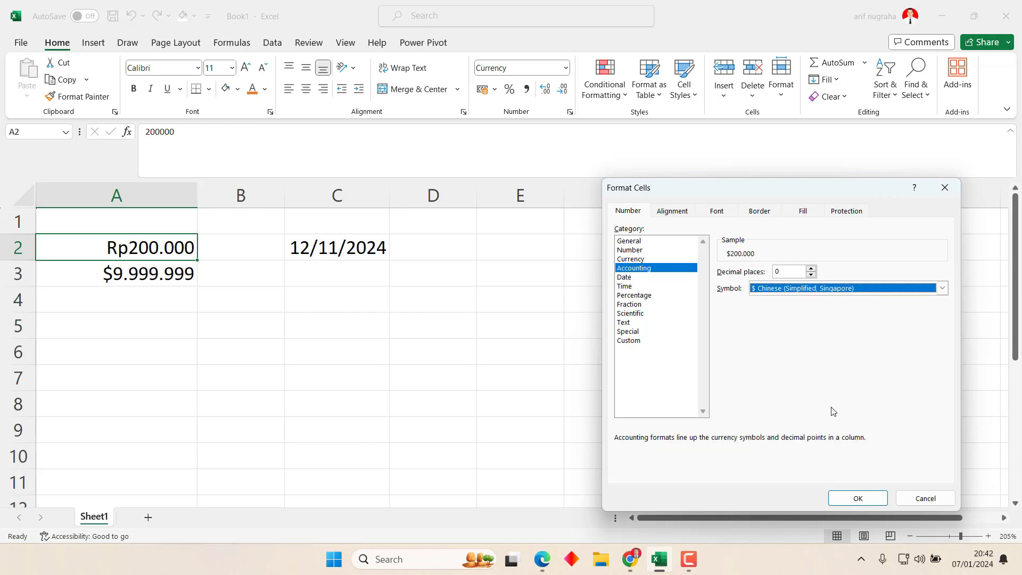
click(858, 497)
click(338, 287)
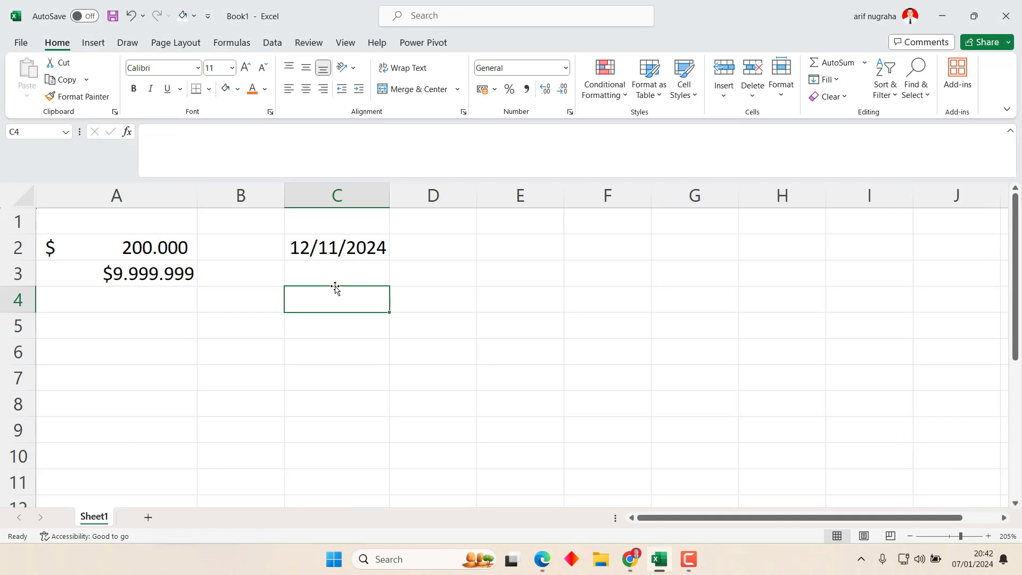
Change A2's accounting symbol to the US dollar, showing $ 200.000.
click(132, 257)
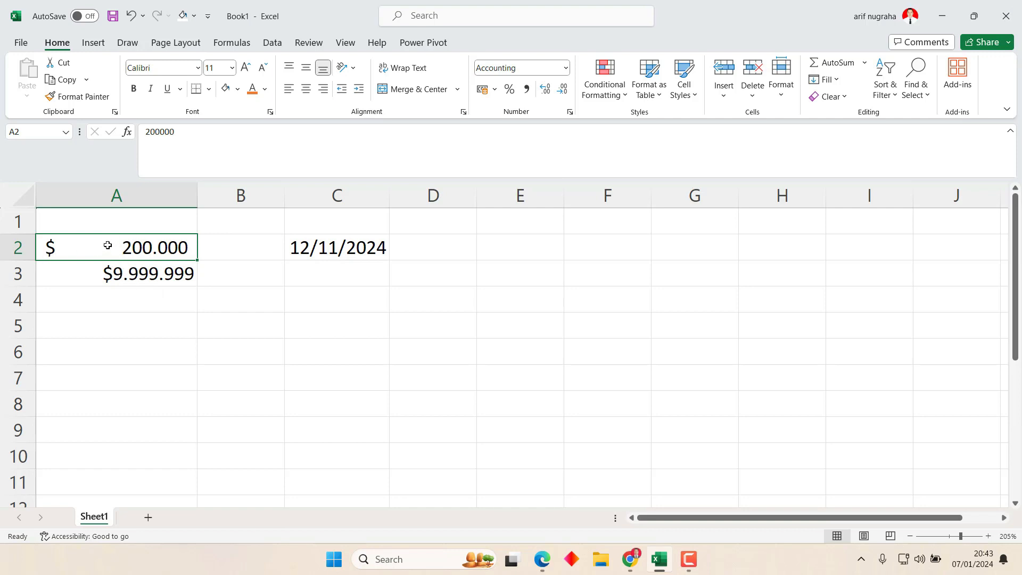
click(570, 113)
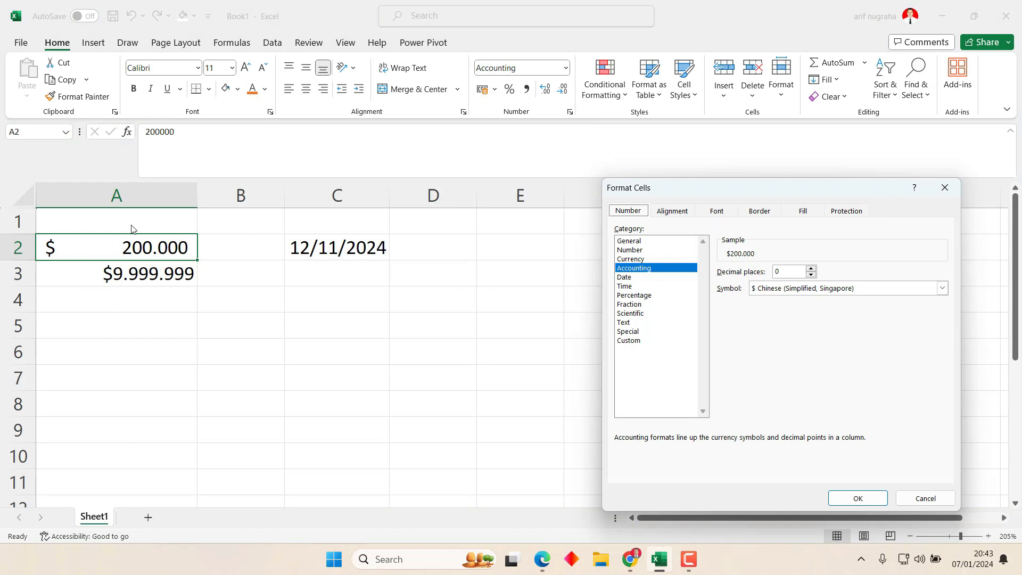
click(942, 288)
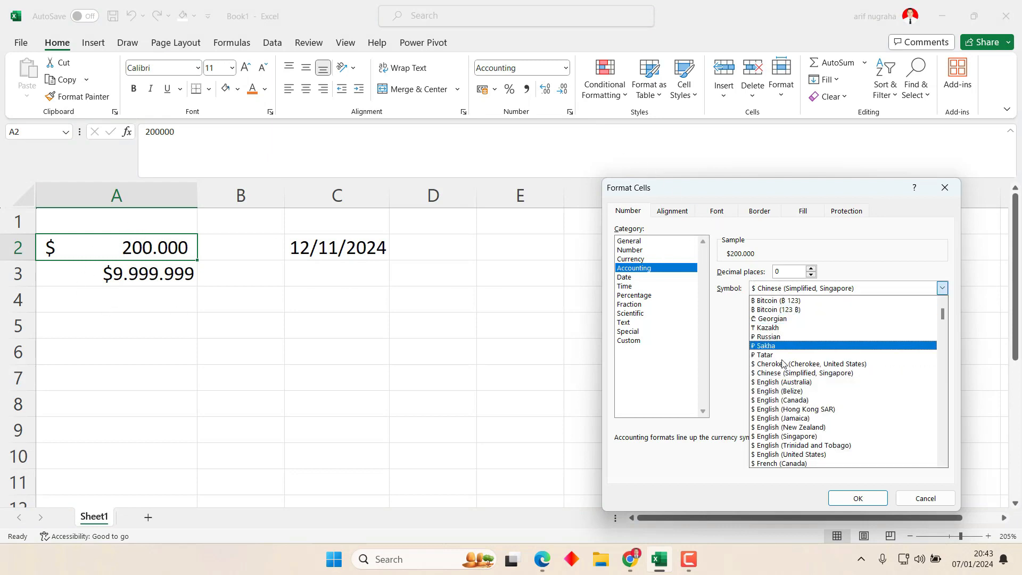
click(787, 455)
click(852, 497)
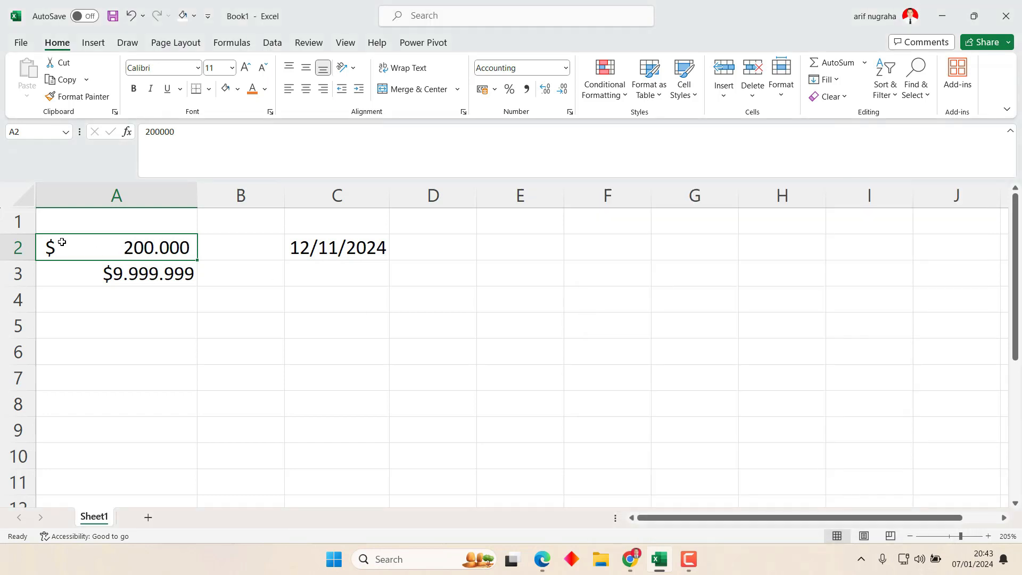
Apply the dollar Accounting format to A3 so it reads $ 9.999.999.
click(170, 282)
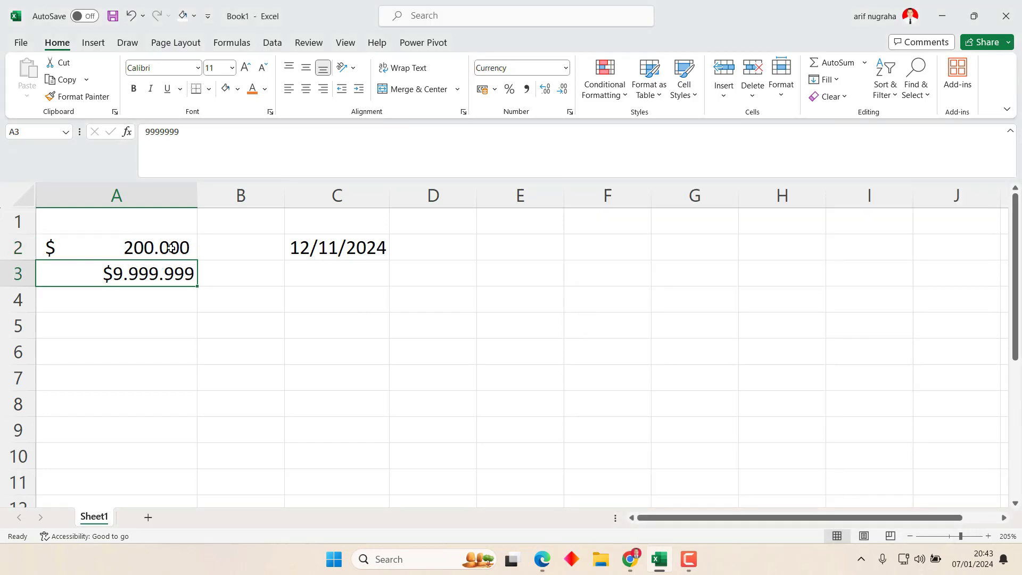
click(570, 112)
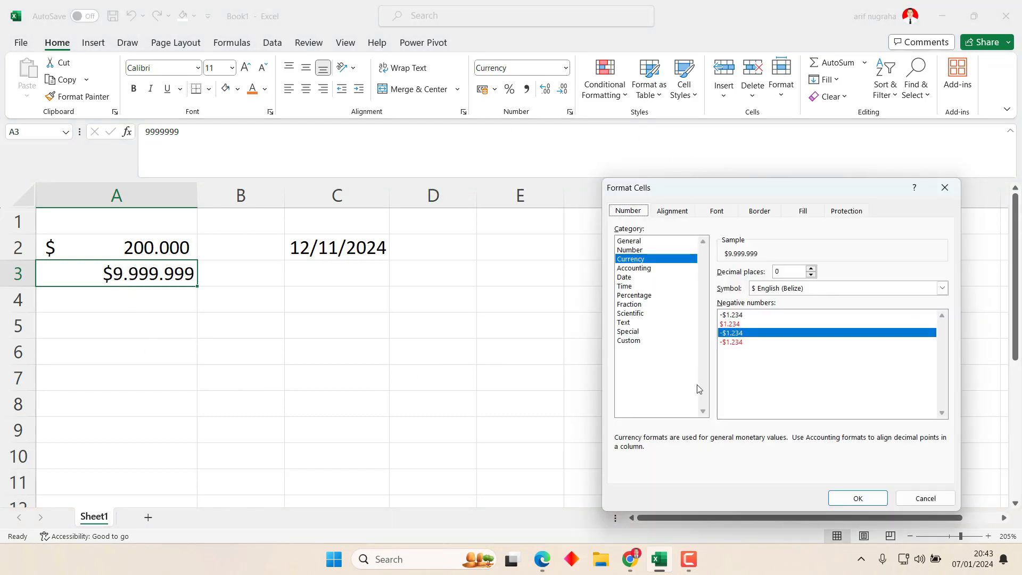
click(641, 269)
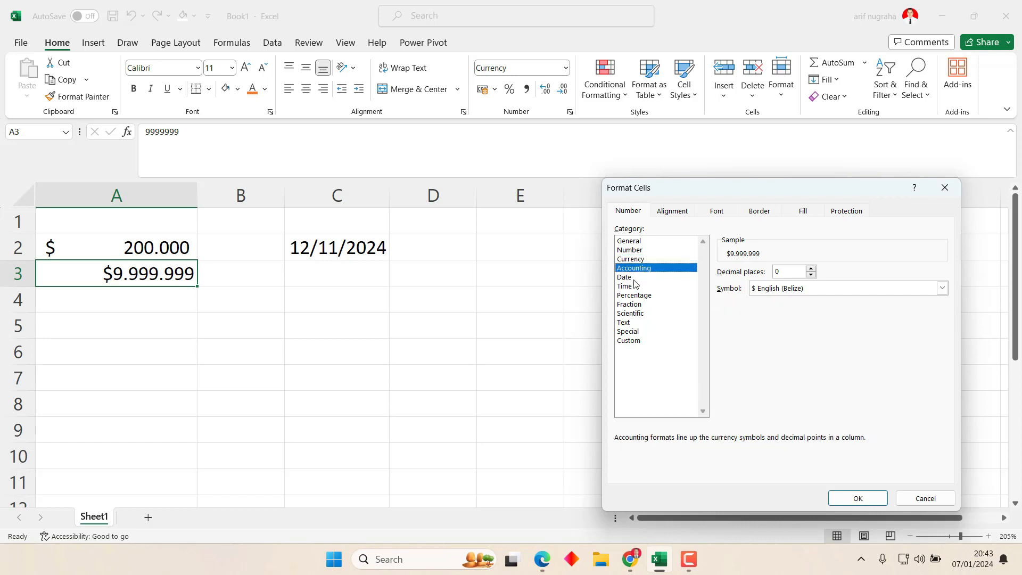
click(857, 498)
click(342, 252)
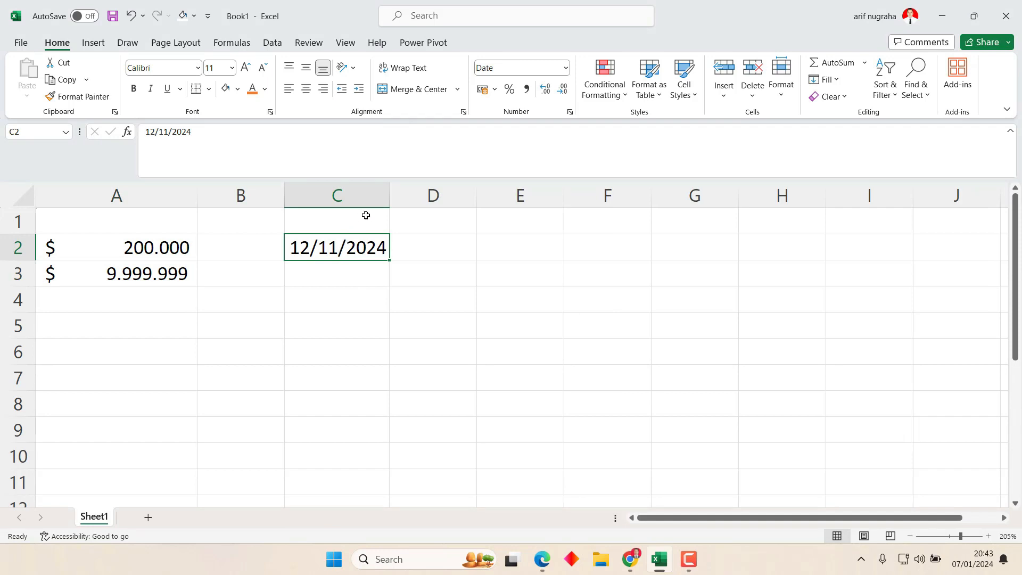
Preview the available date styles for the C2 date in Format Cells.
click(570, 111)
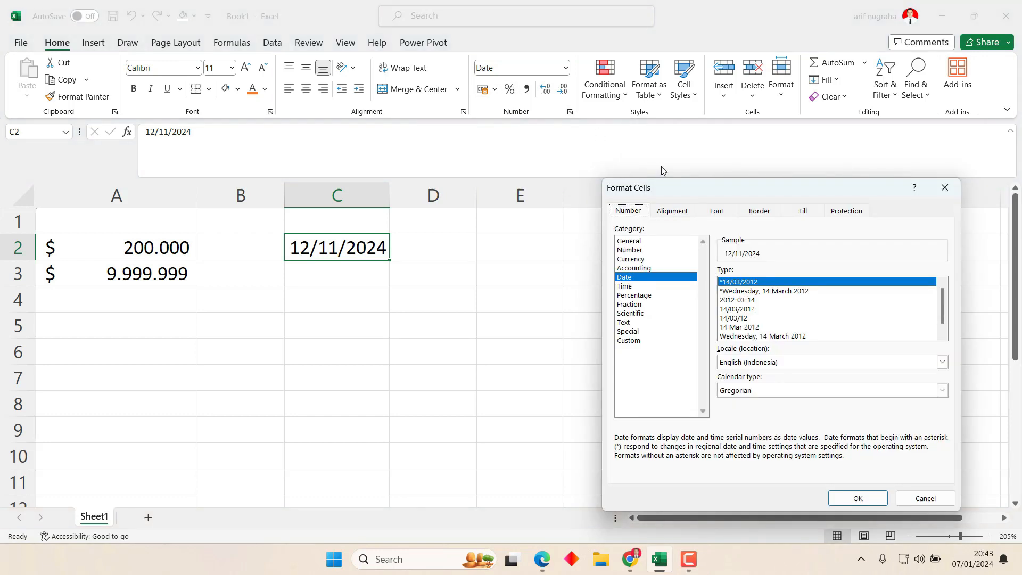
click(740, 291)
click(741, 282)
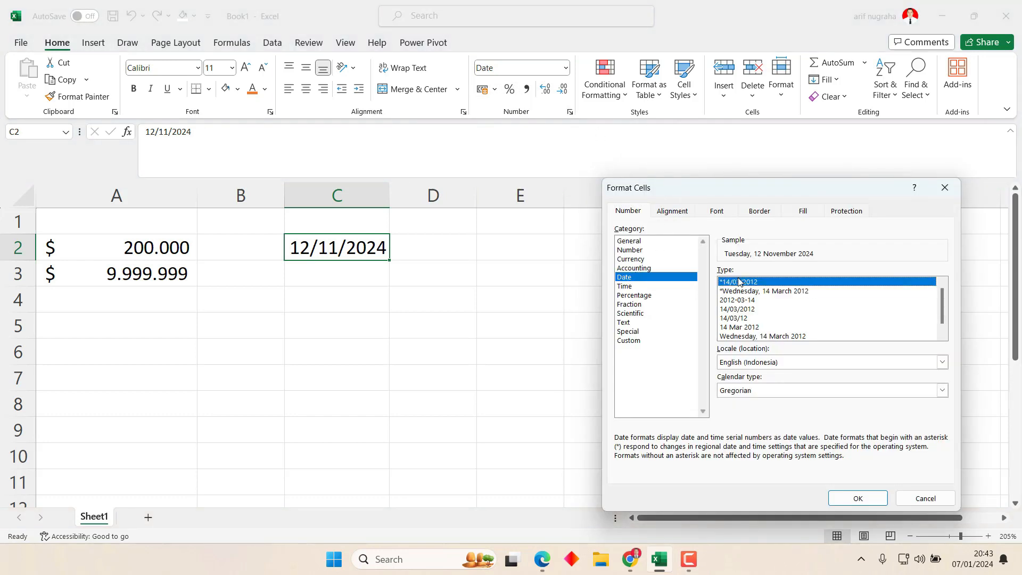
click(738, 292)
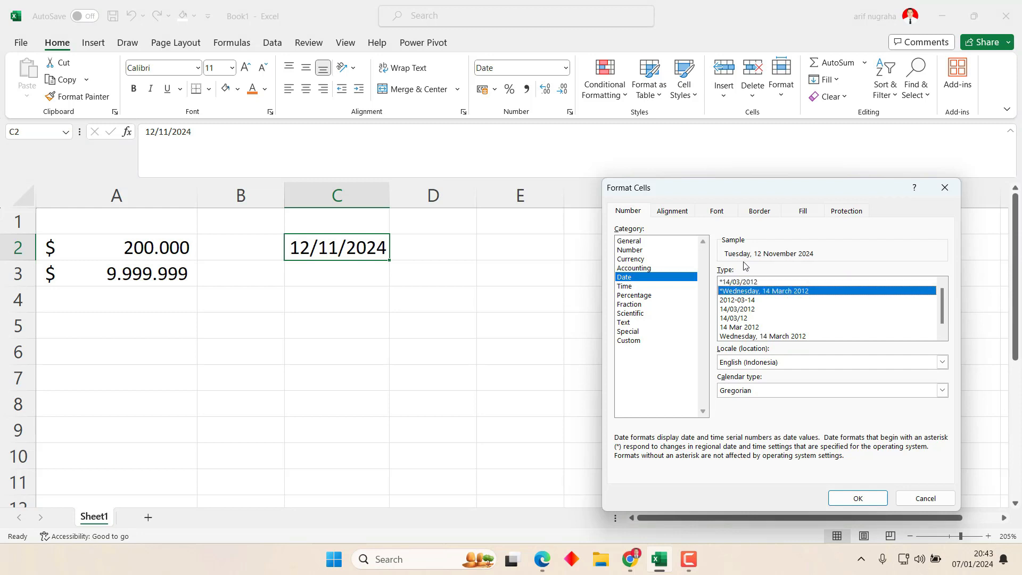
key(Down)
key(Down)
key(Up)
key(Up)
key(Up)
key(Down)
key(Down)
key(Down)
key(Down)
key(Down)
key(Down)
key(Down)
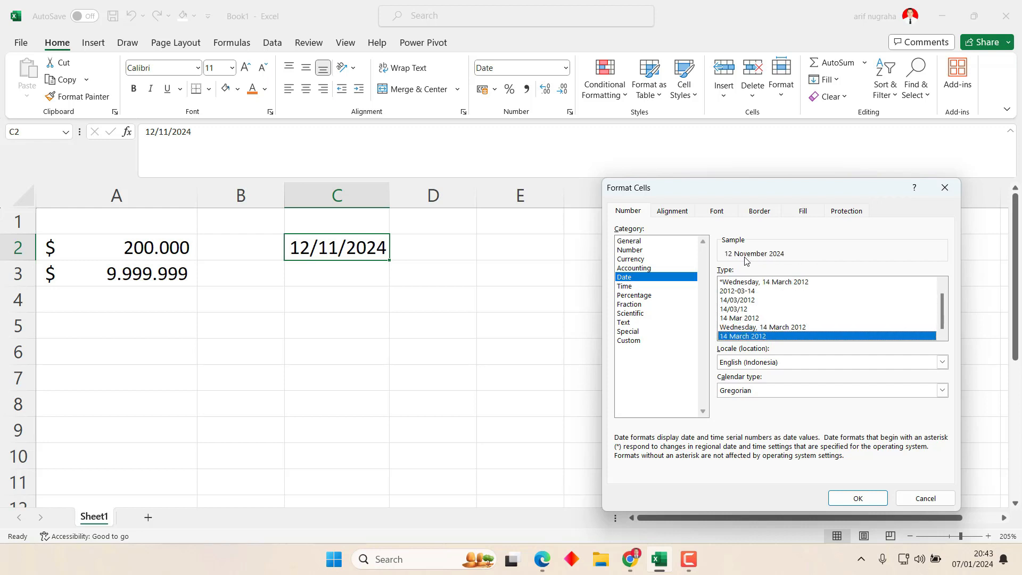
key(Up)
key(Up)
key(Up)
key(Up)
key(Up)
key(Up)
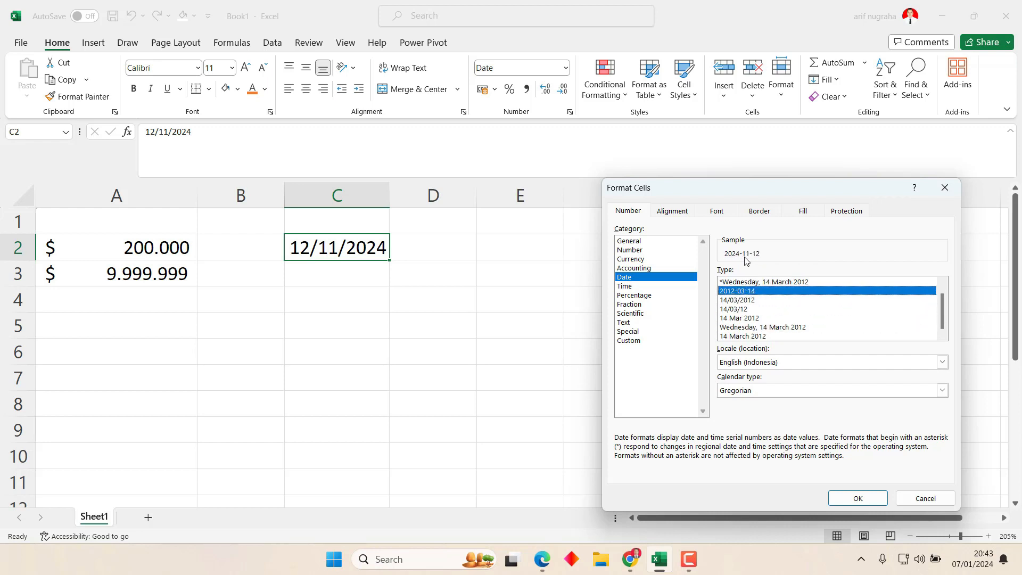
key(Up)
Try the English (Indonesia) locale with a year-month-day date type.
click(822, 363)
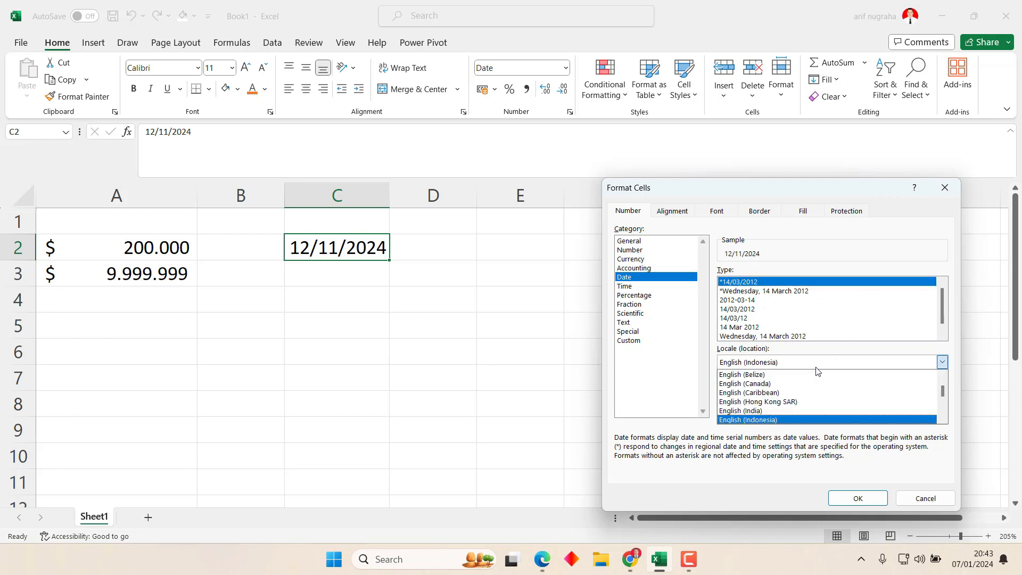
scroll(817, 383, down, 1)
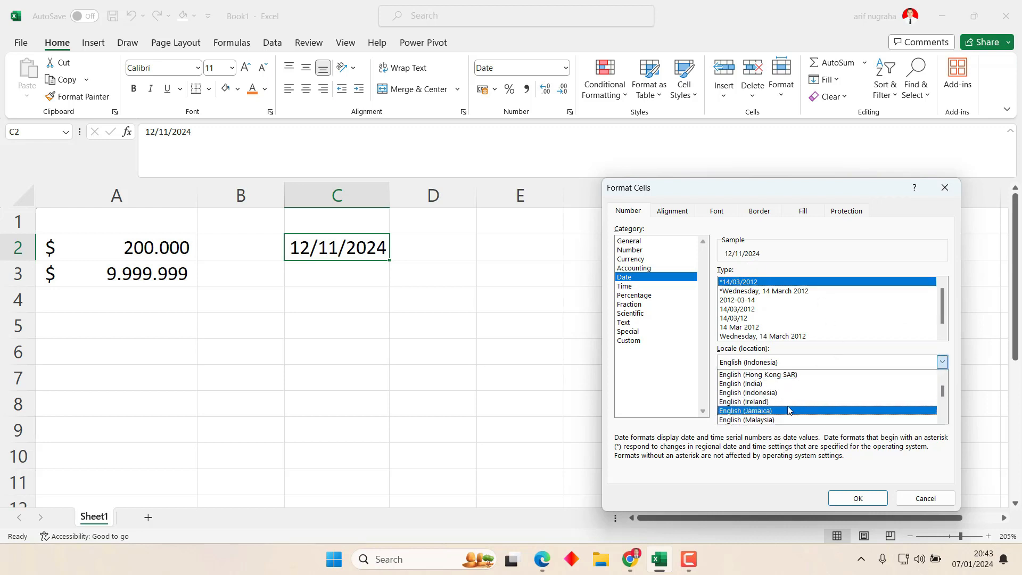
click(773, 379)
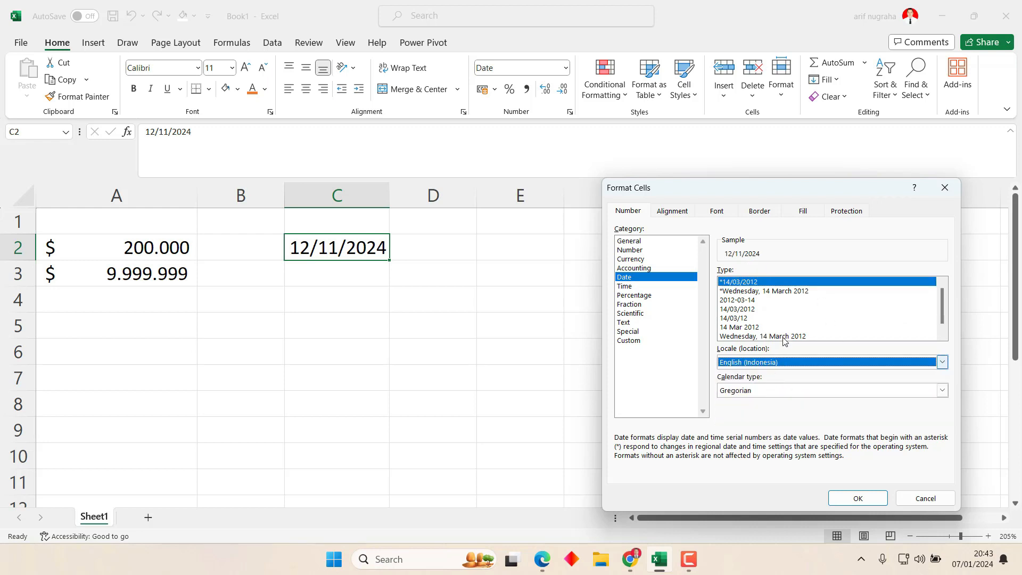
click(748, 300)
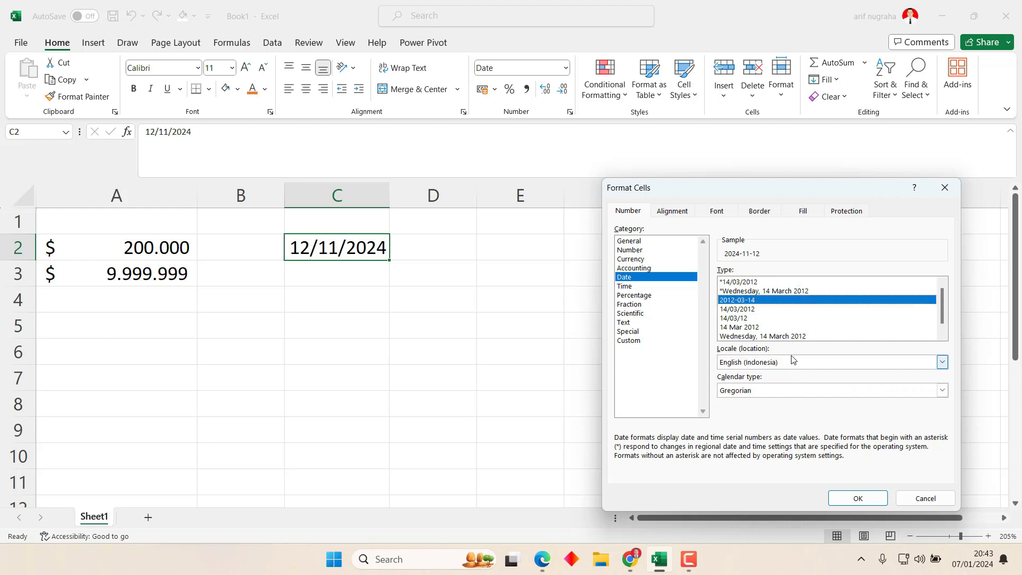
Set the locale to Indonesian with the long date type, showing 12 November 2024.
click(799, 363)
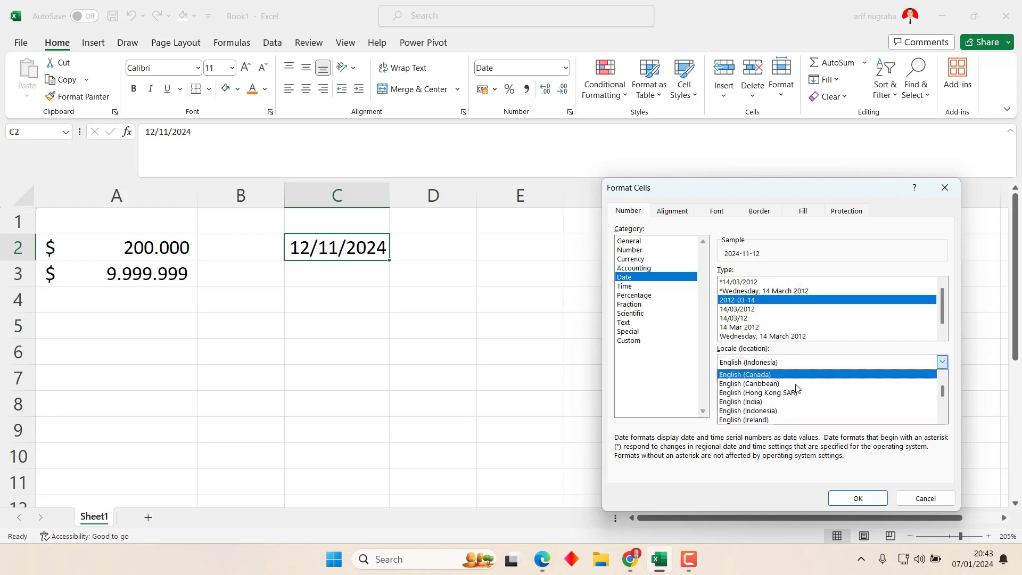
scroll(796, 388, down, 5)
scroll(795, 388, down, 12)
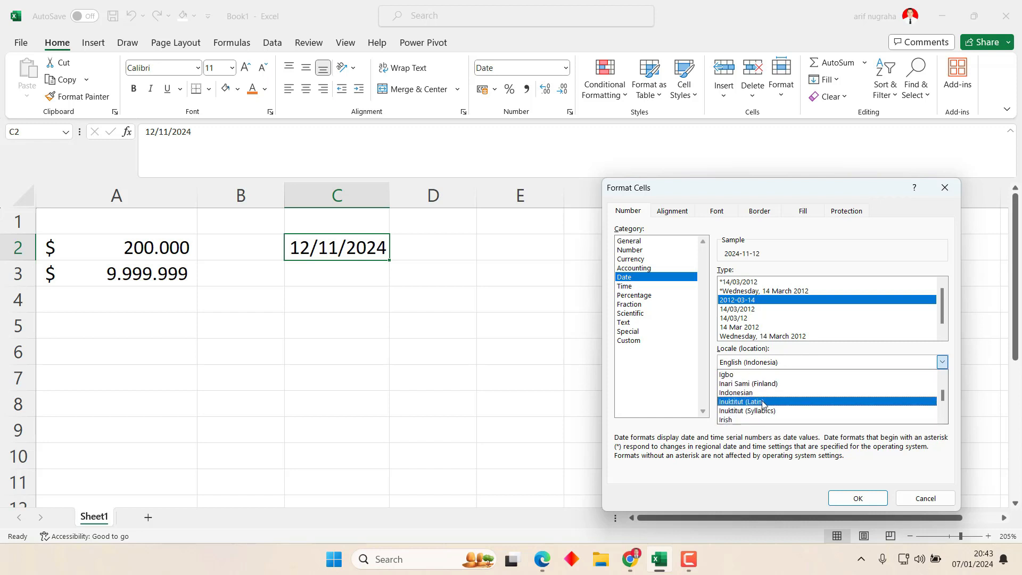
click(774, 384)
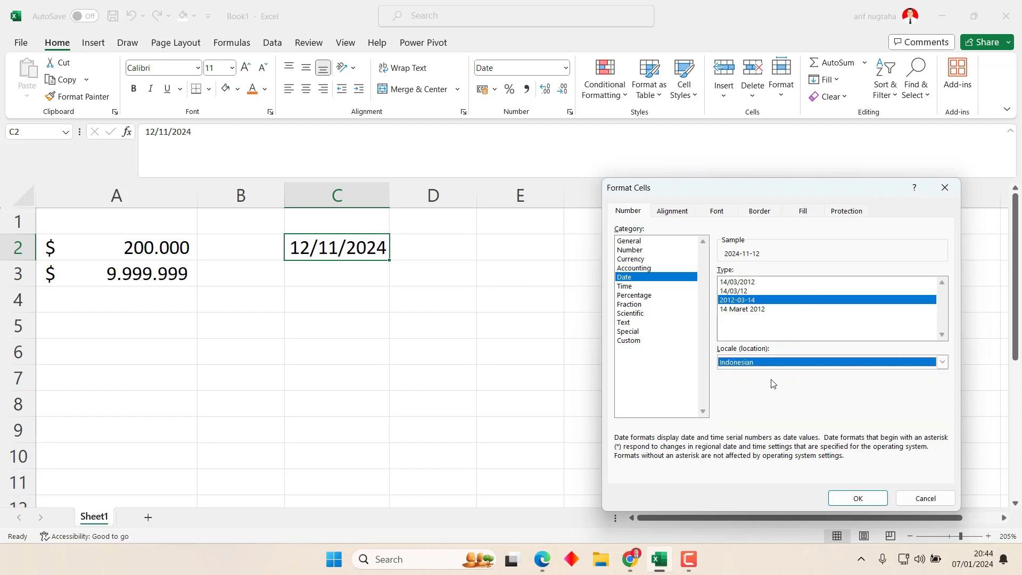
click(751, 310)
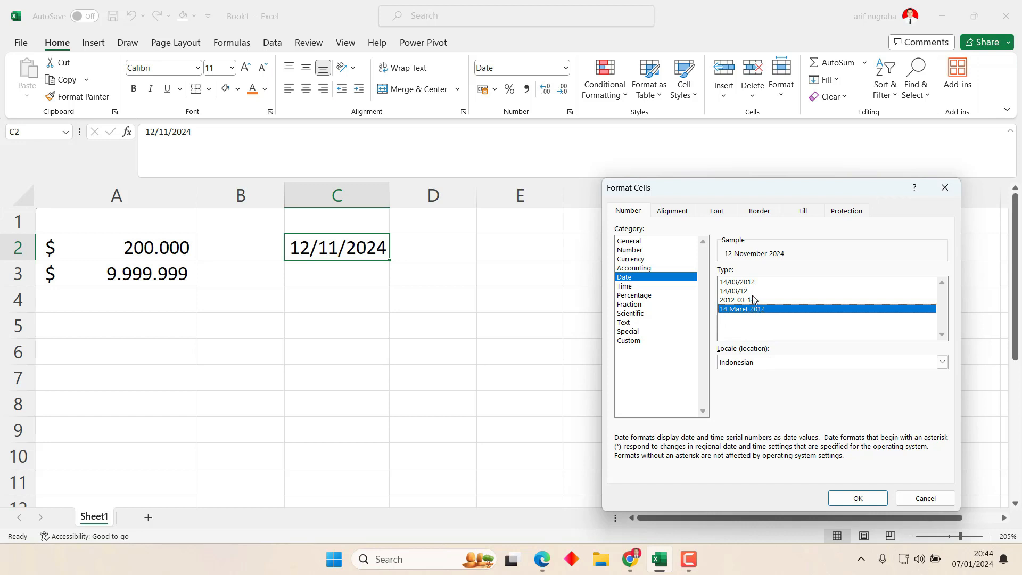
click(744, 282)
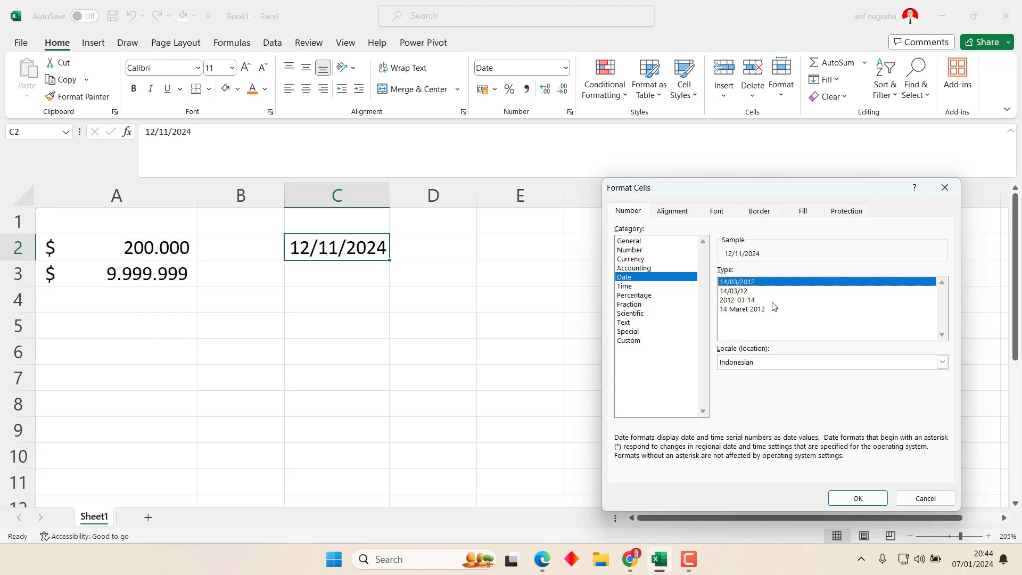
click(852, 498)
click(741, 308)
click(857, 498)
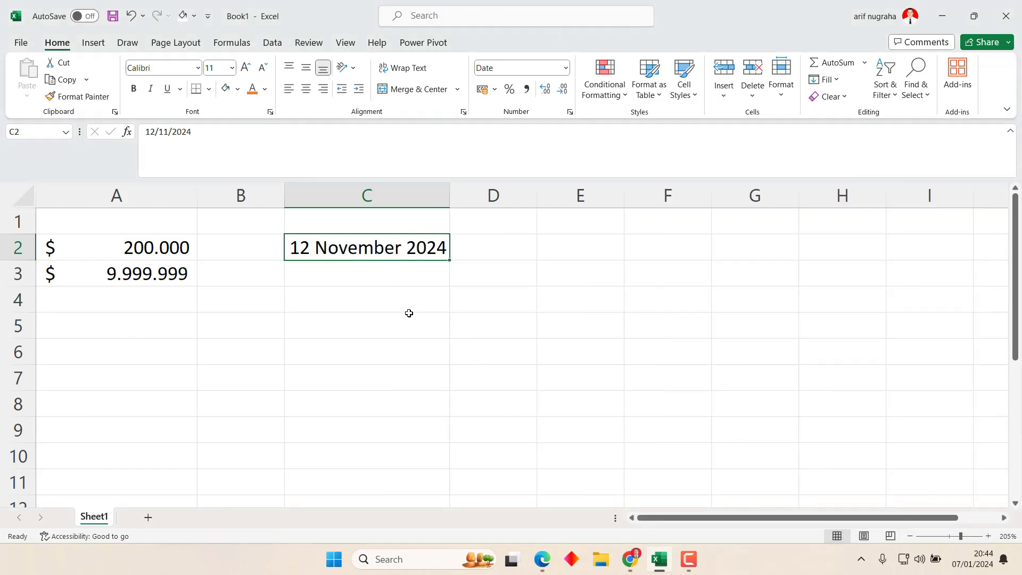
Check the stored value of the C2 date without changing it.
click(366, 270)
click(374, 247)
click(207, 133)
click(347, 281)
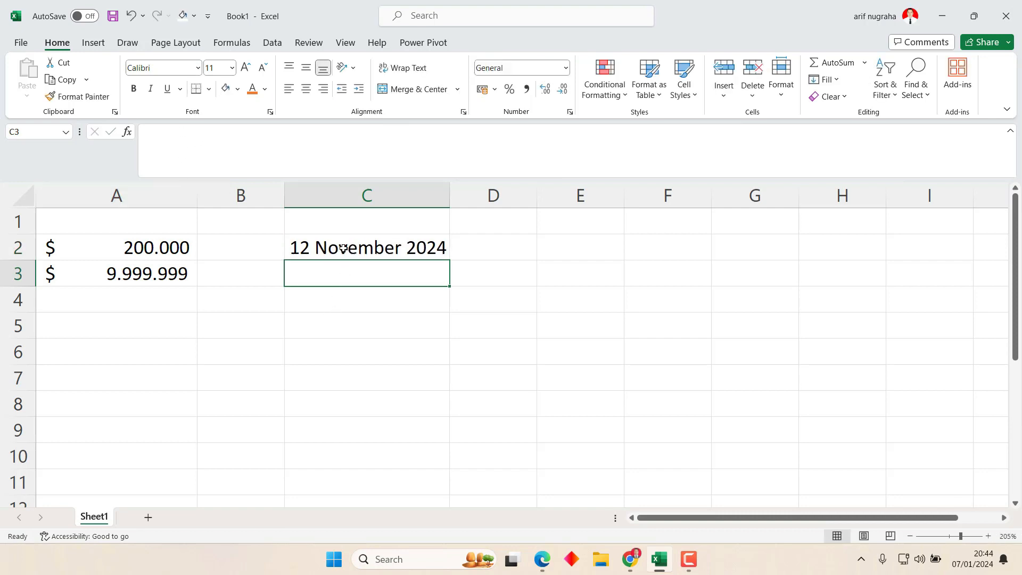
click(375, 241)
click(353, 269)
Enter 11/1/2024, 1/02/2021 and 02/10/2023 into C5, C6 and C7.
click(392, 325)
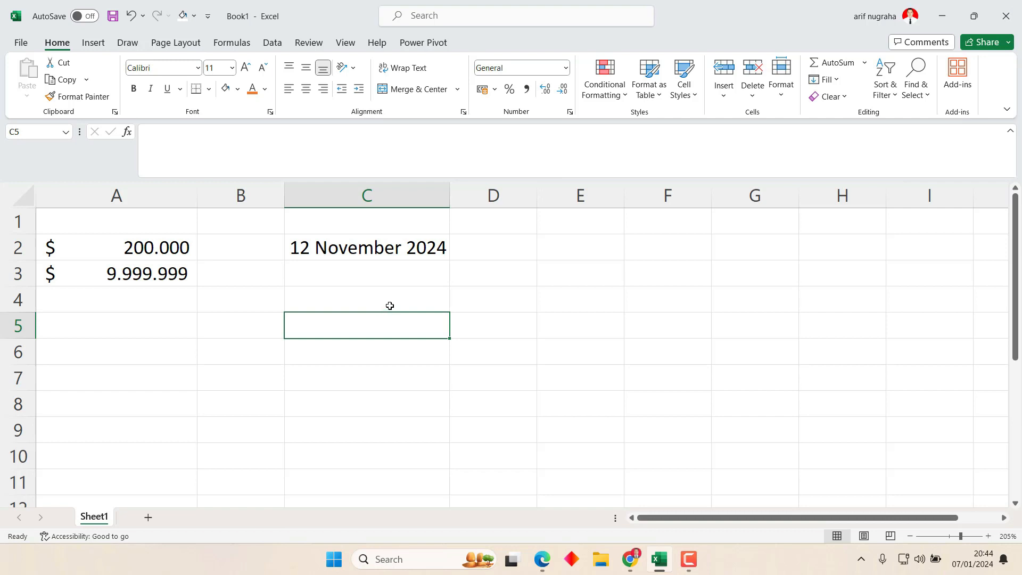
text(11)
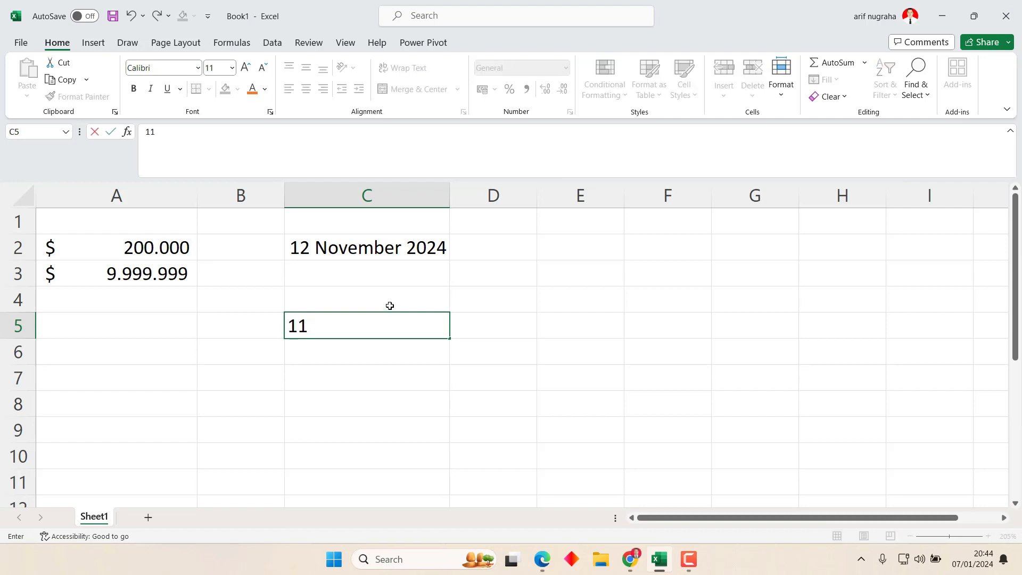
text(/1/2020)
key(BackSpace)
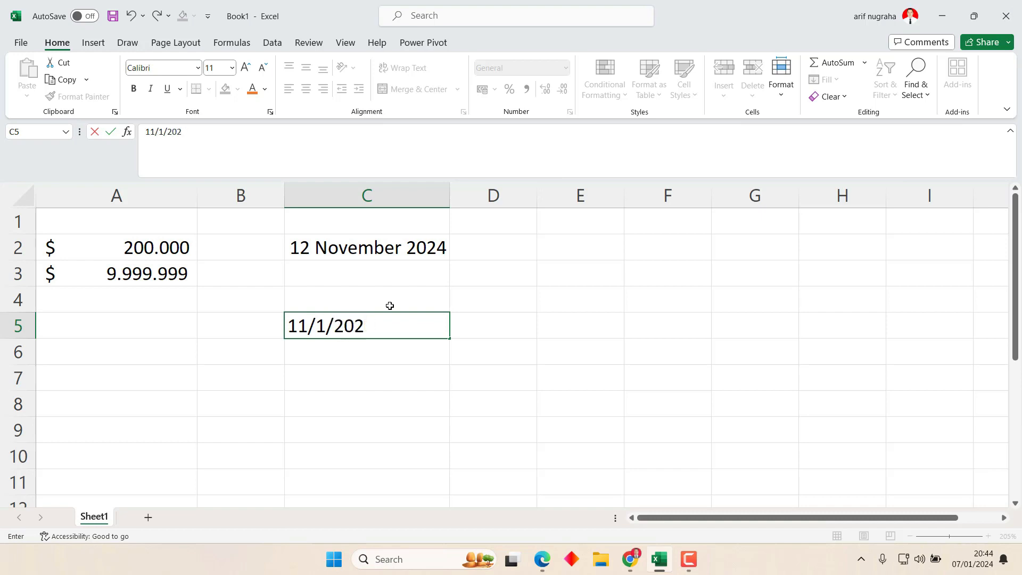
text(4)
key(Return)
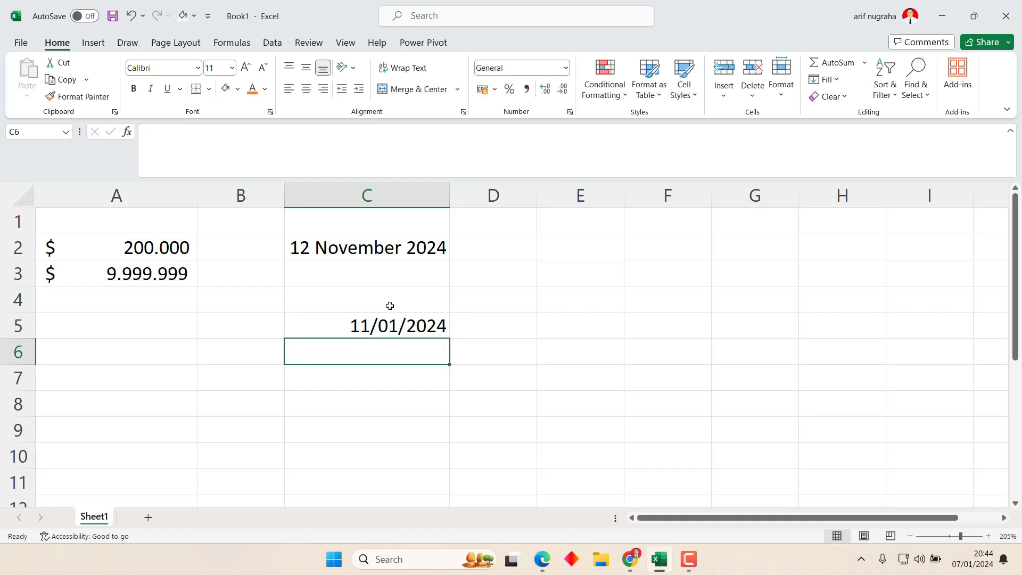
text(1)
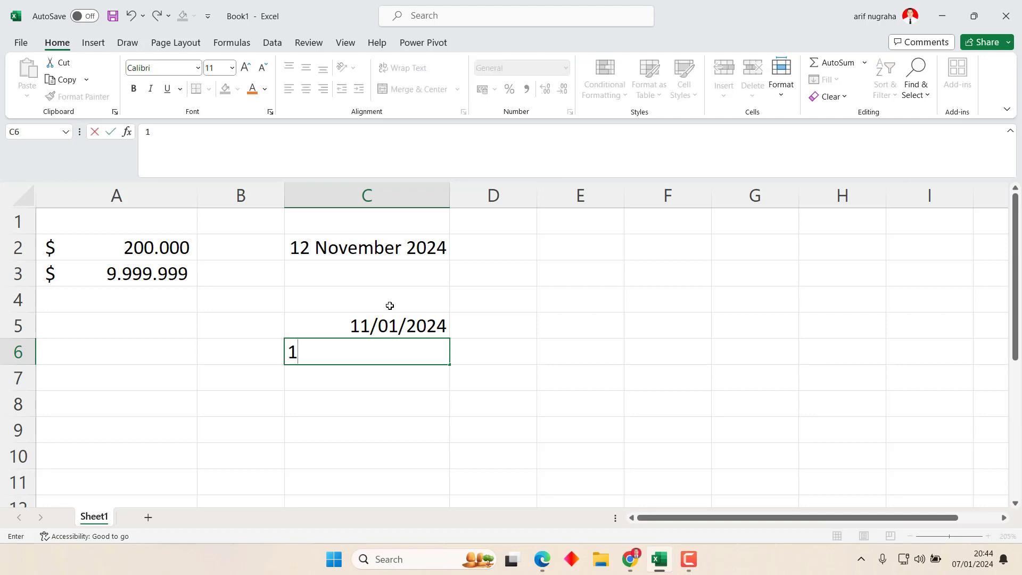
text(/0)
text(2)
text(/20)
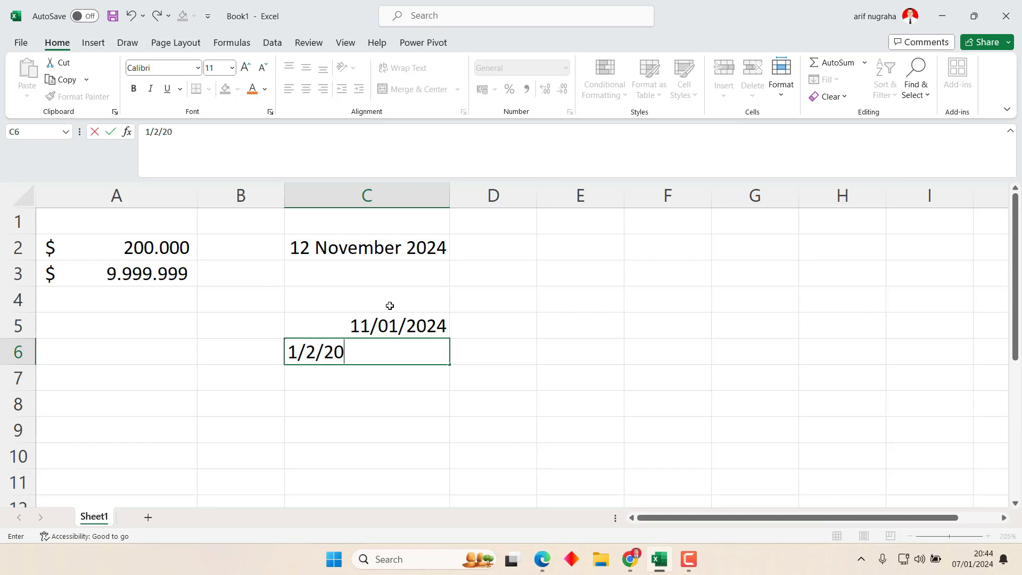
text(21)
key(Return)
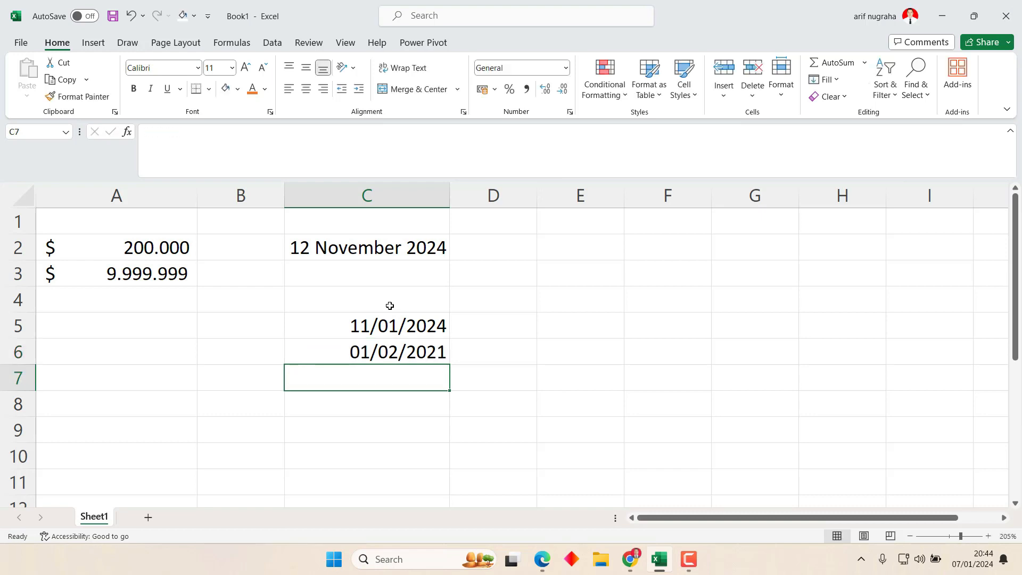
text(0)
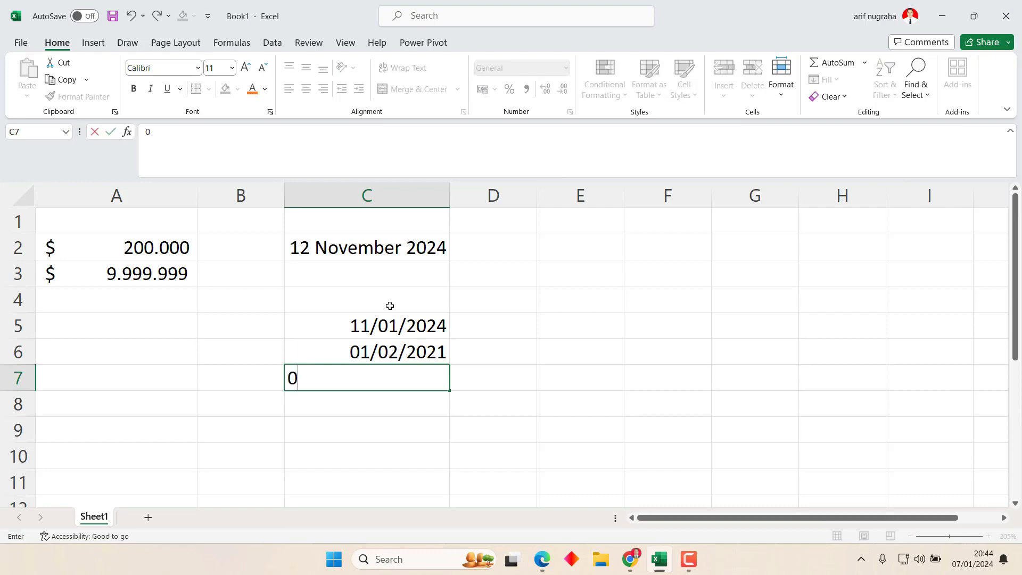
text(2/10/2023)
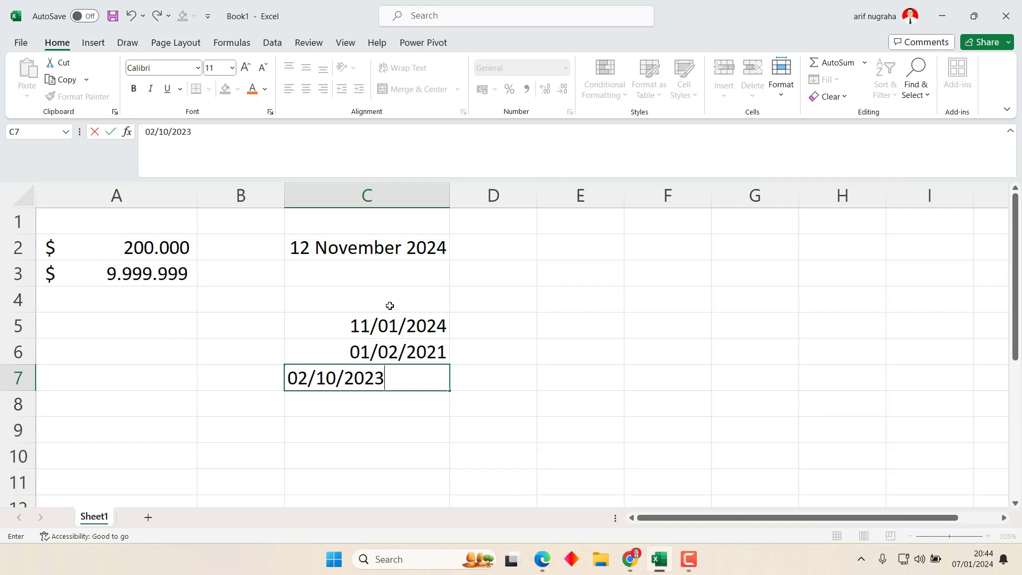
key(Return)
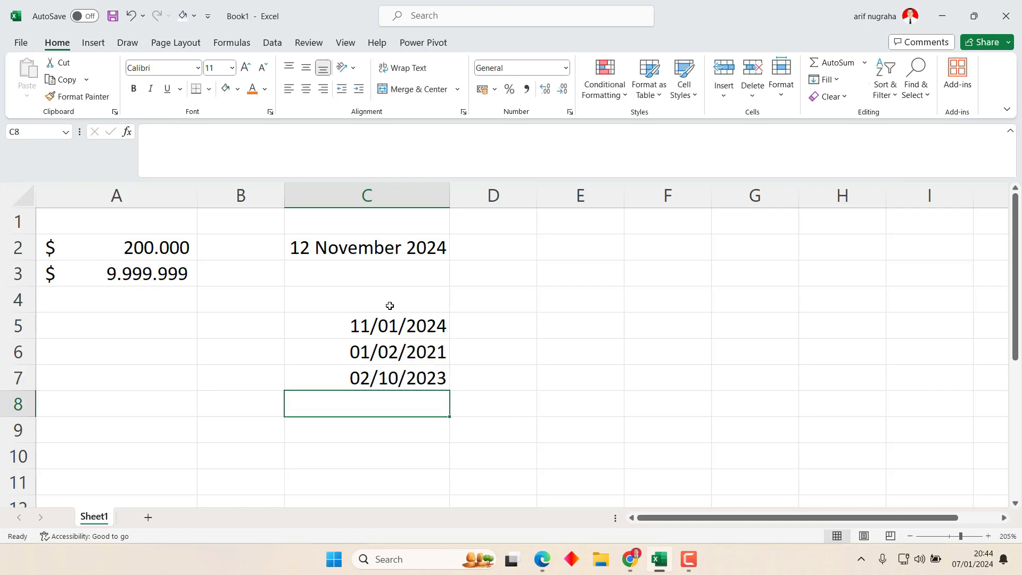
key(Up)
key(Up)
key(Up)
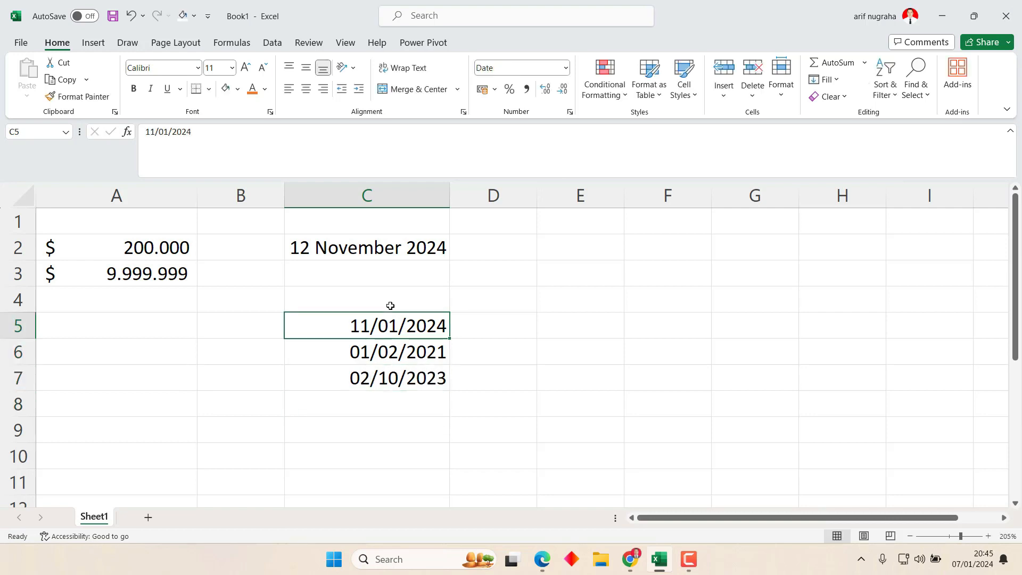
Format C5:C7 with the Indonesian locale's long date type, e.g. 11 Januari 2024.
drag(426, 327, 425, 378)
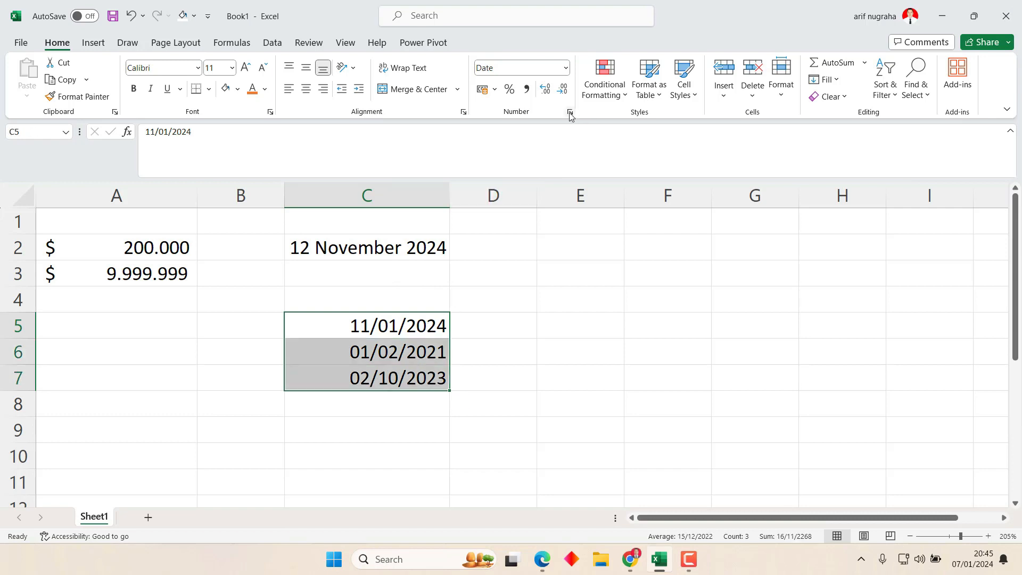
click(569, 112)
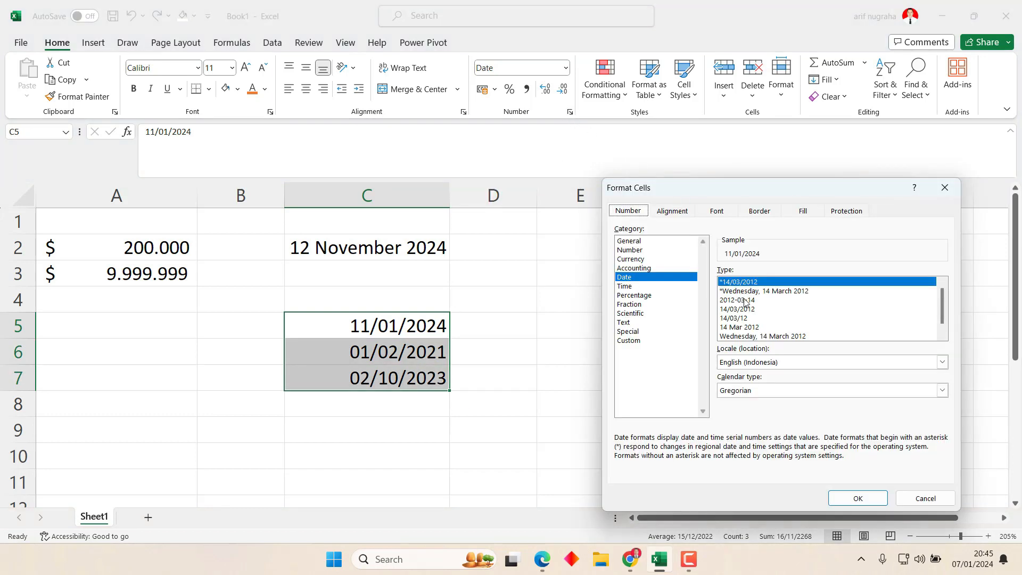
click(781, 366)
scroll(775, 405, down, 2)
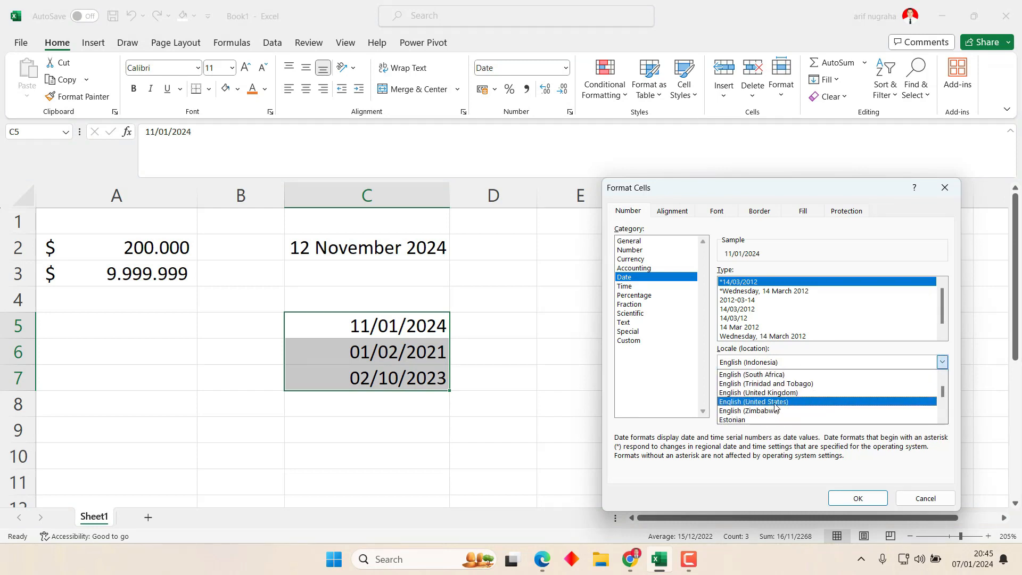
scroll(776, 406, down, 8)
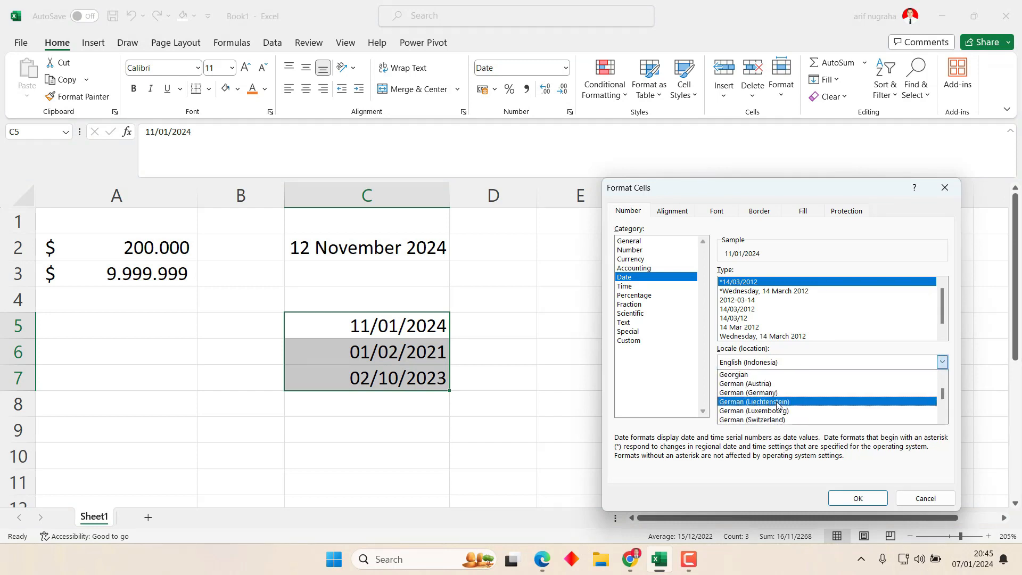
scroll(776, 404, down, 5)
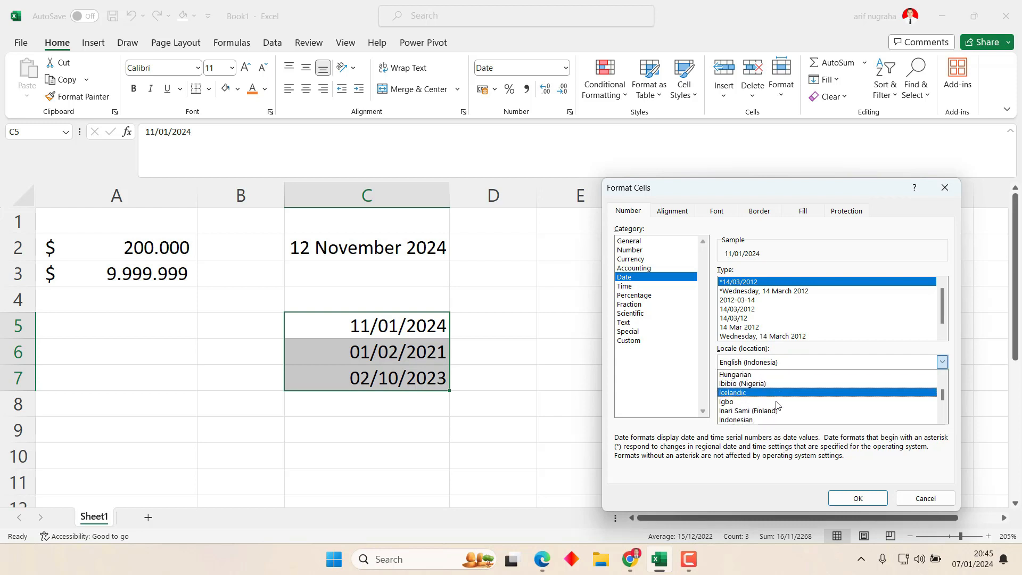
scroll(766, 407, down, 1)
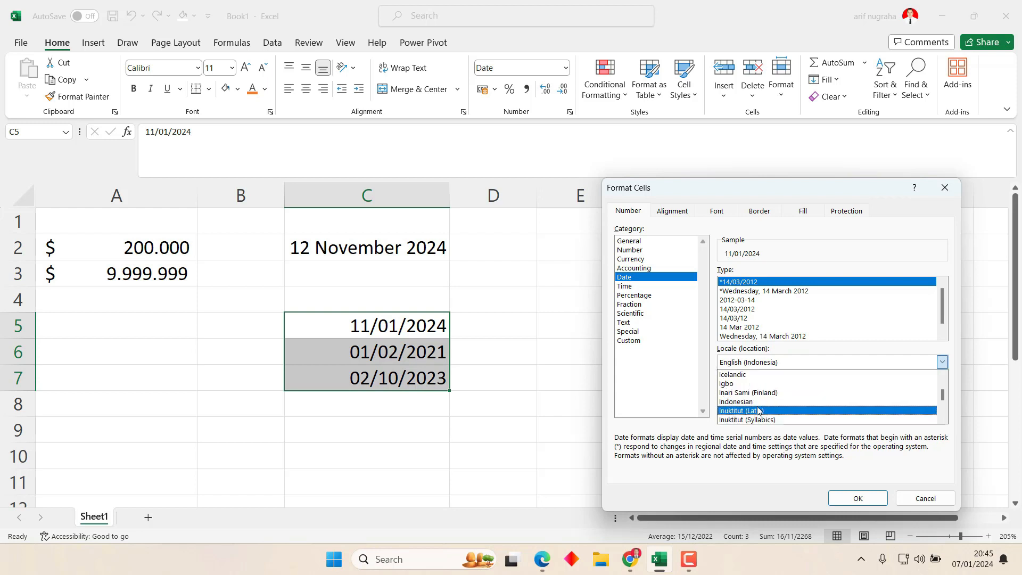
click(759, 402)
click(738, 311)
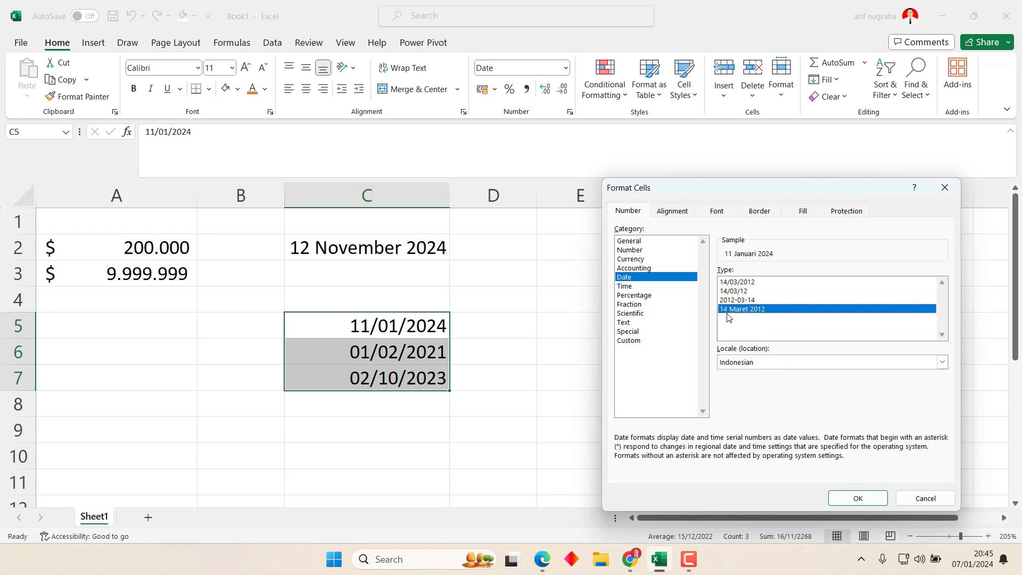
click(856, 499)
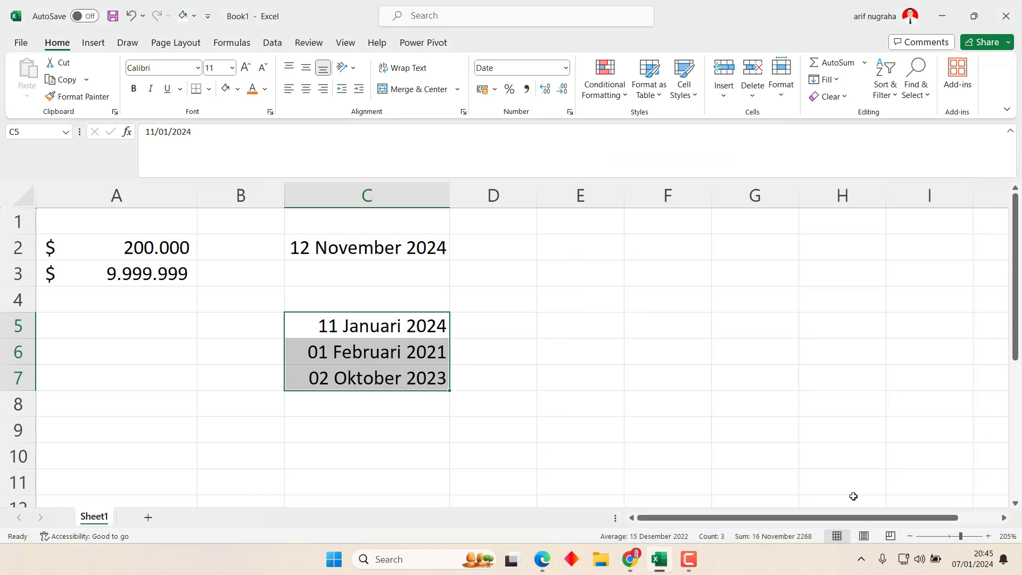
Step through the formatted dates in column C to check their values.
click(396, 293)
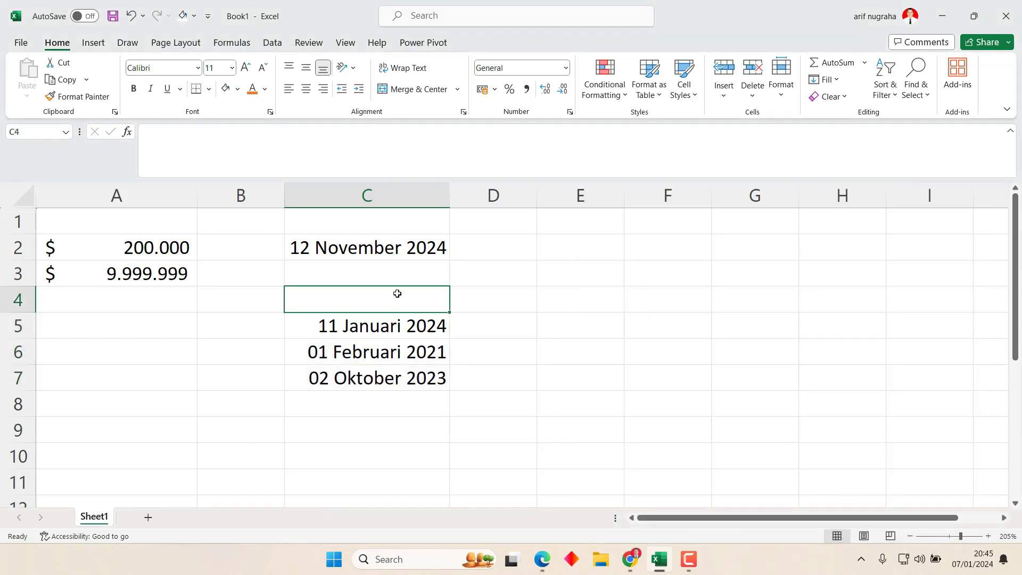
key(Down)
key(Down)
key(Up)
key(Up)
key(Down)
key(Up)
key(Up)
key(Up)
key(Up)
key(Down)
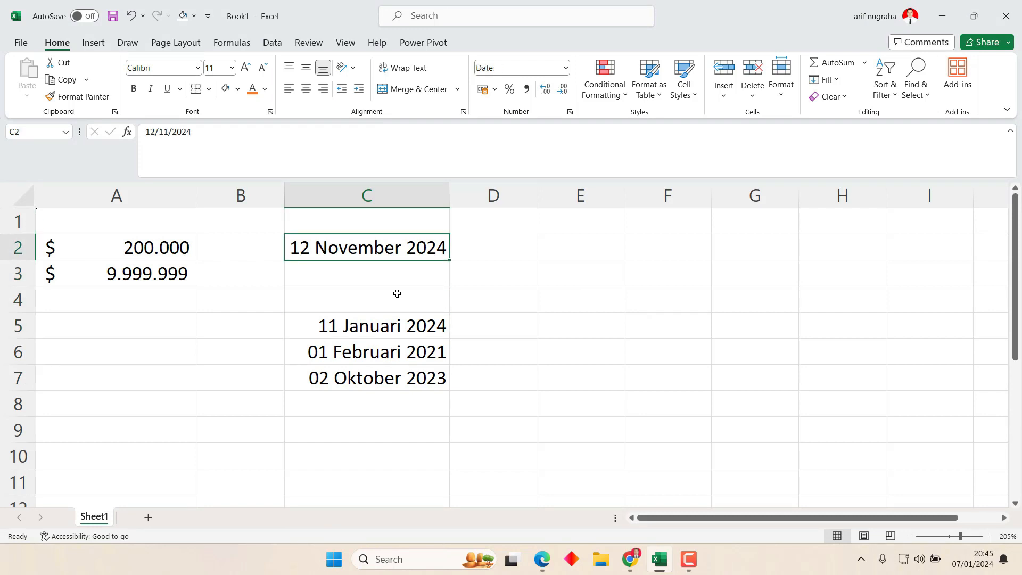
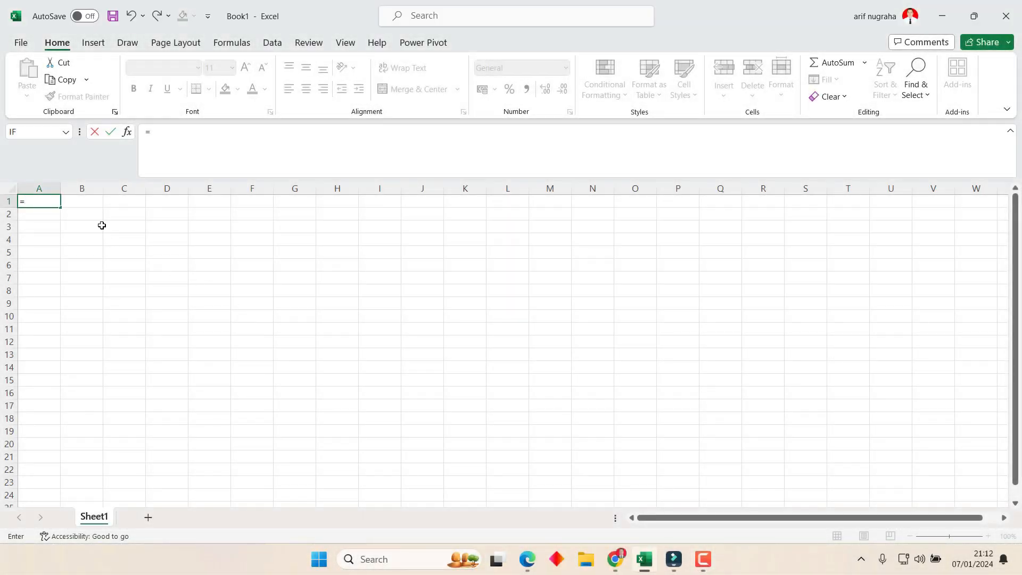
Clear the stray equals sign from A1 and go to cell A2.
key(BackSpace)
key(Down)
key(Right)
key(Up)
key(Left)
key(Down)
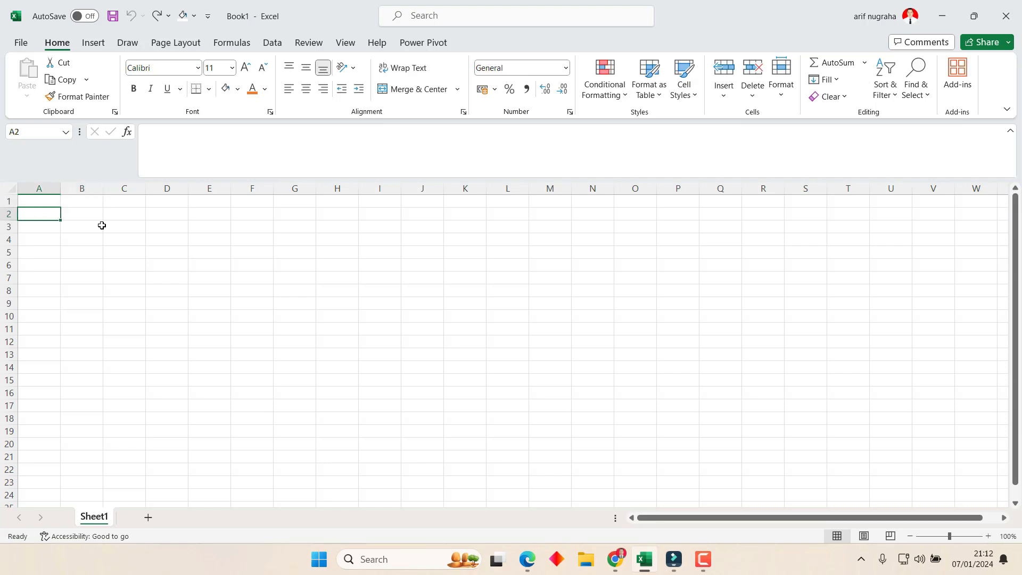
Enter the headers No, Nama, Tanggal Lahir, Kelas and Alamat across A2:E2.
text(No)
key(Tab)
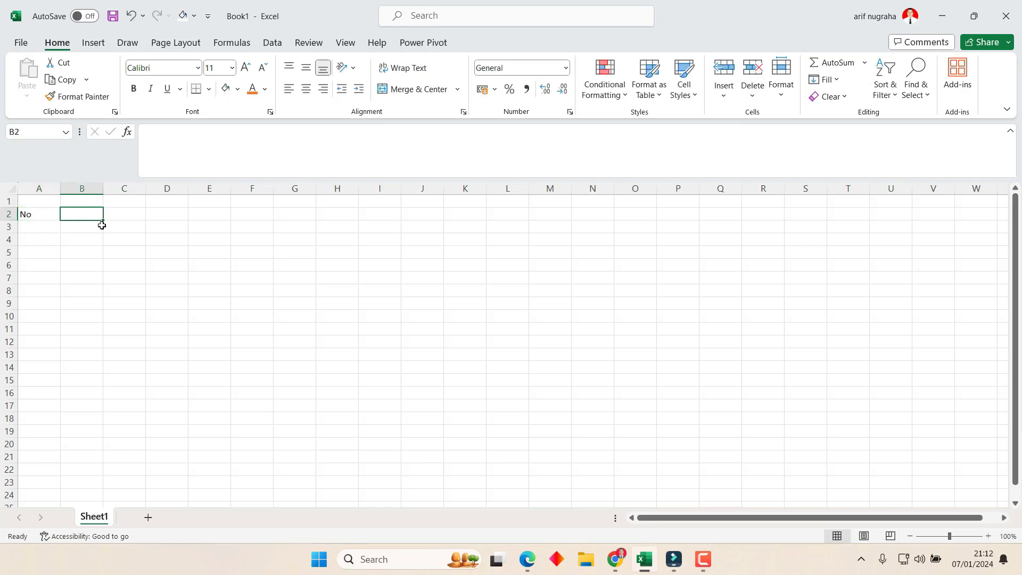
text(Nama)
key(Tab)
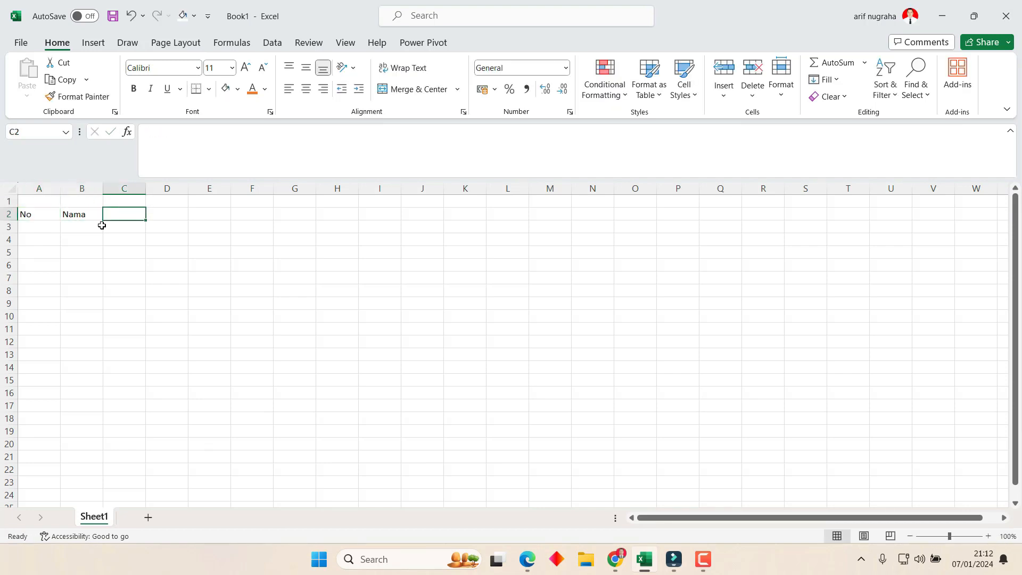
text(Tang)
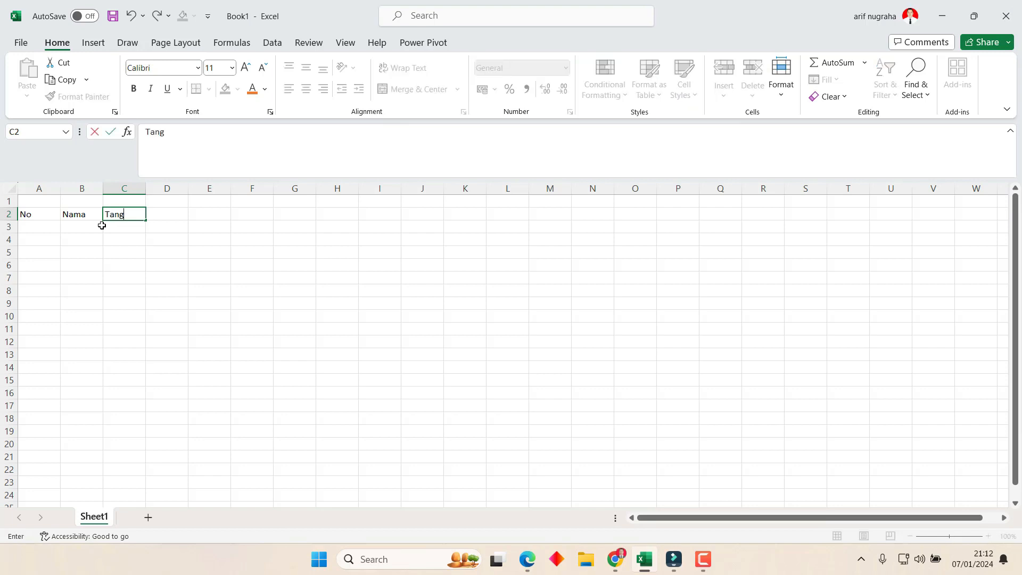
text(gal Lahir)
key(Tab)
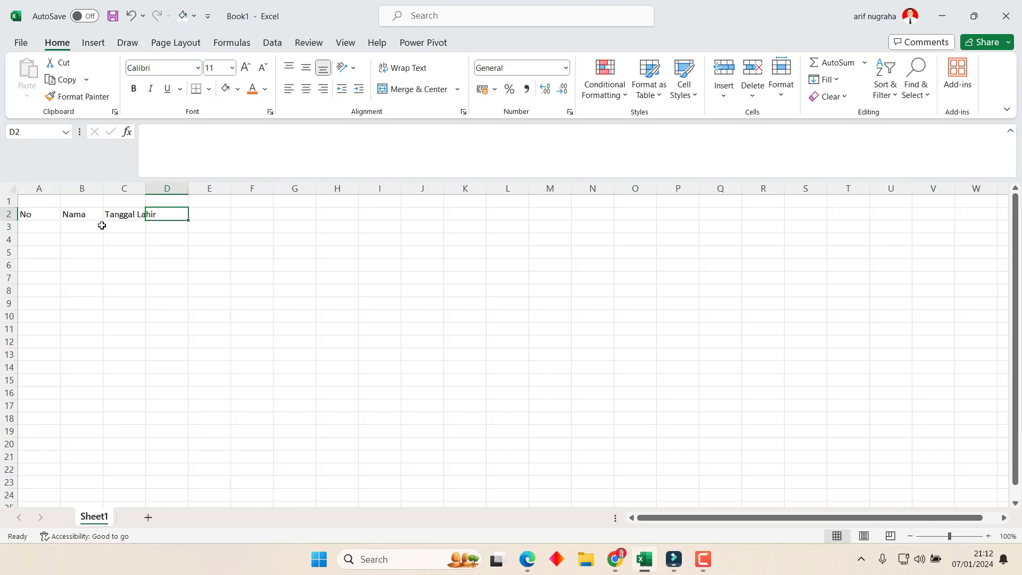
text(Kelas)
key(Tab)
text(AL)
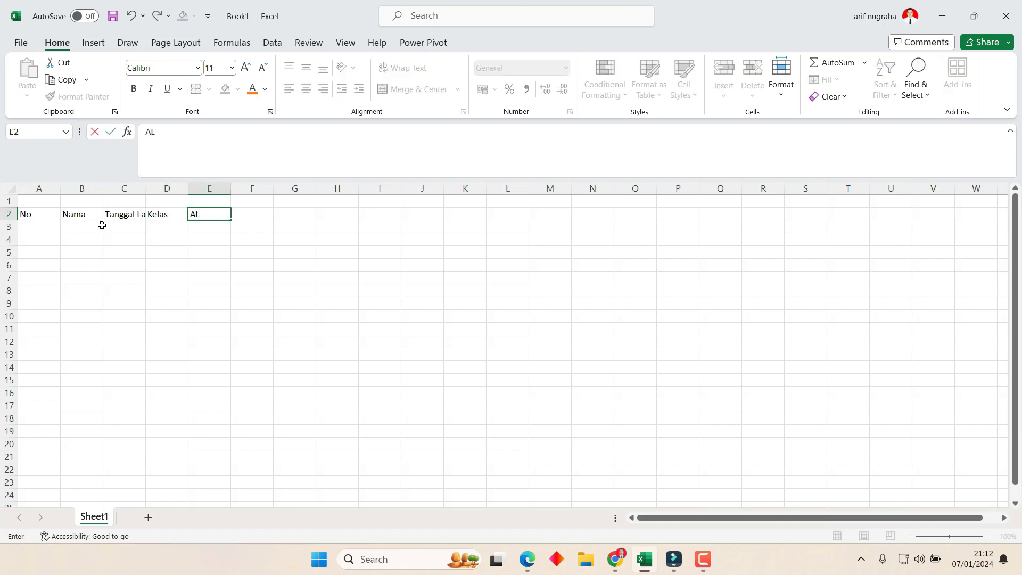
key(BackSpace)
key(BackSpace)
text(lamat)
key(Return)
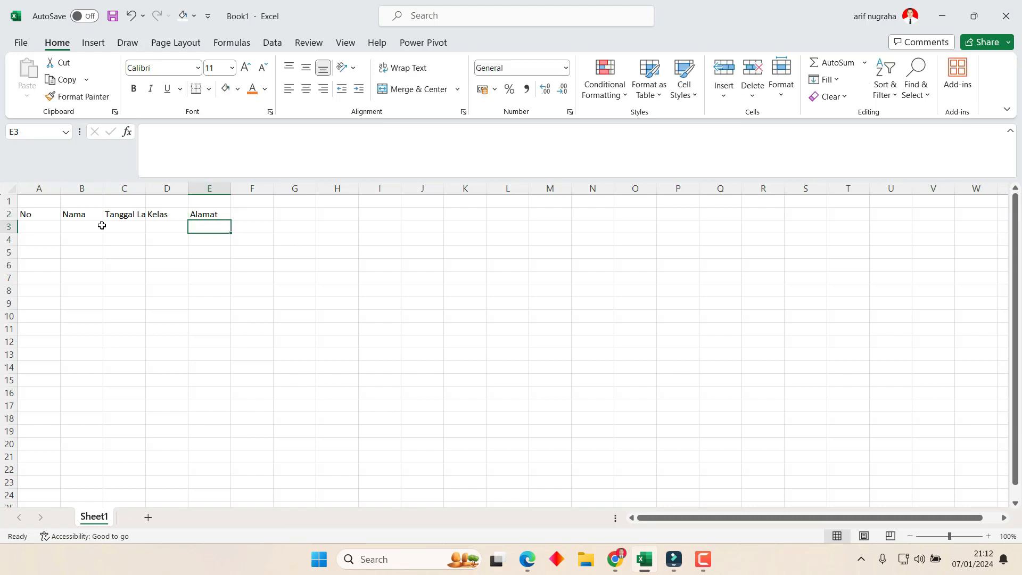
Move back along the header row to cell A2.
key(Up)
key(Left)
key(Left)
key(Left)
key(Left)
key(Up)
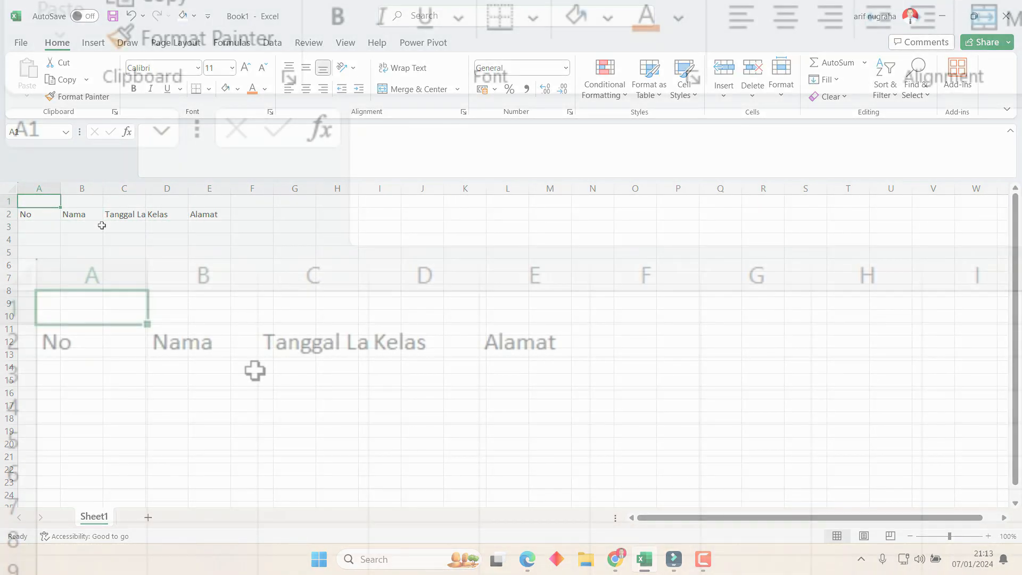
key(Down)
key(Up)
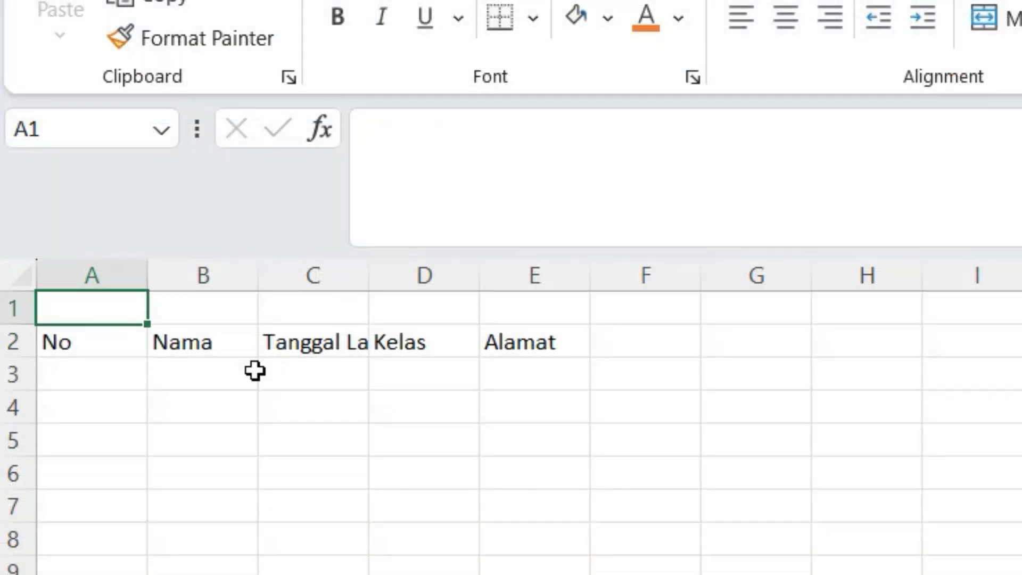
key(Down)
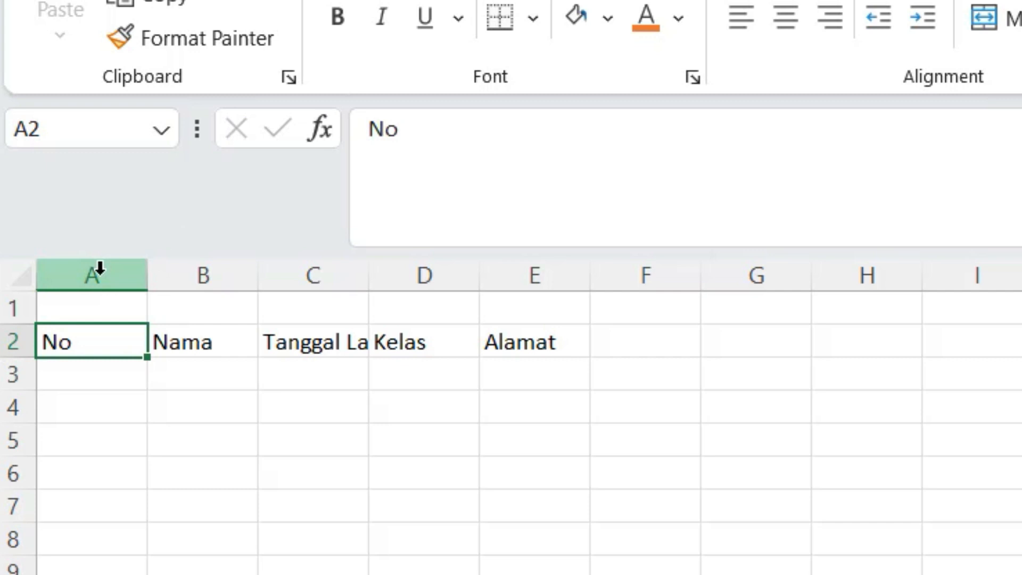
Select the header cells A2:E2 and drag them up into A1:E1.
click(220, 269)
click(16, 341)
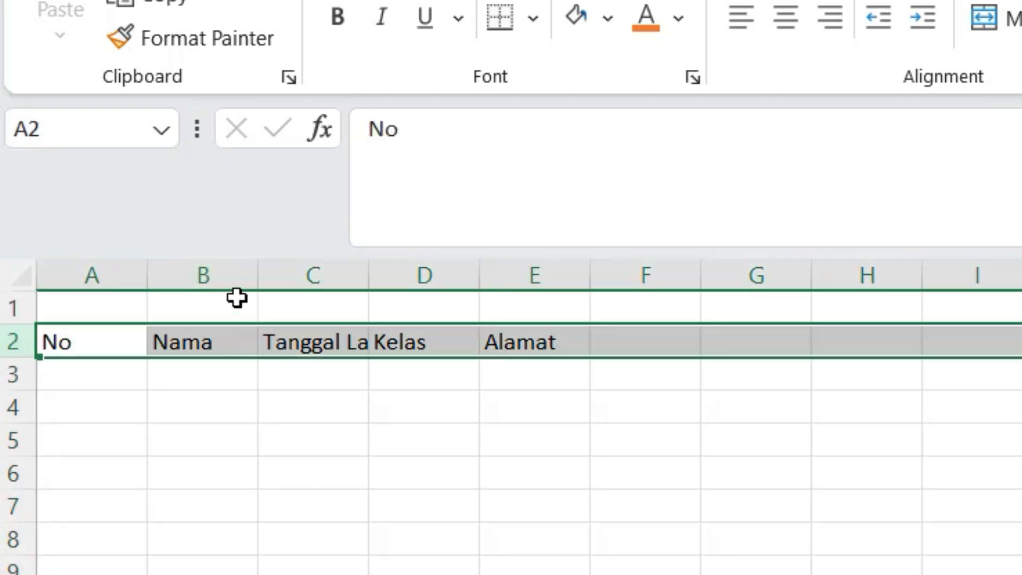
click(312, 338)
click(408, 340)
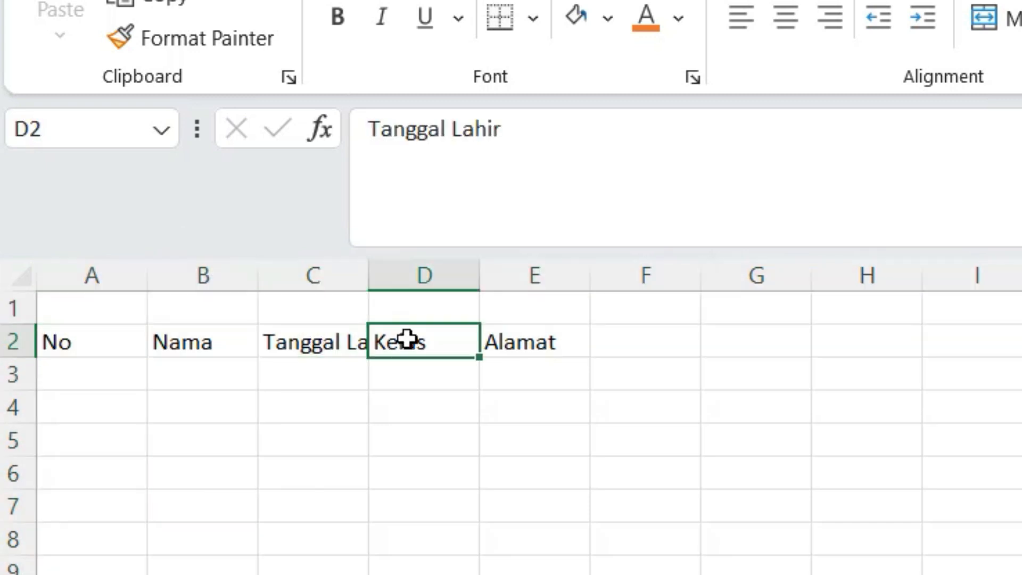
click(526, 344)
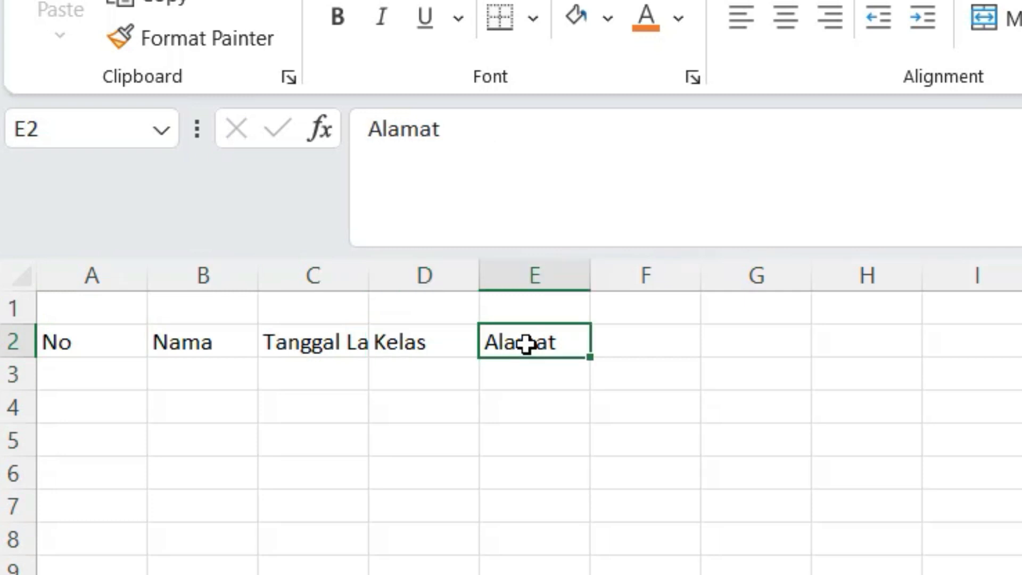
click(124, 340)
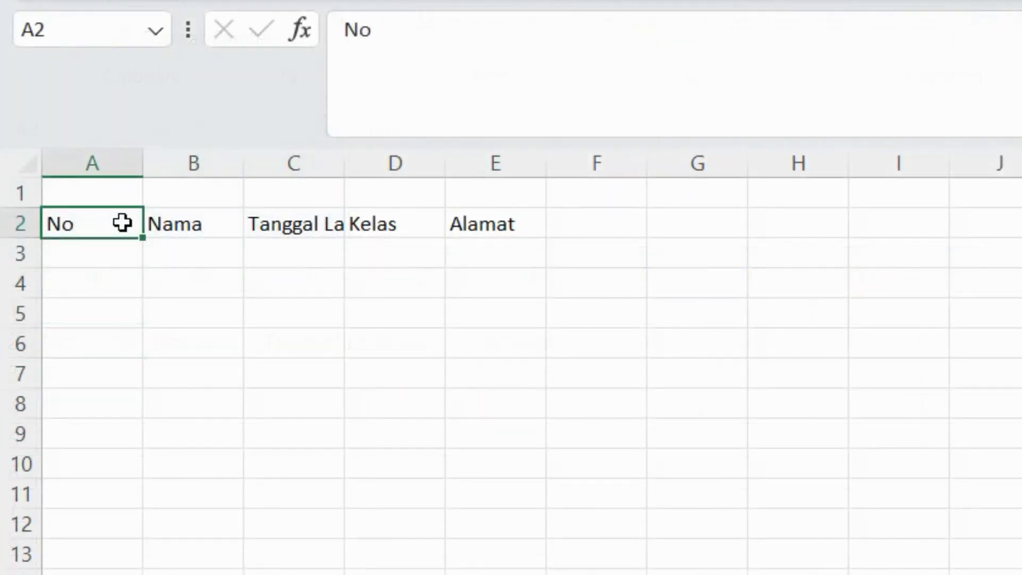
drag(122, 222, 548, 214)
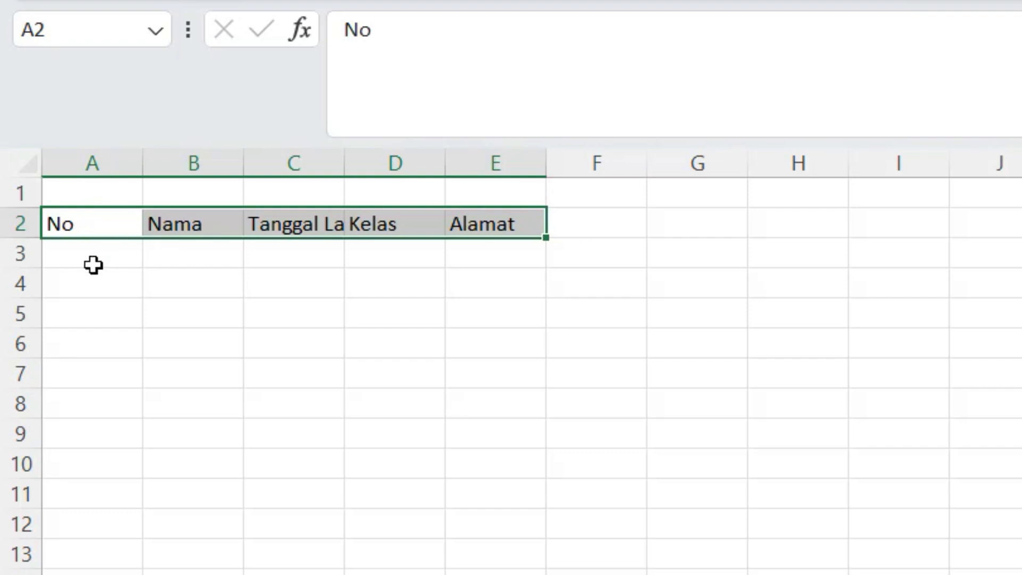
click(90, 285)
drag(96, 229, 499, 187)
click(450, 310)
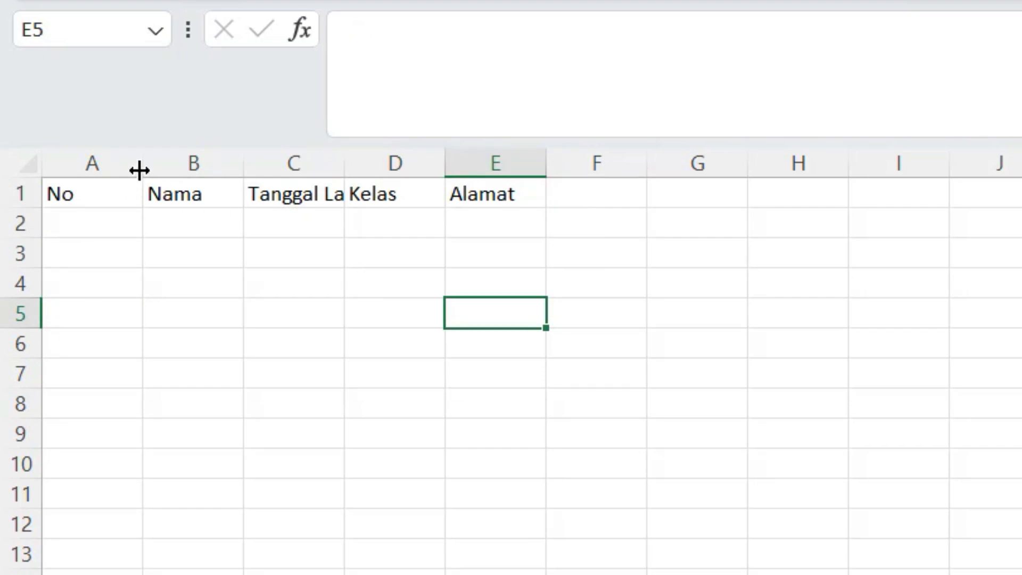
Narrow column A for No and widen columns B to E so Nama through Alamat fit.
drag(140, 171, 87, 170)
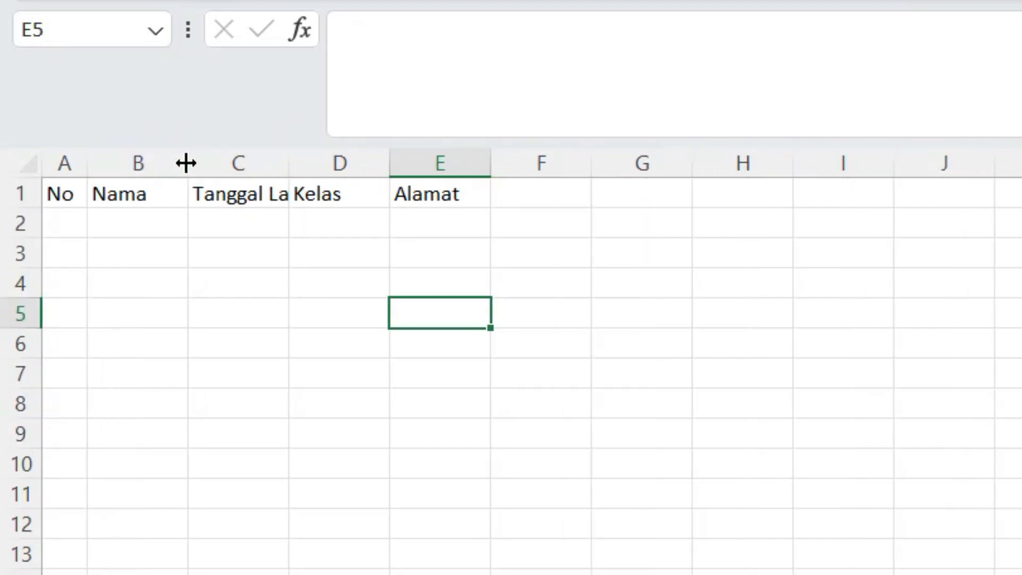
drag(188, 170, 287, 167)
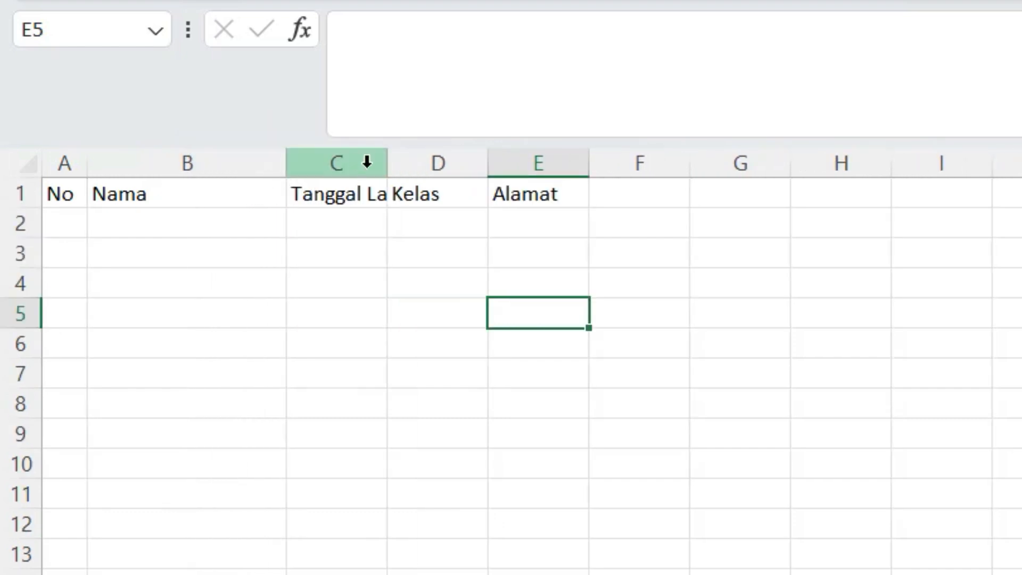
drag(388, 162, 477, 164)
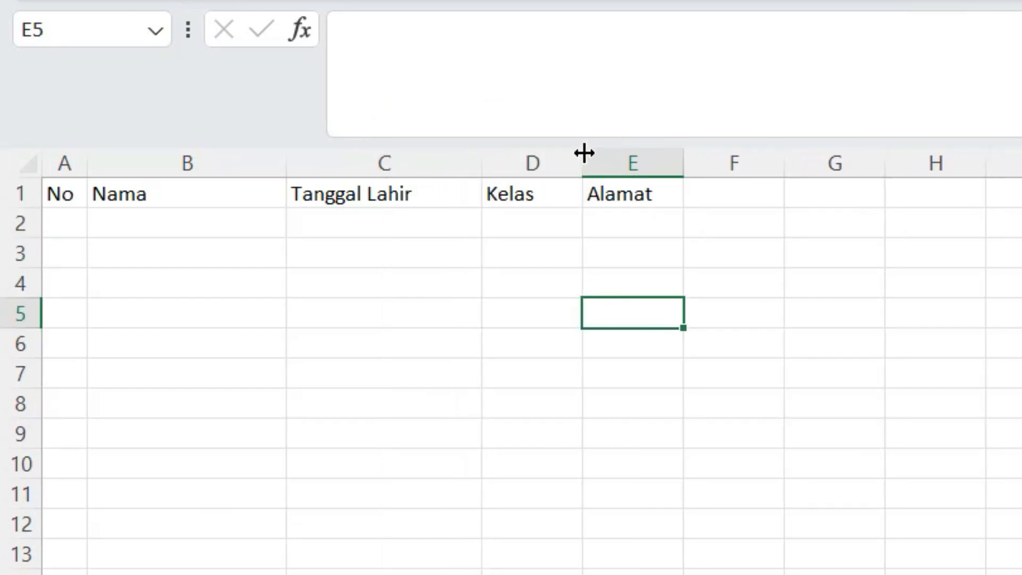
drag(584, 153, 610, 154)
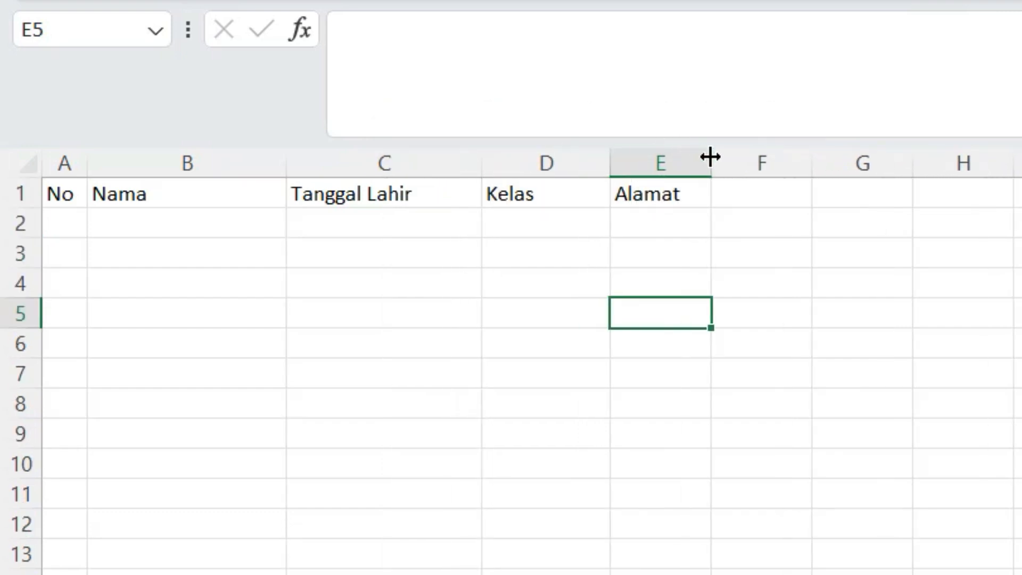
drag(712, 155, 909, 158)
drag(69, 194, 764, 173)
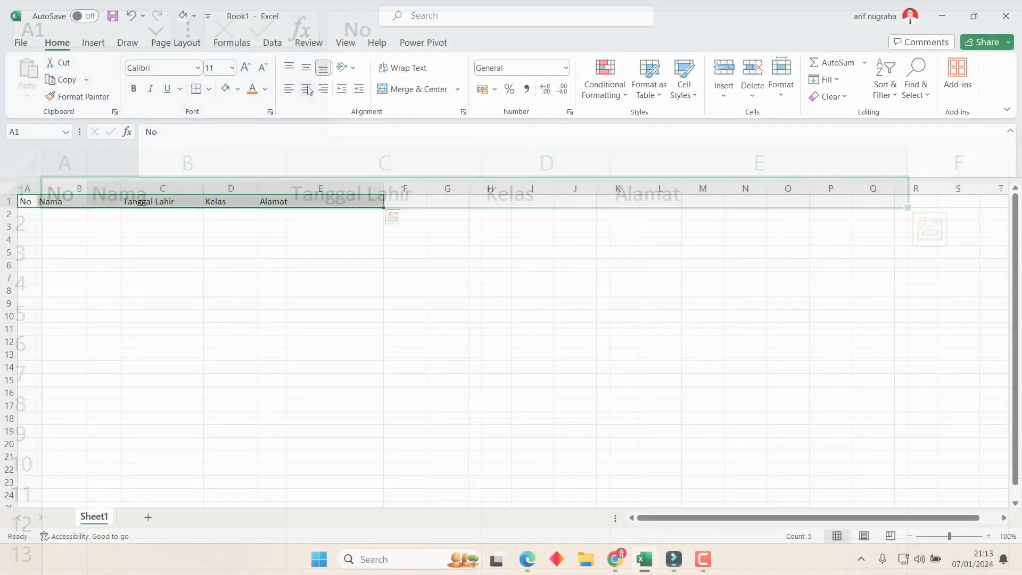
Center the headers in A1:E1 and enter 1 and 2 in A2 and A3.
click(308, 90)
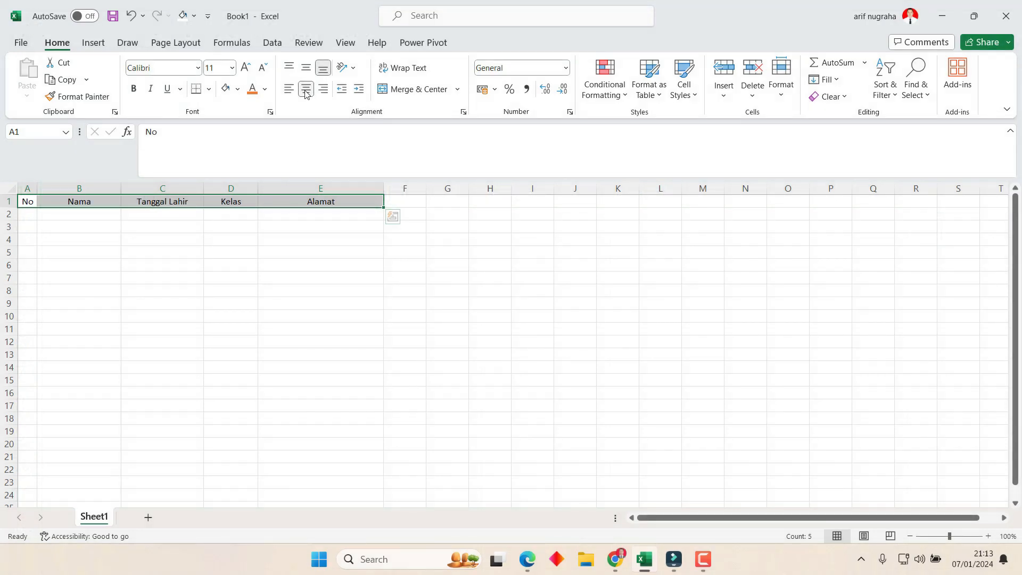
click(207, 239)
click(27, 216)
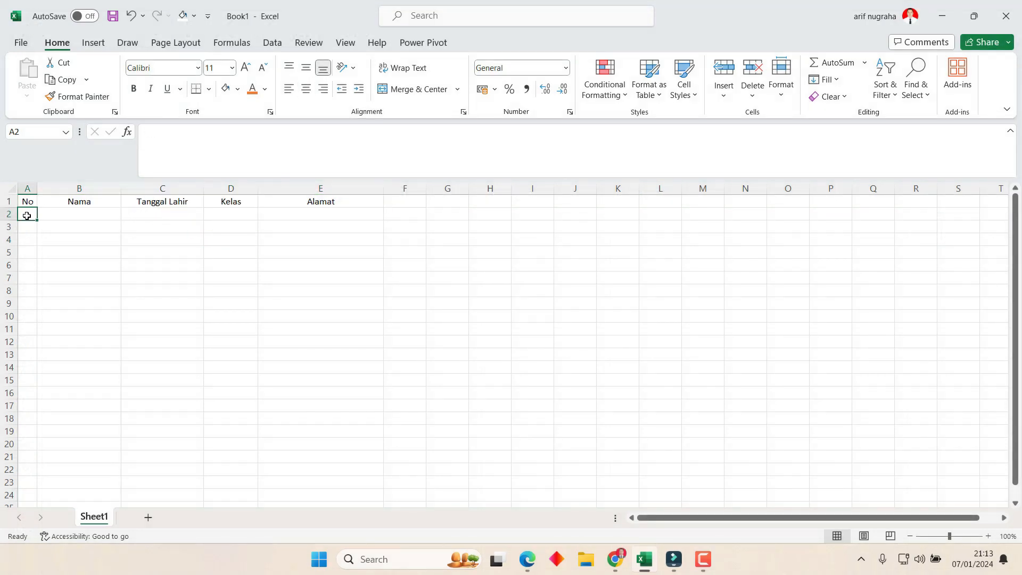
key(End)
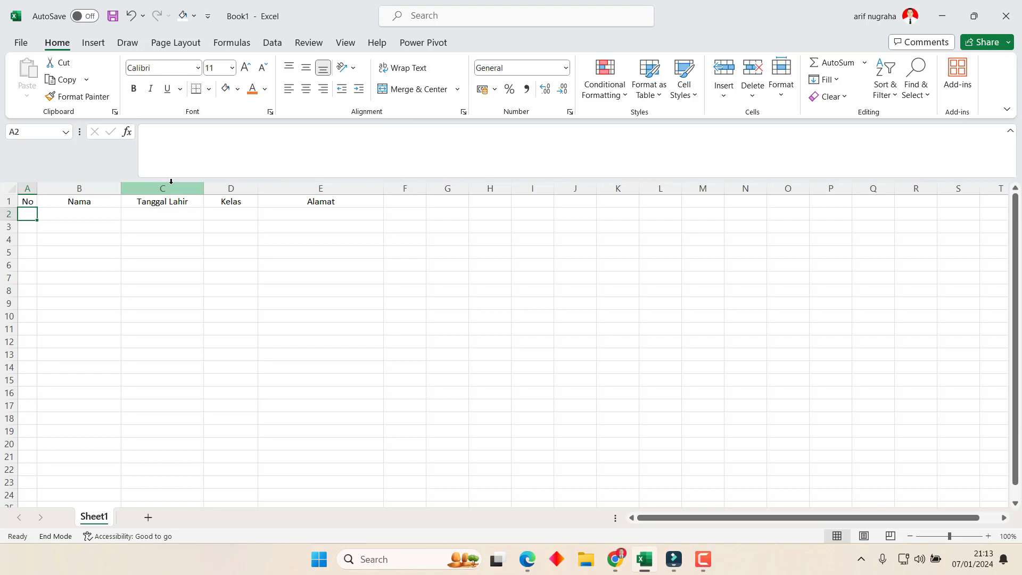
text(1)
key(Return)
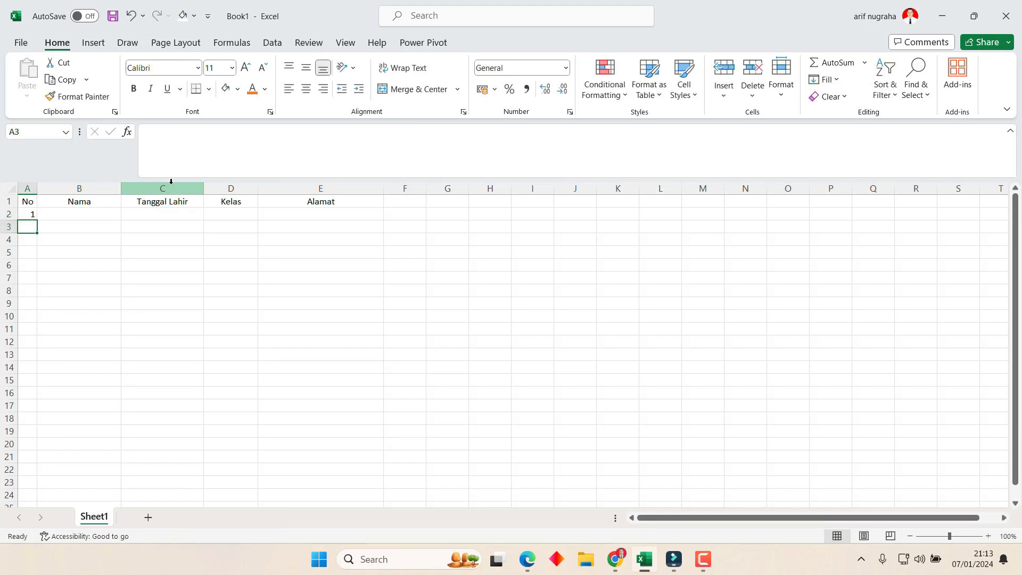
text(2)
key(Tab)
Enter the first three students' names in B2, B3 and B4.
key(Up)
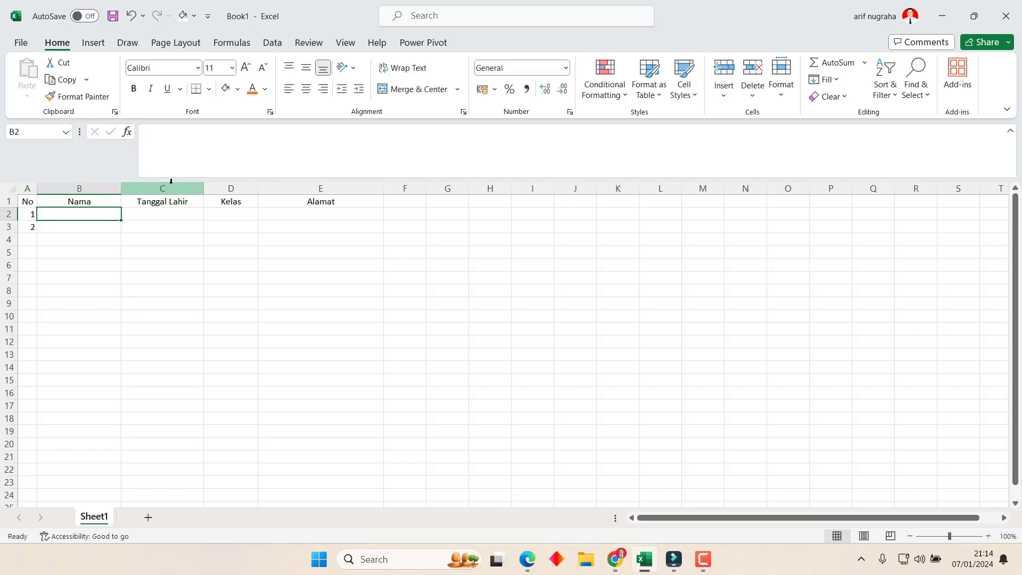
text(Ase)
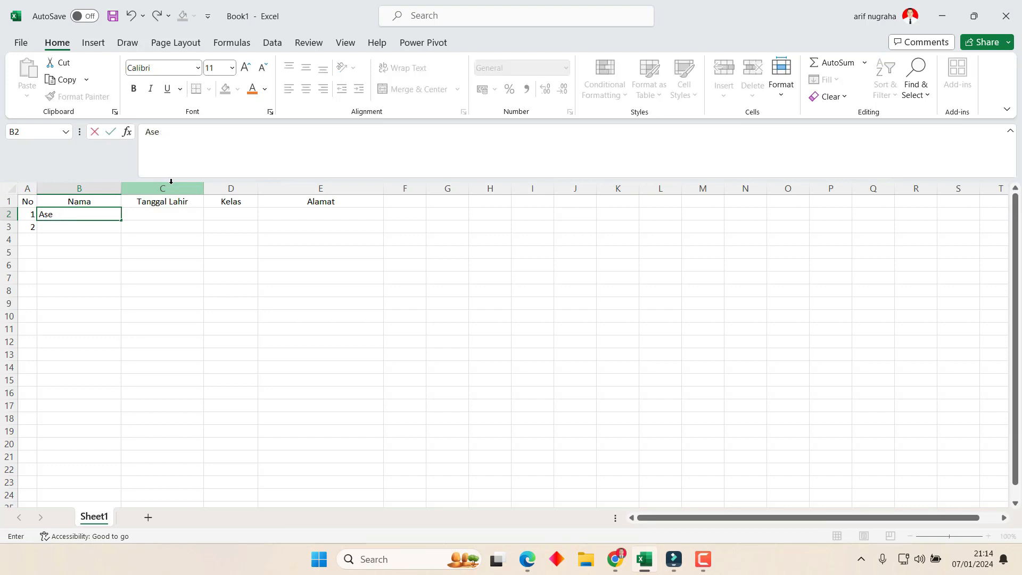
text(p)
key(Return)
text(Agus)
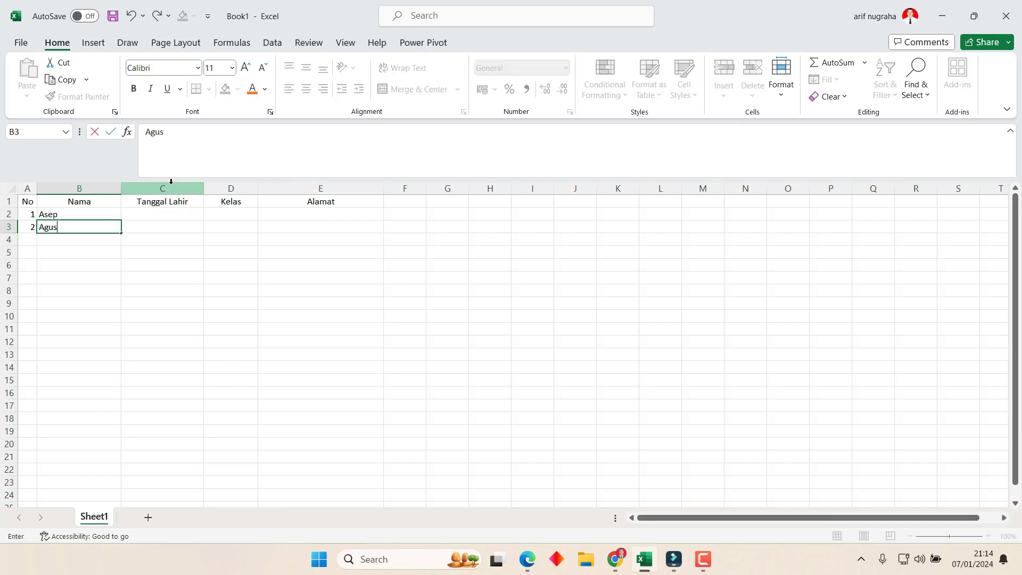
key(Return)
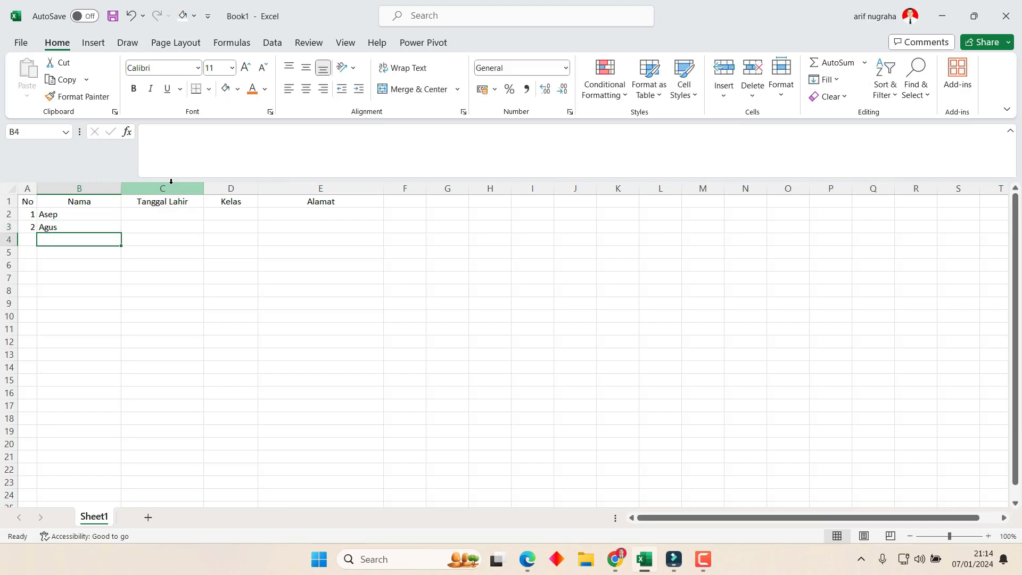
text(Saepuloh)
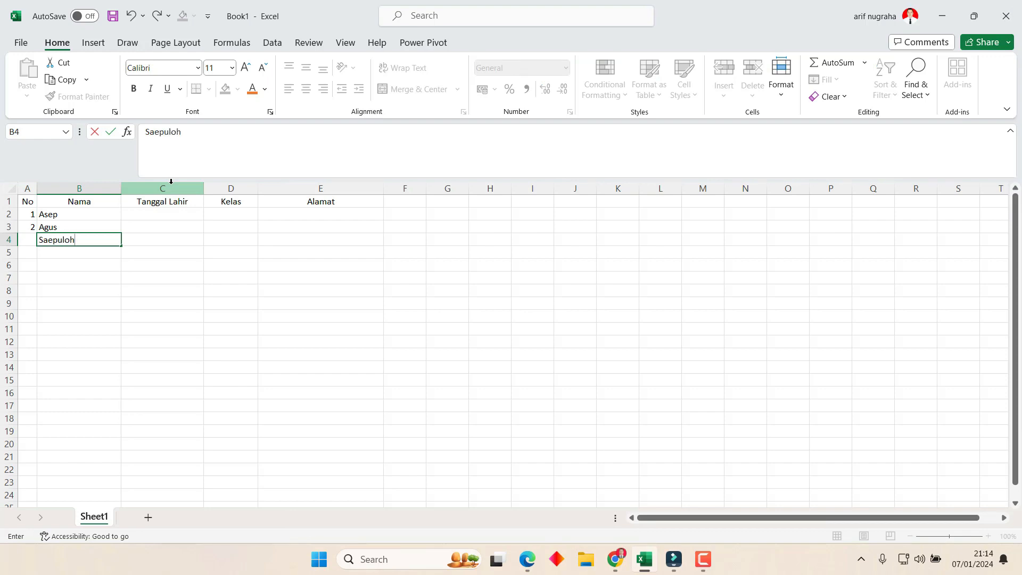
key(Return)
Enter the fourth student's name in B5.
key(Up)
key(Right)
key(Up)
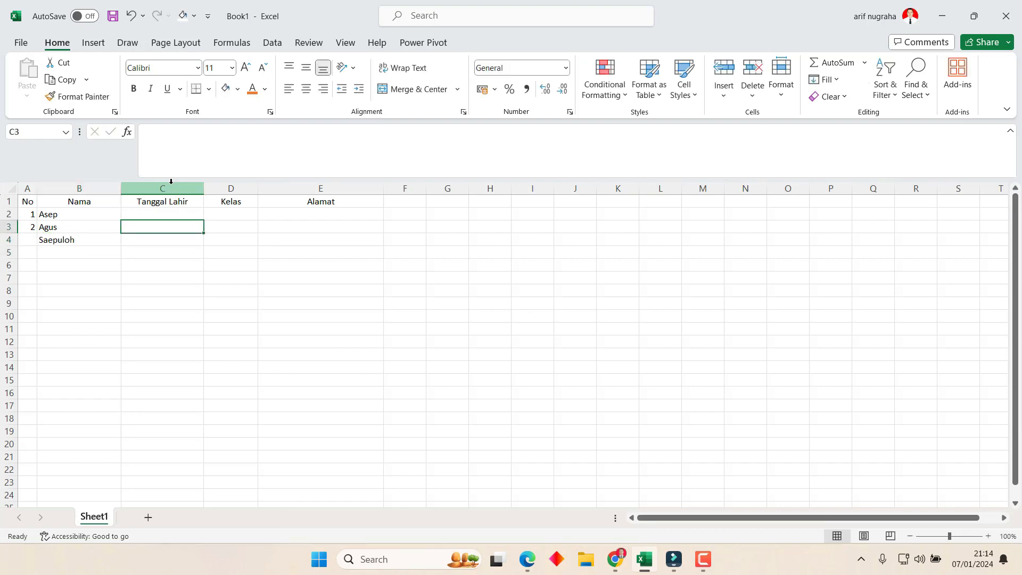
key(Down)
key(Left)
key(Down)
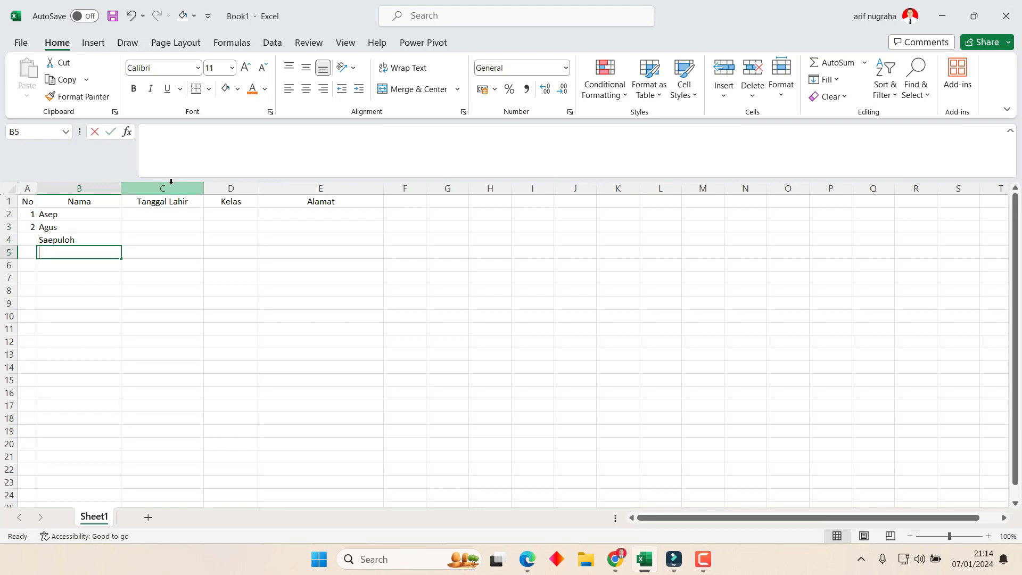
text(Ujang)
key(Right)
key(Up)
key(Up)
key(Up)
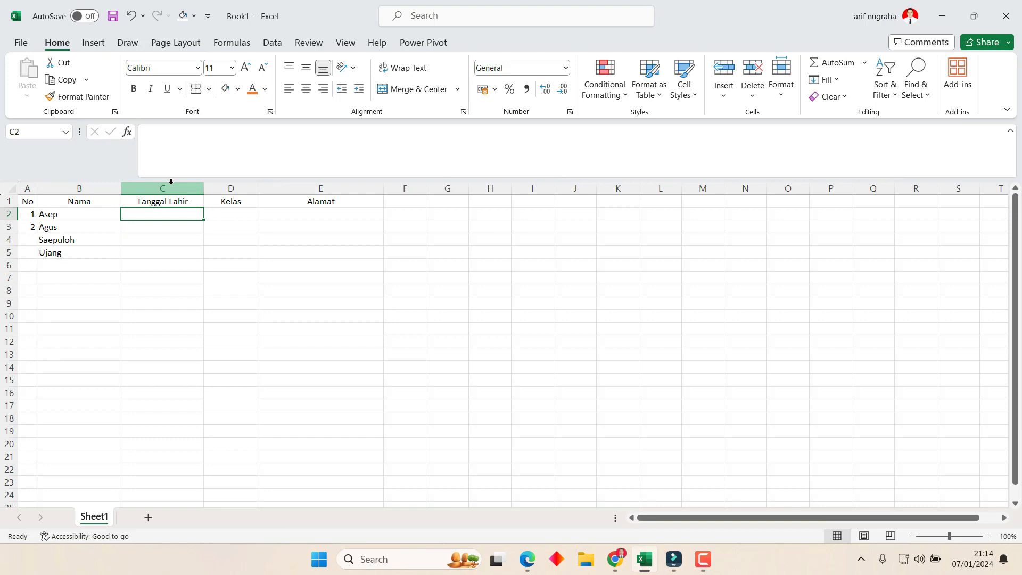
Enter birth dates 01/02/1996 and 03/04/1998 in C2 and C3.
text(1)
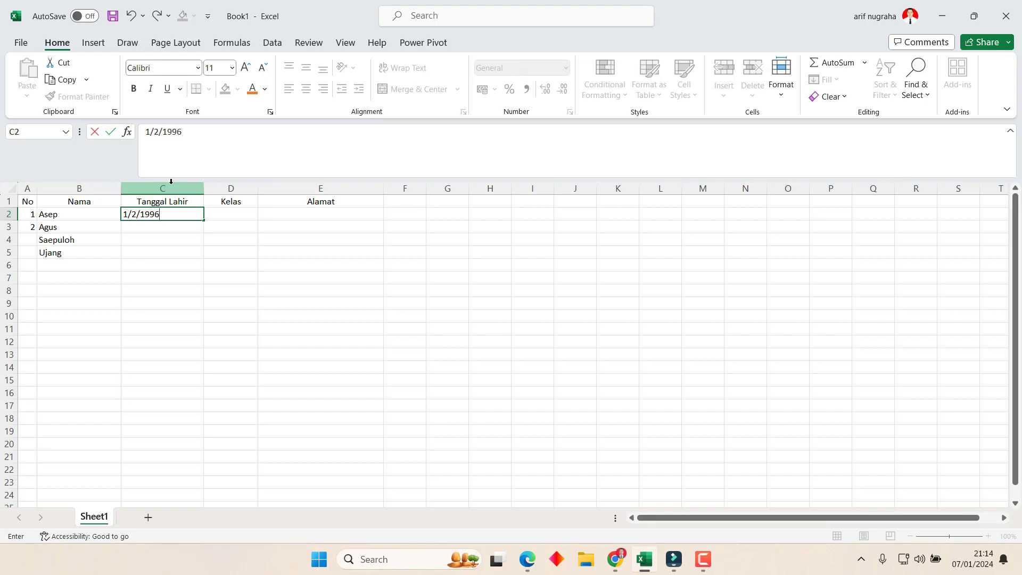
text(/2/1996)
key(Return)
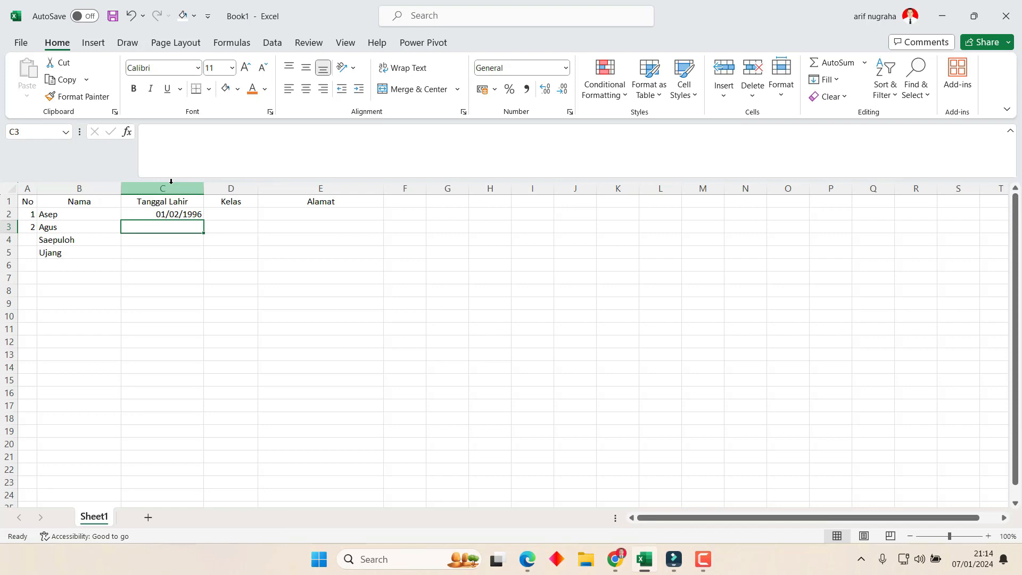
text(3)
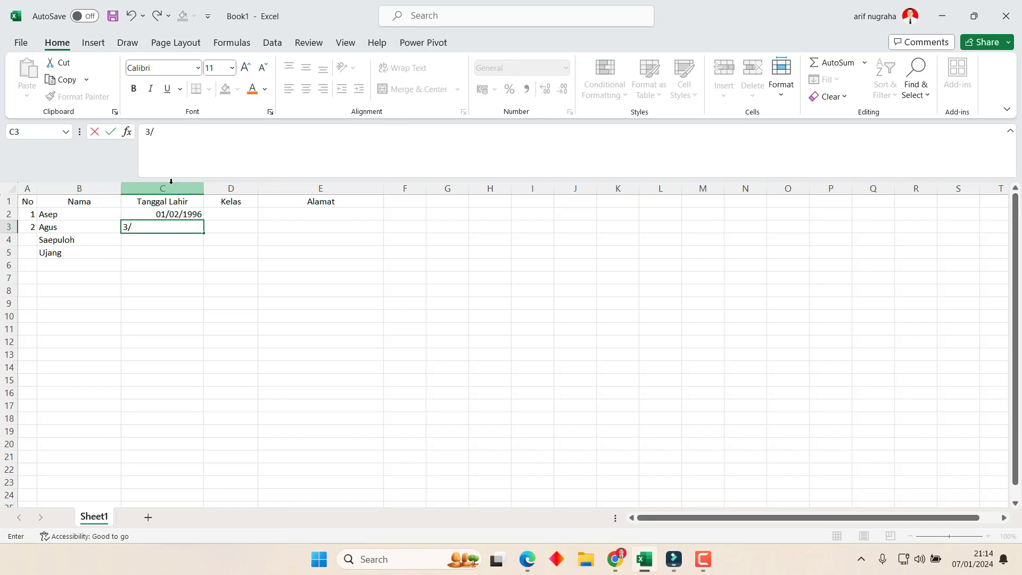
text(/4/2)
key(BackSpace)
text(100)
key(BackSpace)
key(BackSpace)
text(998)
key(Return)
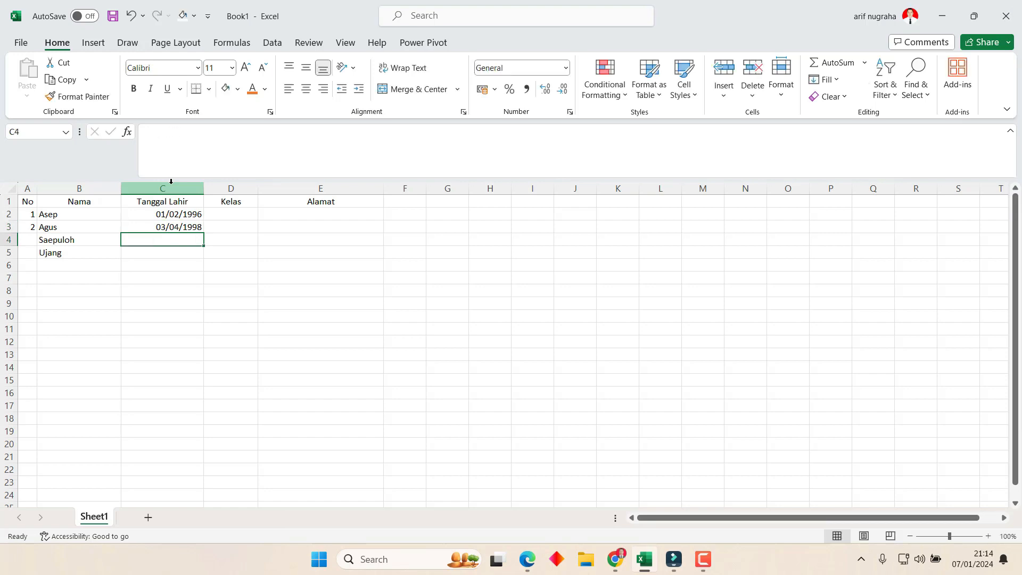
Enter birth dates 04/12/2000 and 20/10/2021 in C4 and C5.
text(4)
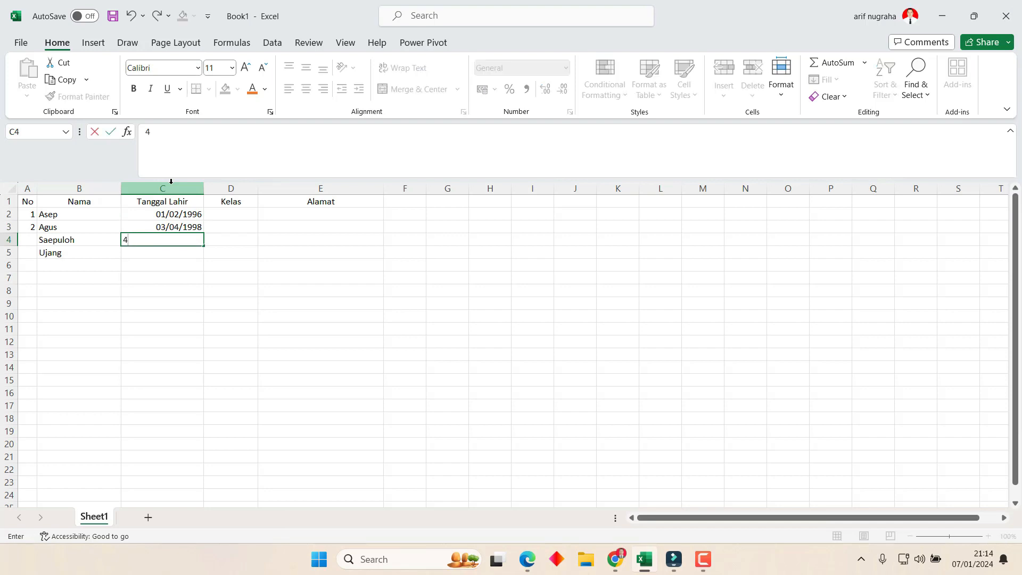
text(/12/2000)
key(Return)
key(Right)
key(Left)
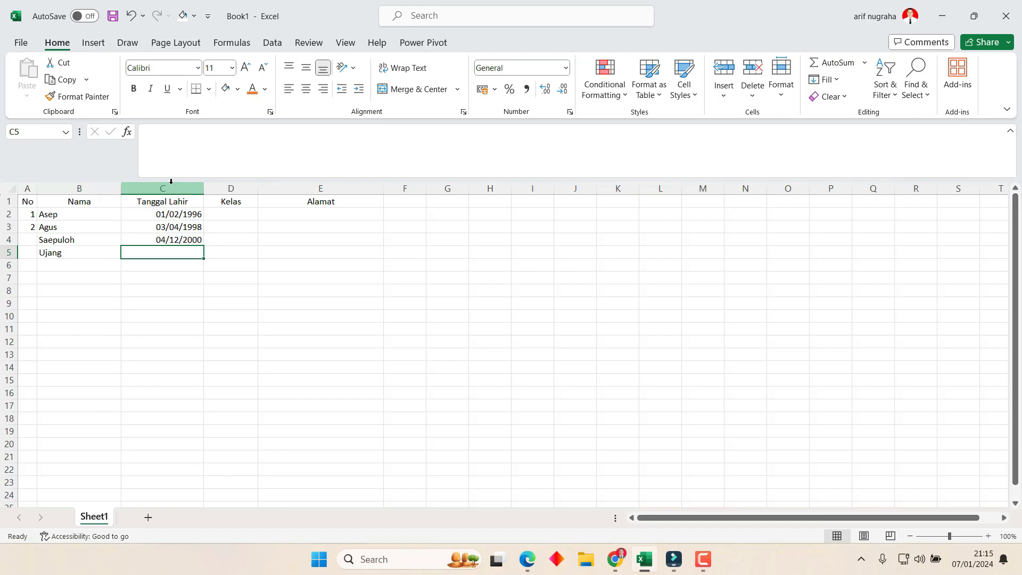
text(20)
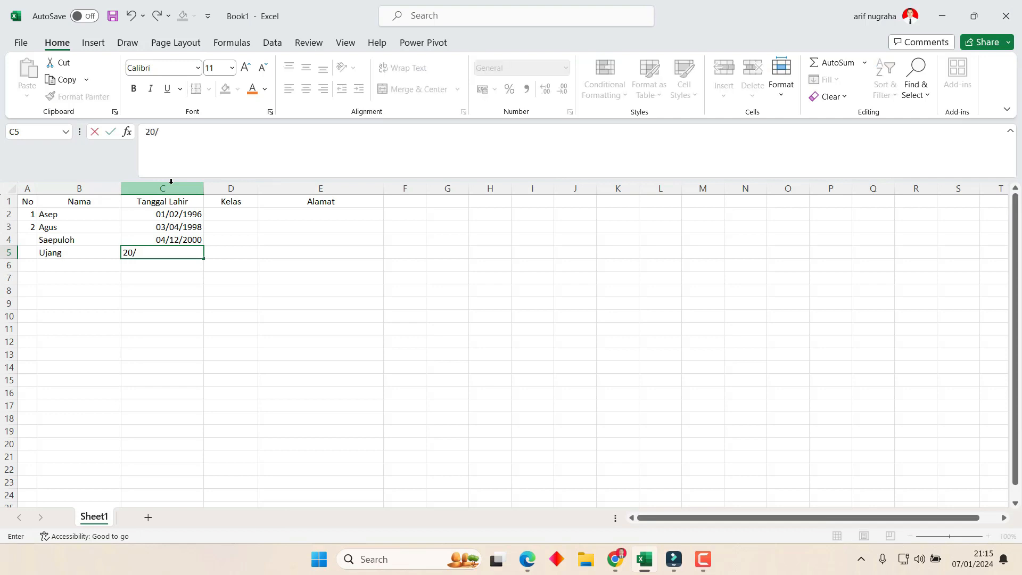
text(/202120/2021)
key(Tab)
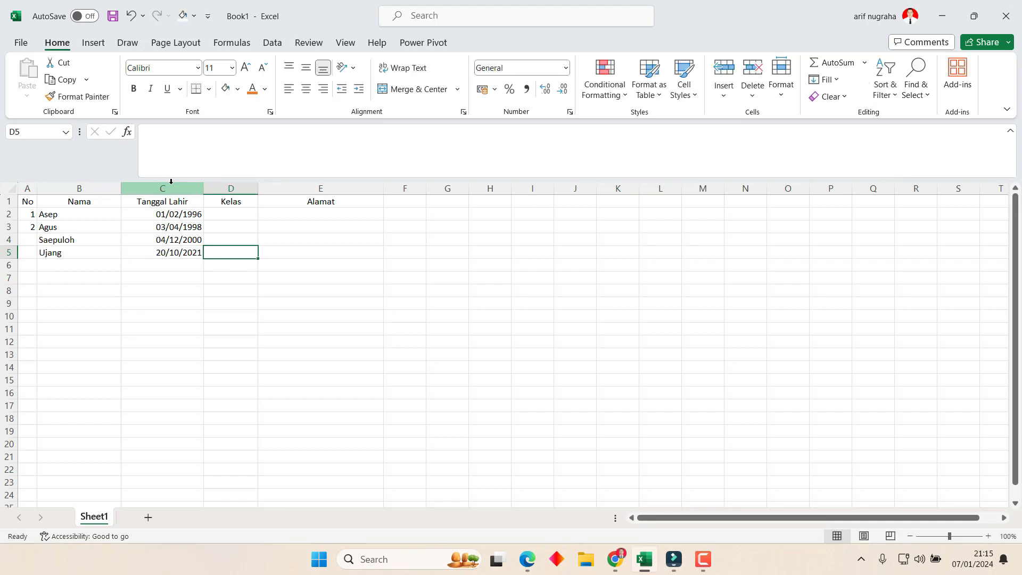
key(Up)
key(Up)
key(Up)
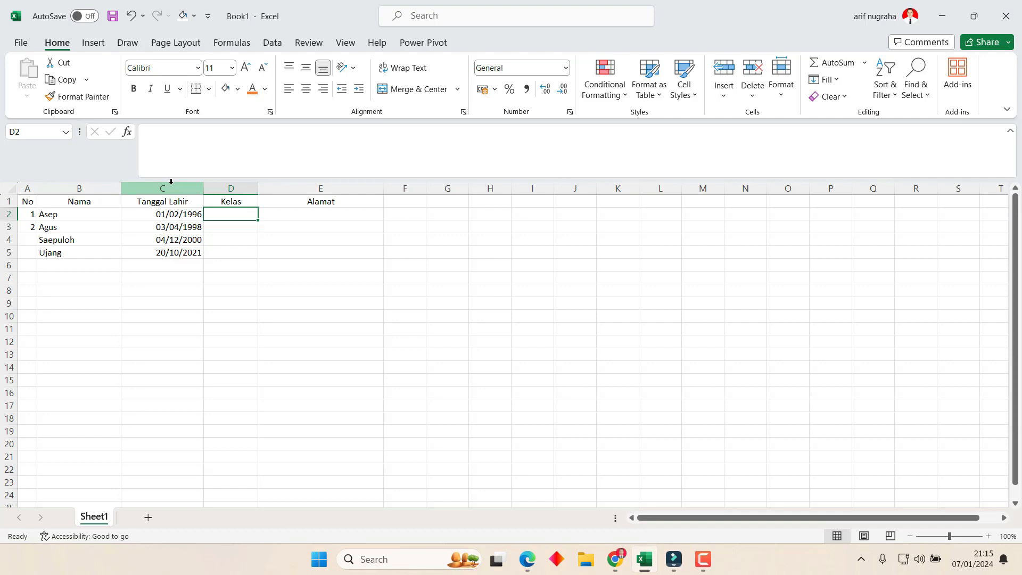
Enter classes 1A, 1A, 1B and 1C in D2:D5.
text(1A)
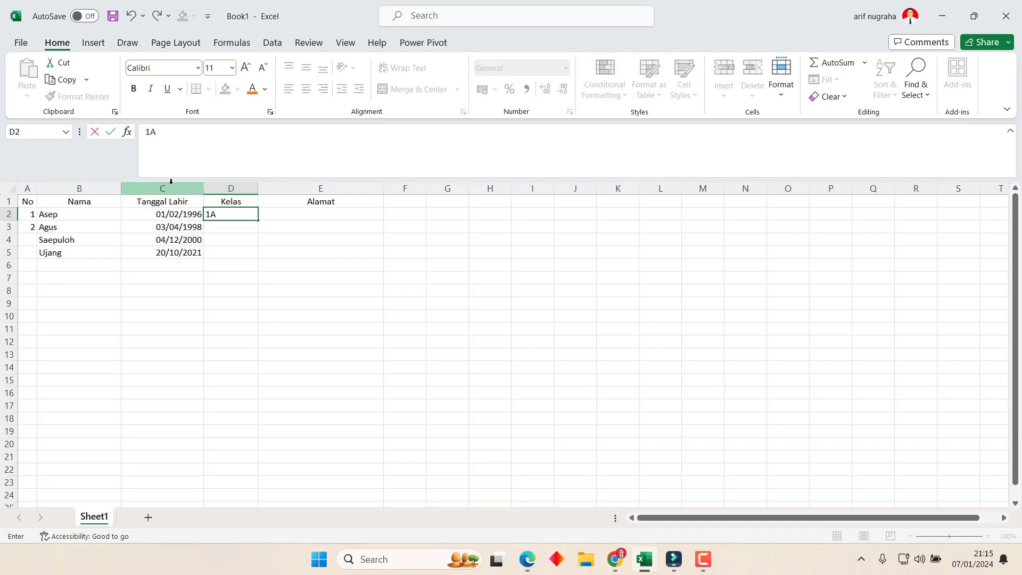
key(Return)
text(1)
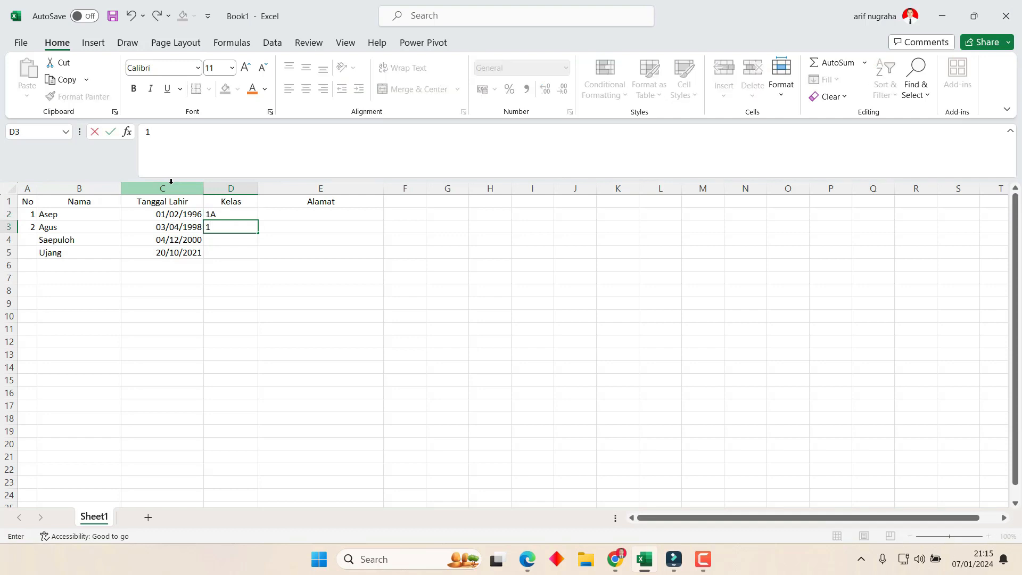
text(A)
key(Return)
text(!)
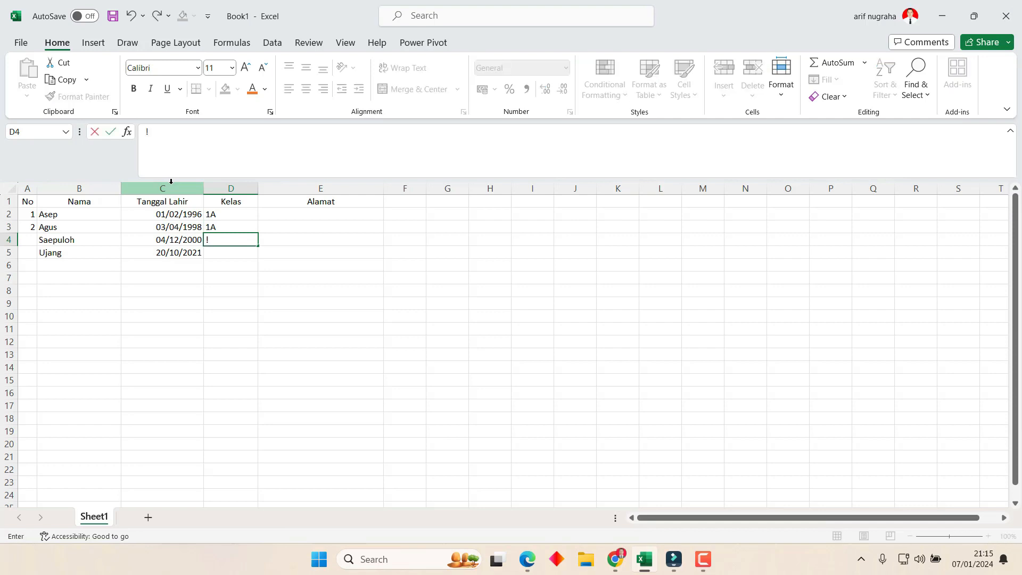
key(BackSpace)
text(1B)
key(Return)
text(1)
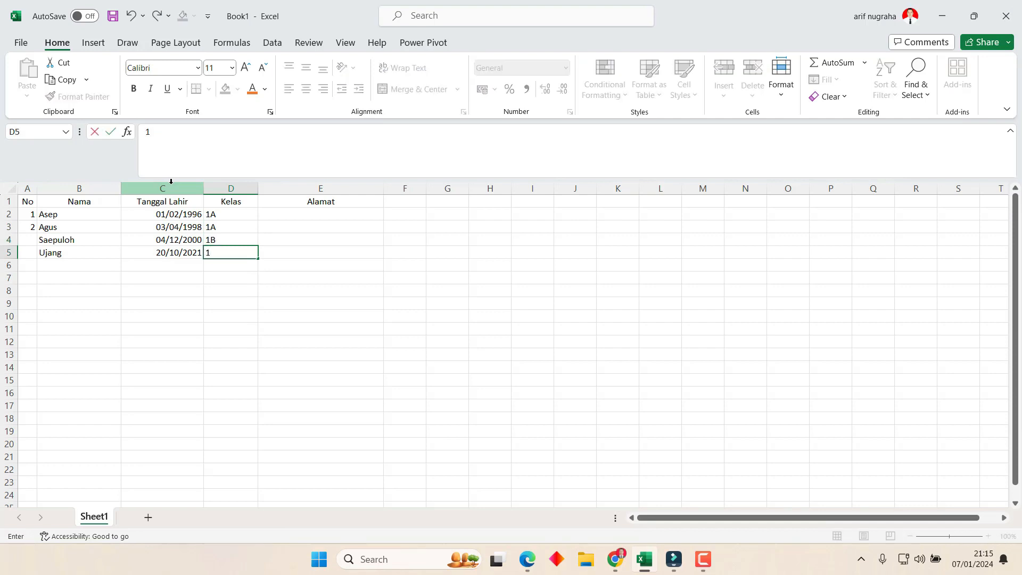
text(C)
key(Tab)
key(Up)
key(Up)
key(Up)
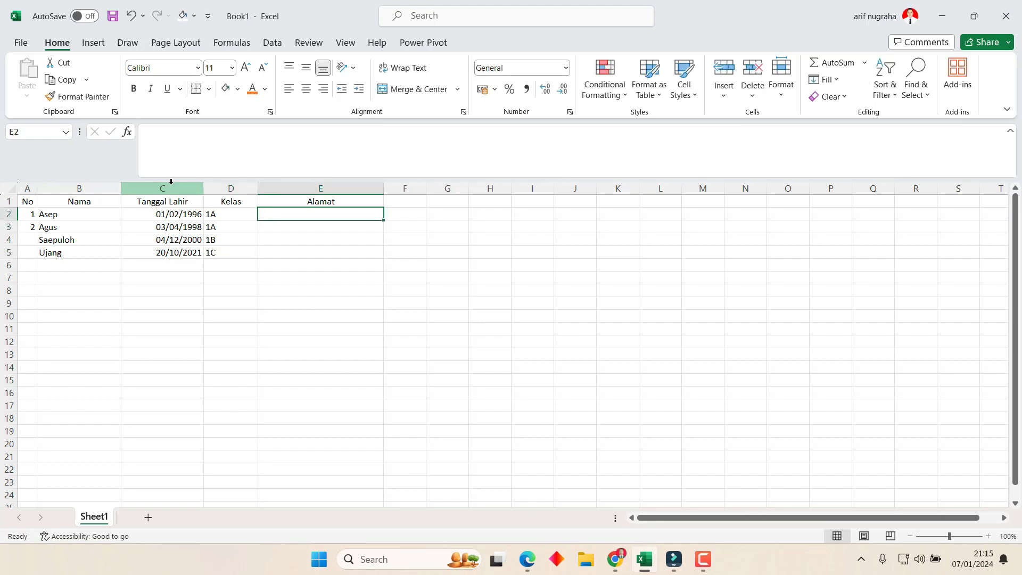
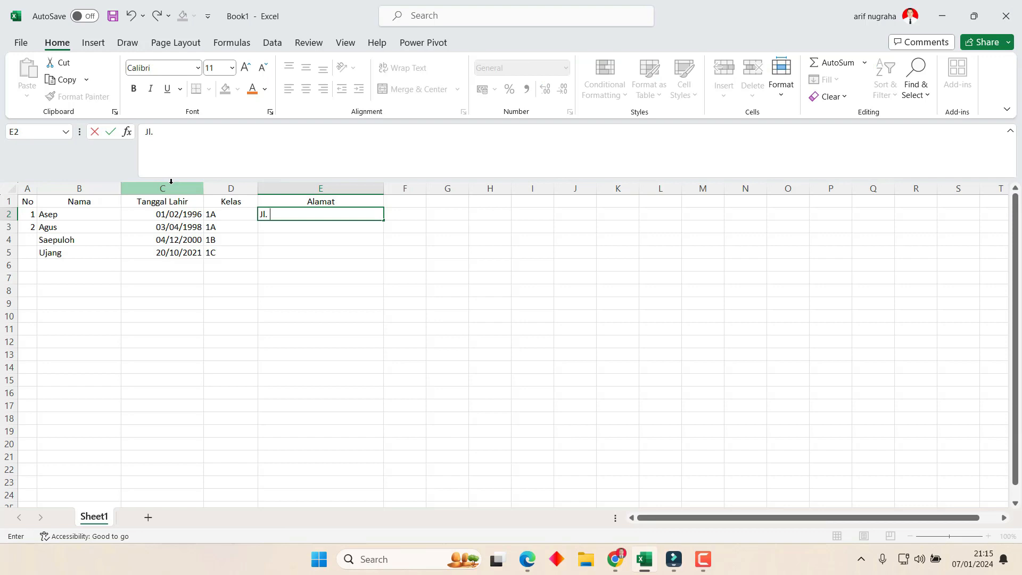
Enter each of the four students' street addresses in E2:E5.
key(Return)
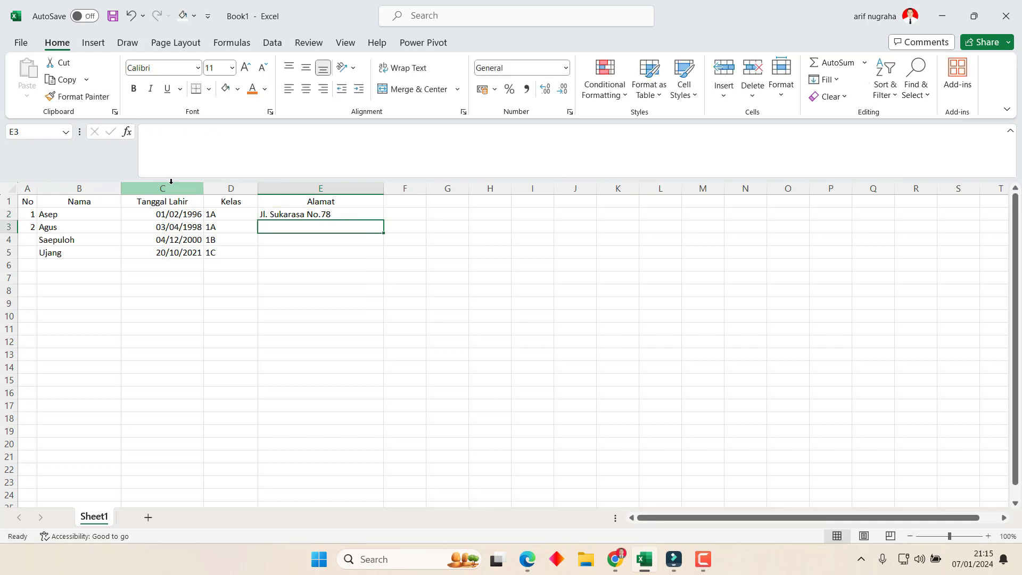
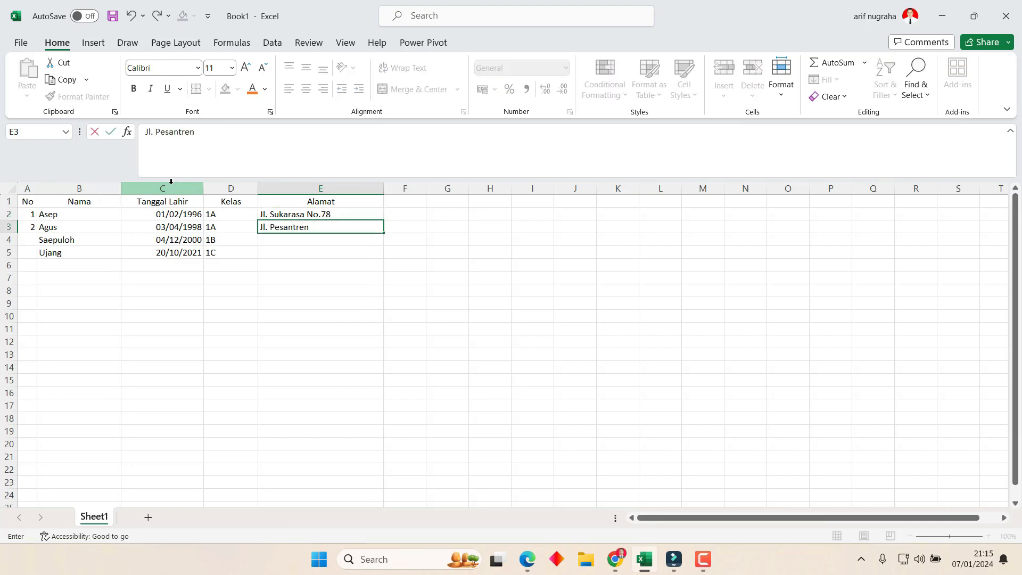
key(Return)
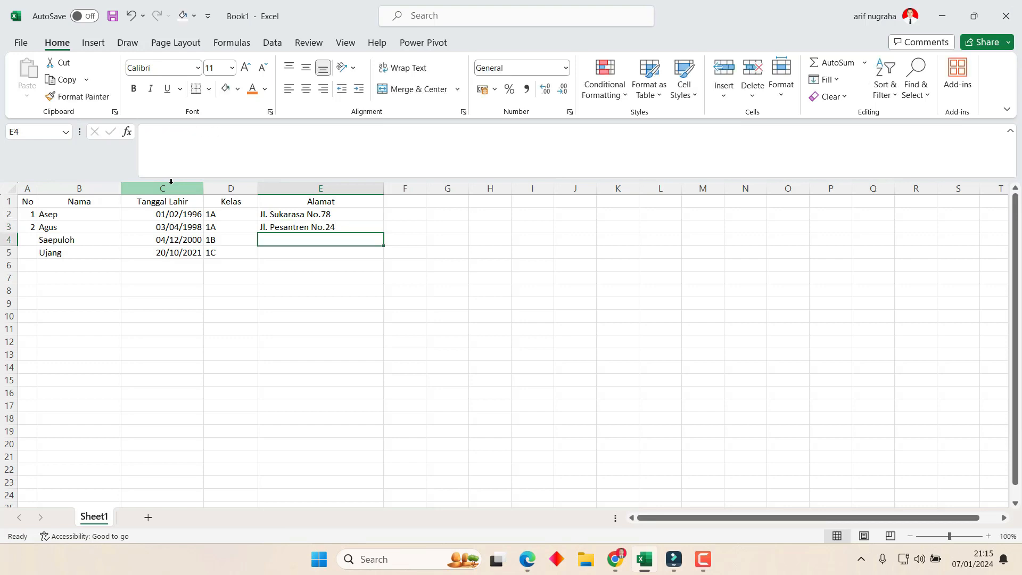
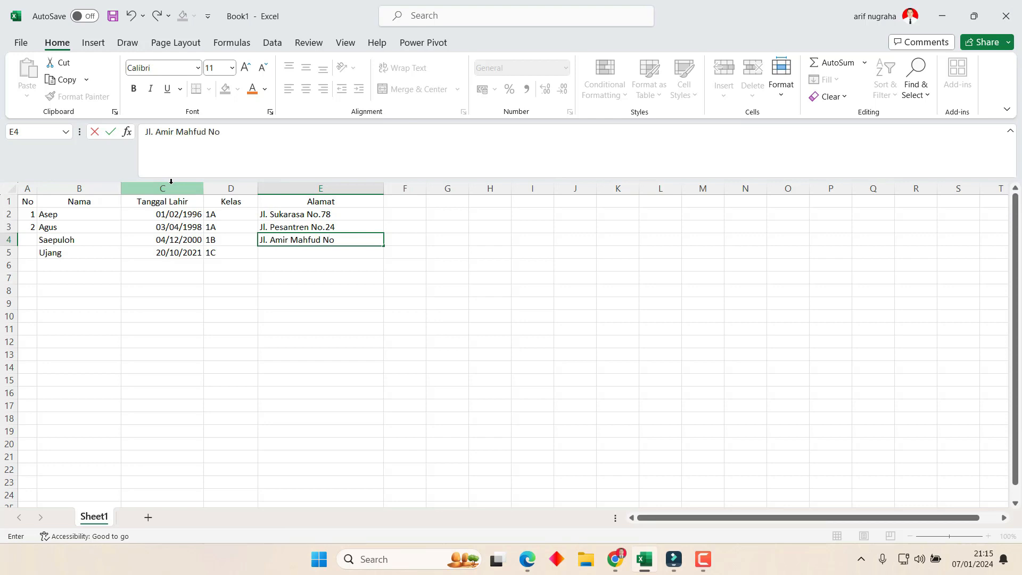
key(Return)
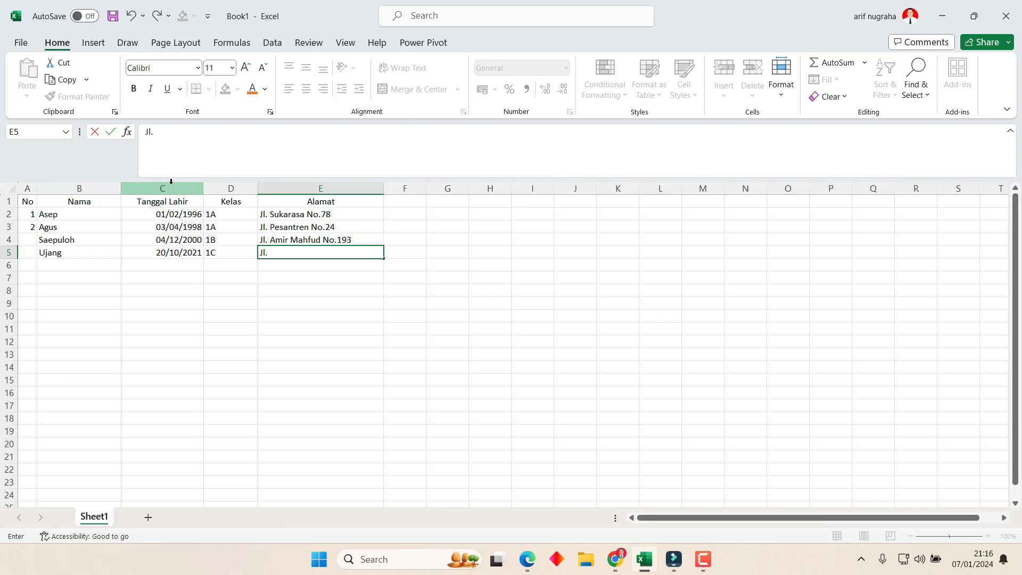
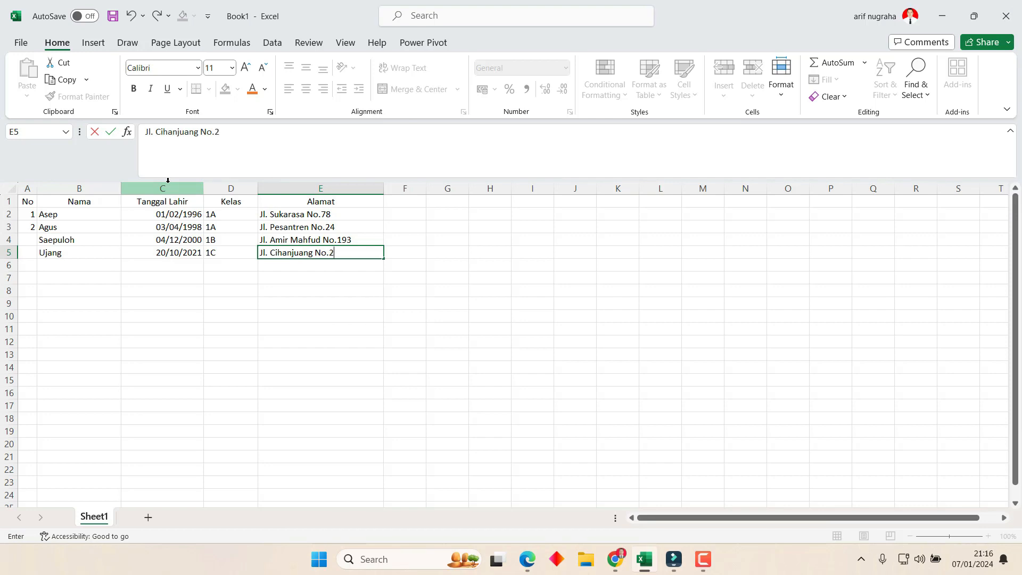
key(Return)
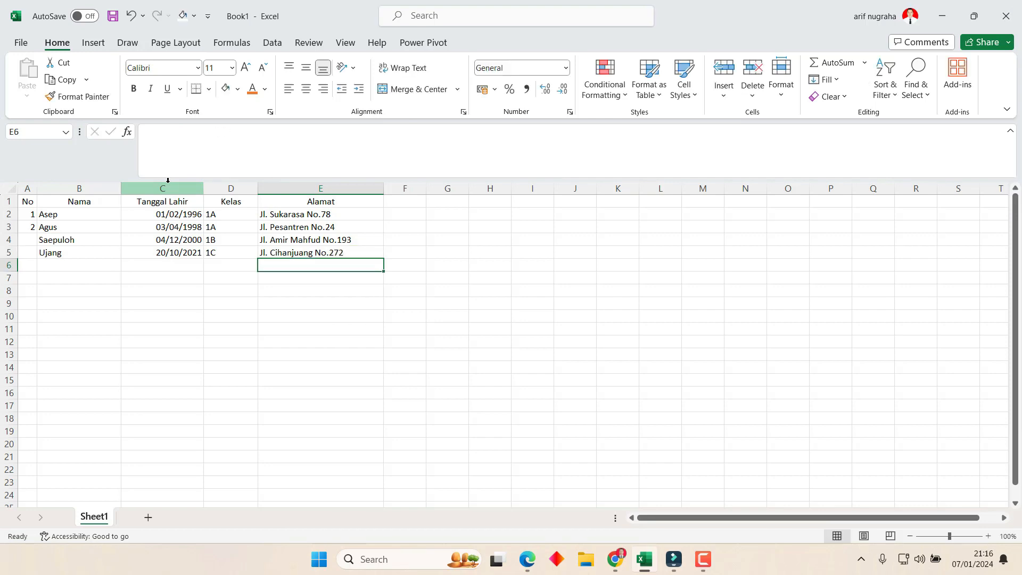
Arrow back through the table to cell A2 in the No column.
key(Left)
key(Up)
key(Left)
key(Left)
key(Left)
key(Up)
key(Up)
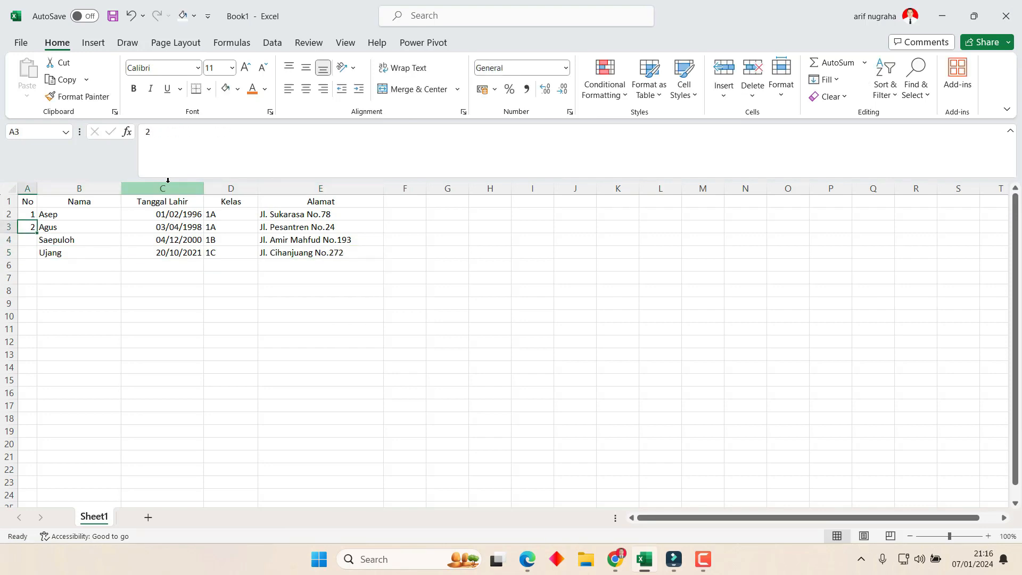
key(Down)
key(Right)
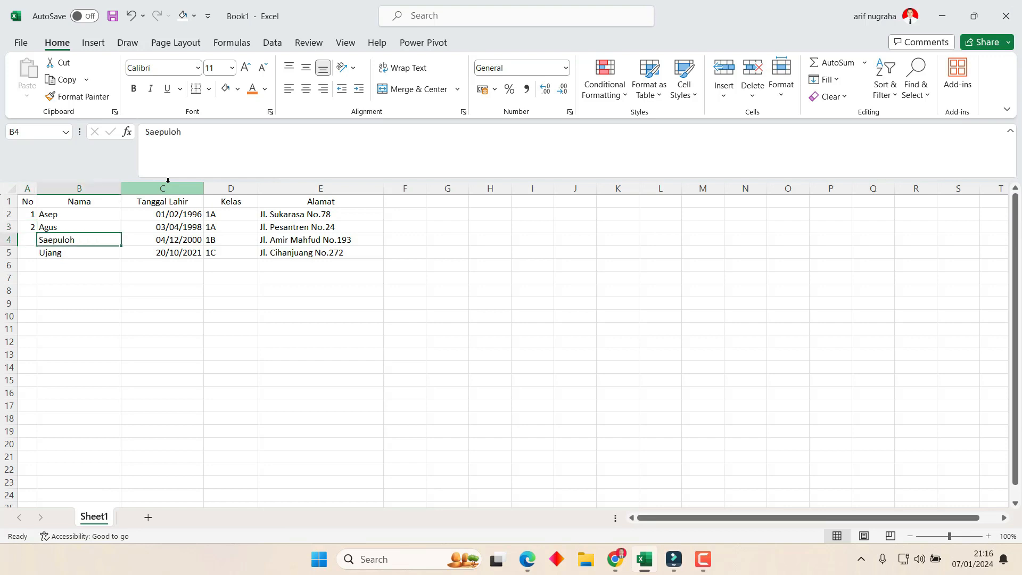
key(Down)
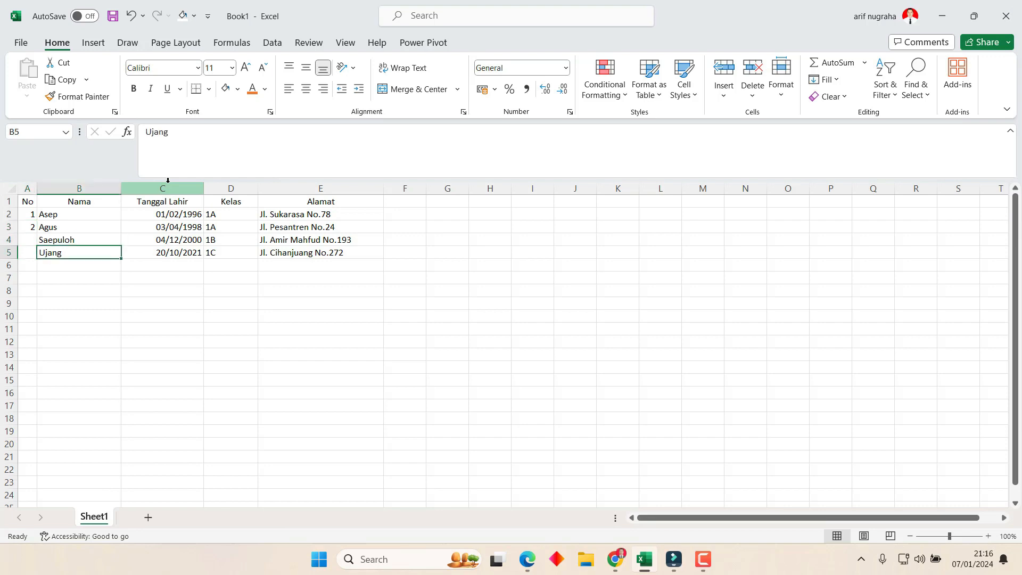
key(Up)
key(Left)
key(Up)
key(Up)
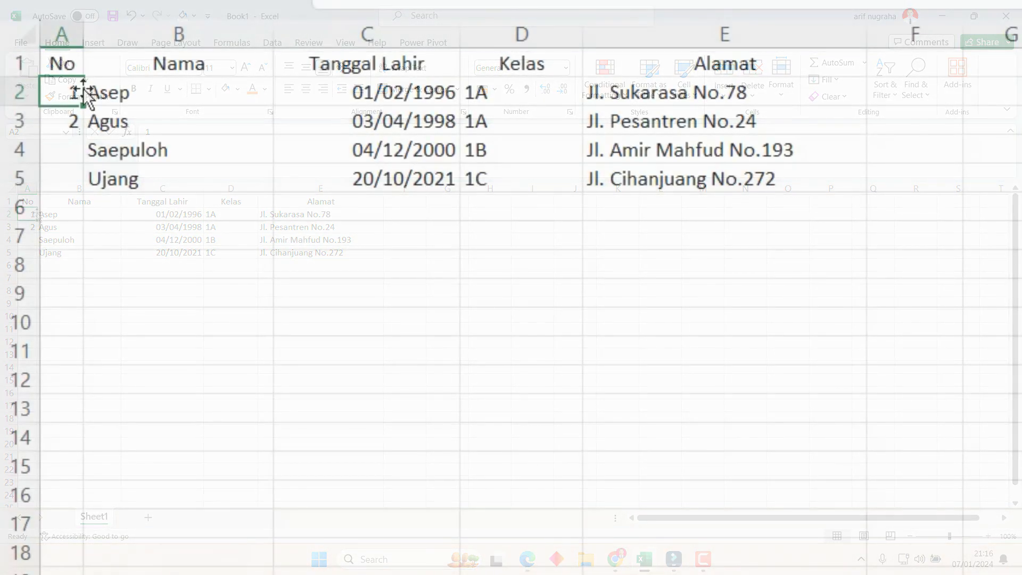
Drag the fill handle from A2:A3 to number the No column 1 to 10 down to A11.
drag(75, 91, 83, 183)
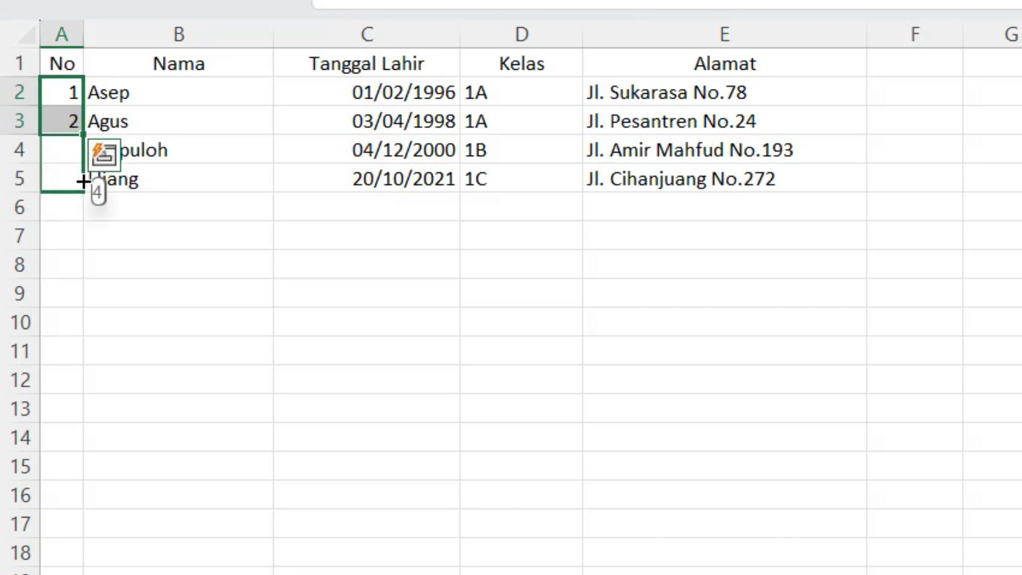
click(168, 257)
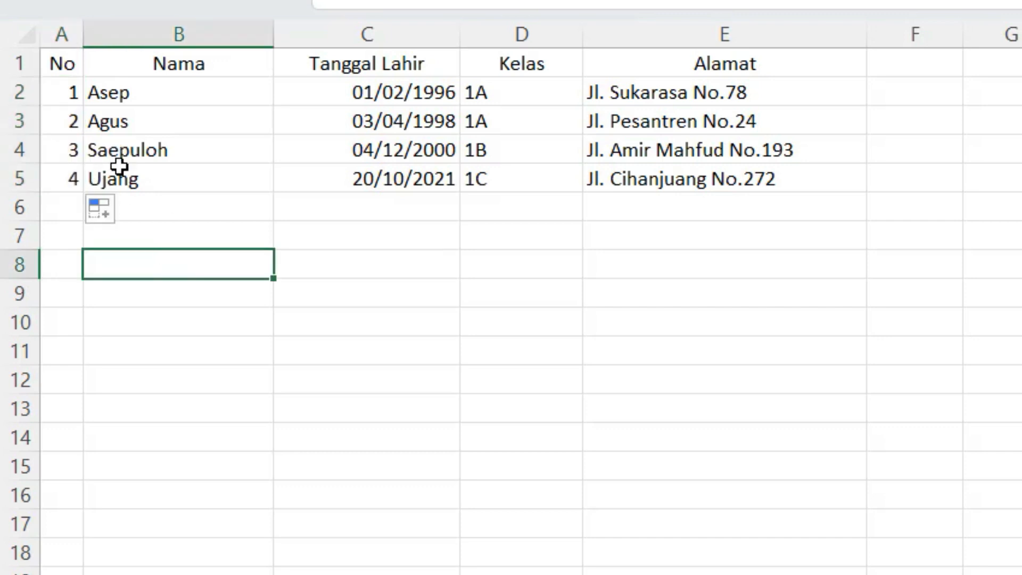
click(67, 151)
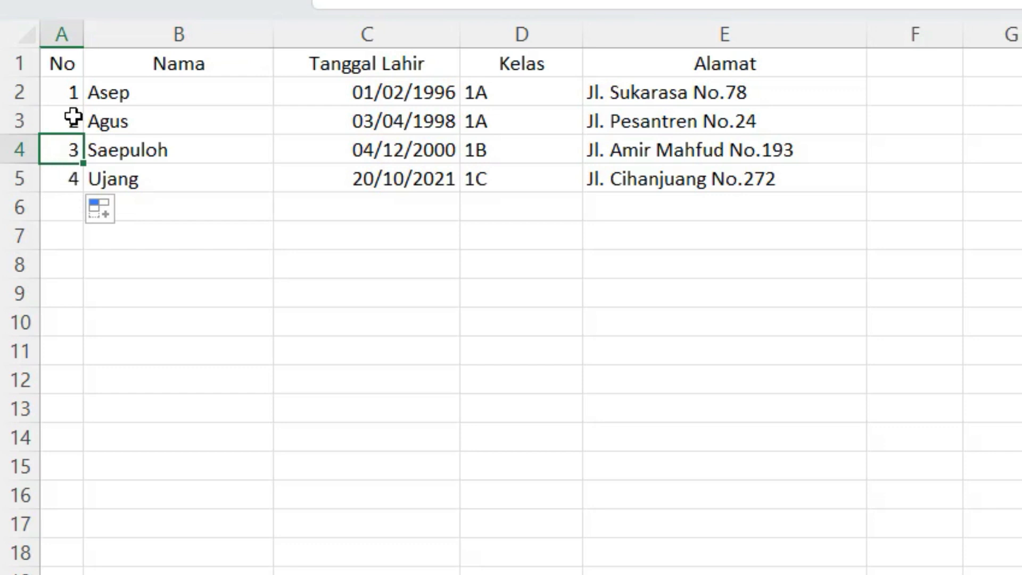
drag(77, 90, 64, 357)
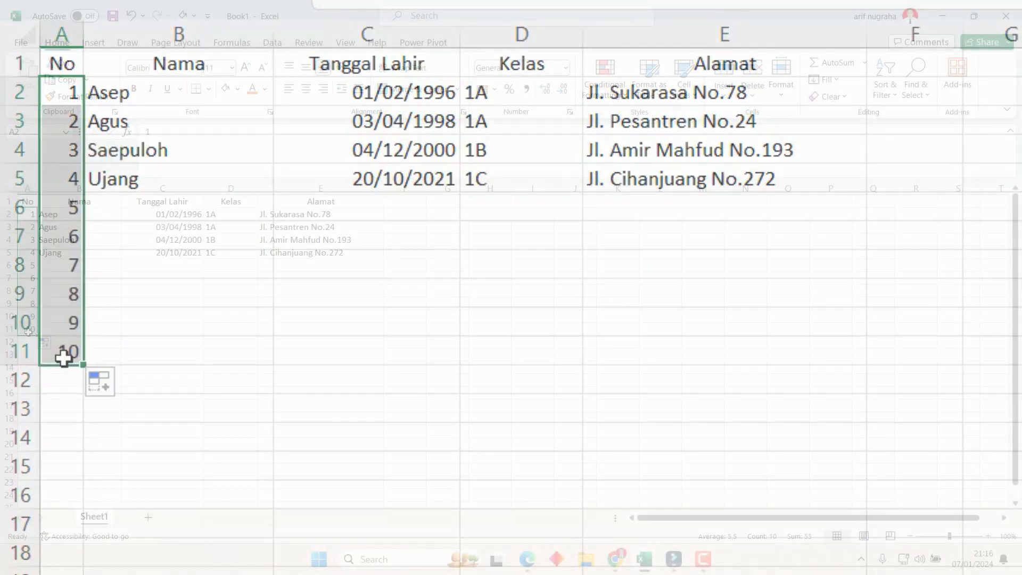
click(223, 318)
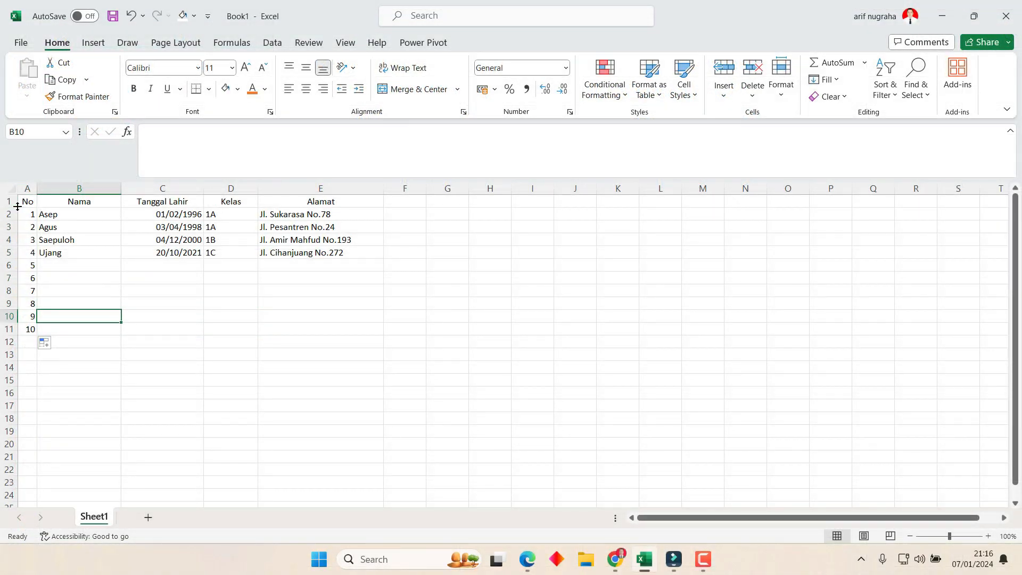
drag(28, 201, 309, 327)
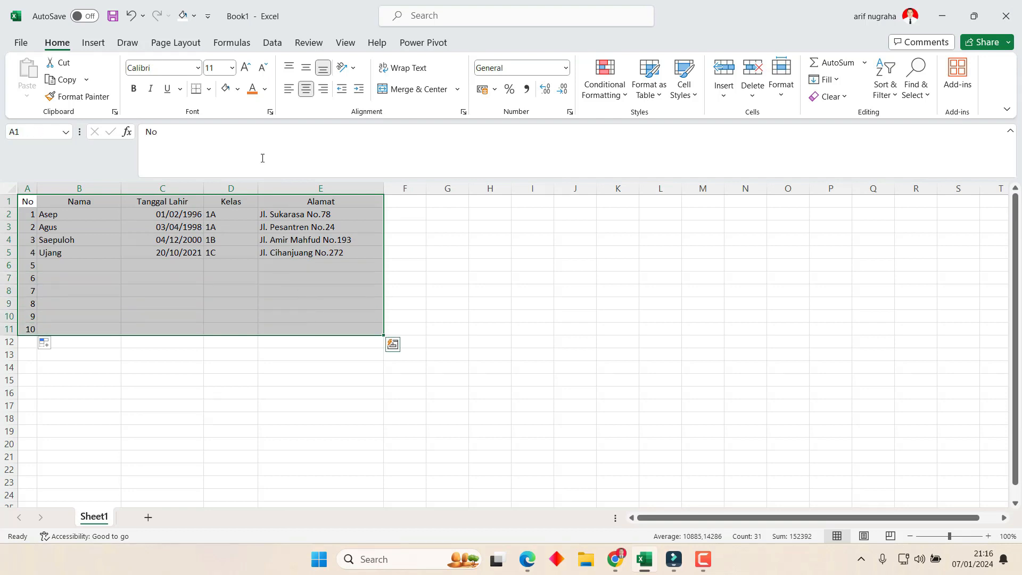
Apply All Borders to the student table A1:E11.
click(209, 90)
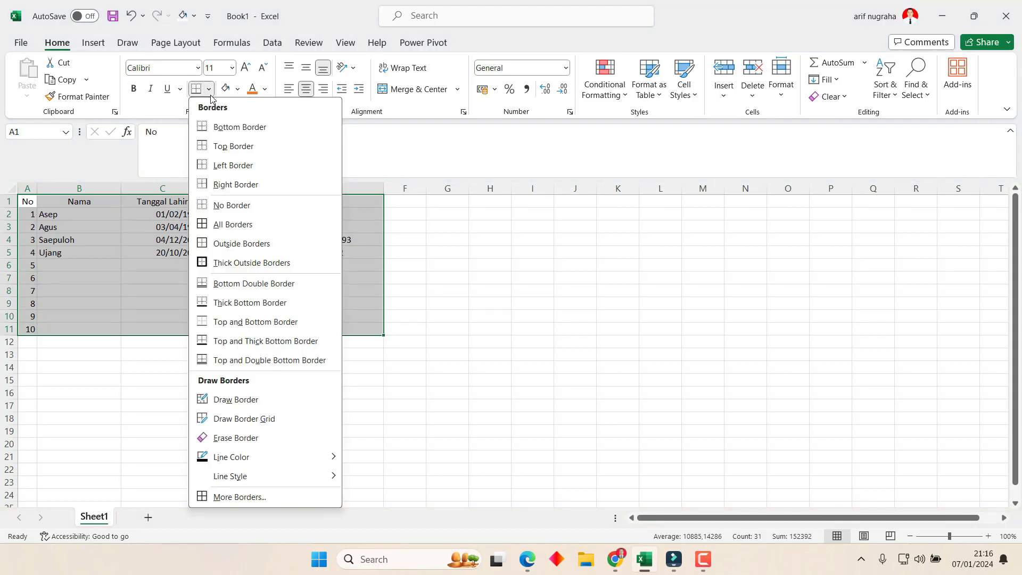
click(223, 225)
click(193, 405)
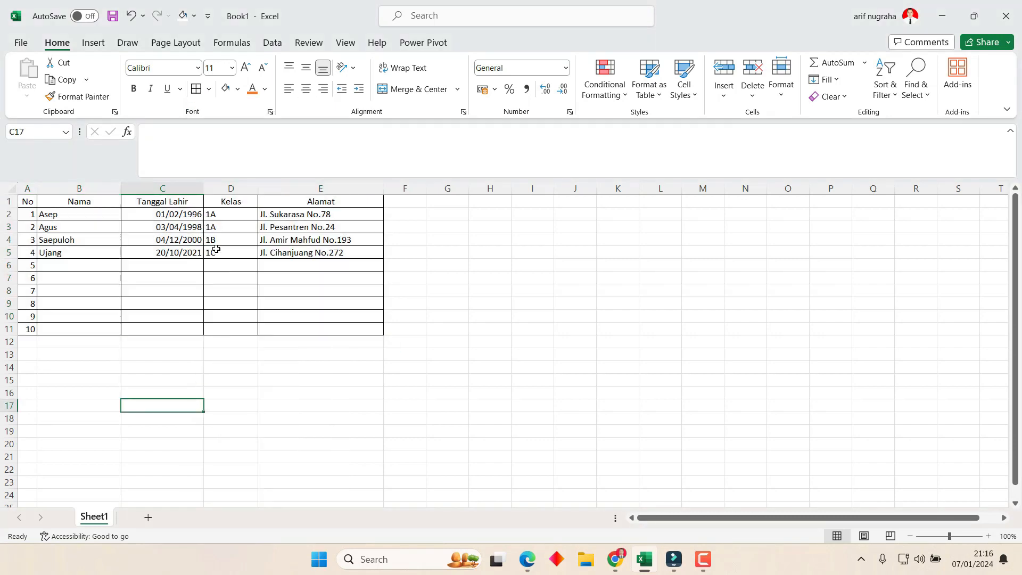
click(215, 244)
drag(25, 202, 299, 330)
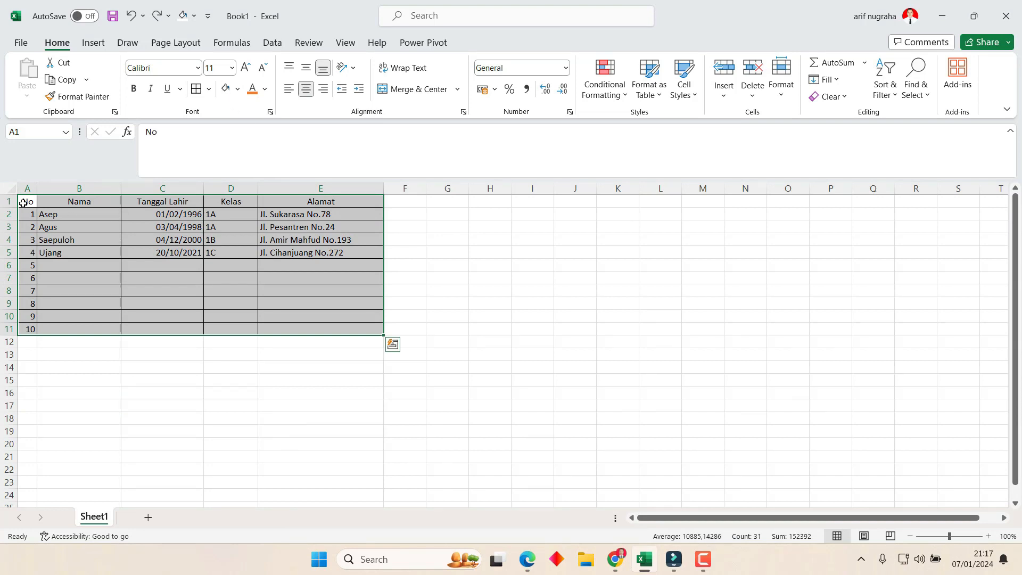
Give header row A1:E1 double-line top, bottom, left and inner borders via More Borders.
click(24, 202)
drag(109, 205, 353, 201)
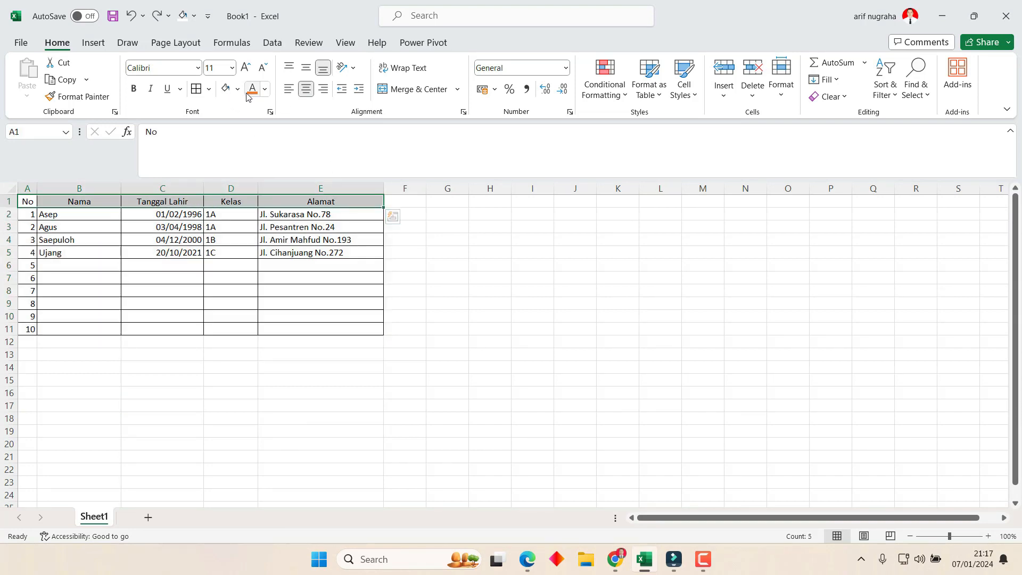
click(209, 89)
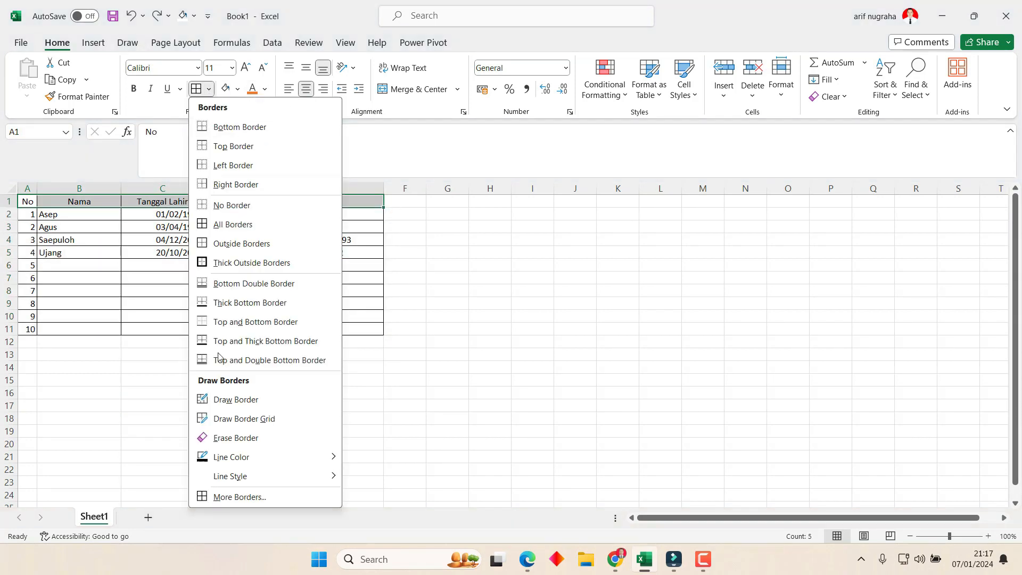
click(255, 496)
click(685, 321)
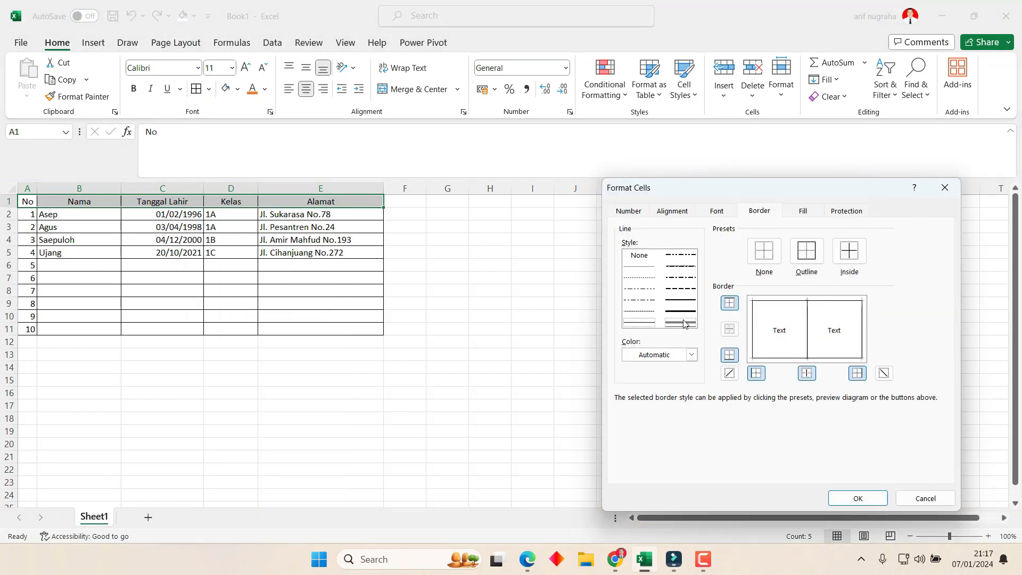
click(800, 301)
click(791, 358)
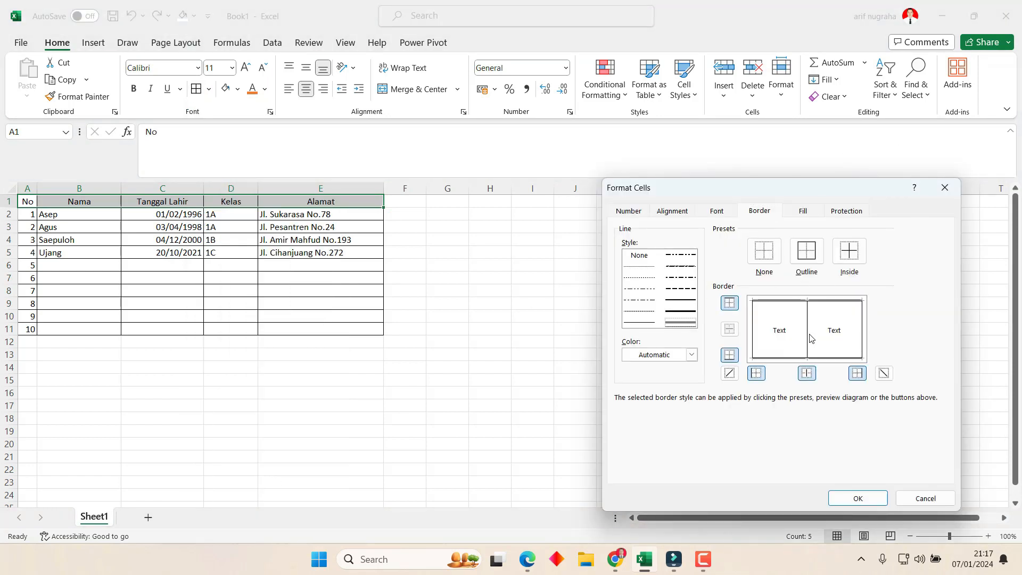
click(808, 334)
click(755, 329)
Apply the double-line right border to the header row, then reselect A1:E1.
click(862, 321)
click(857, 498)
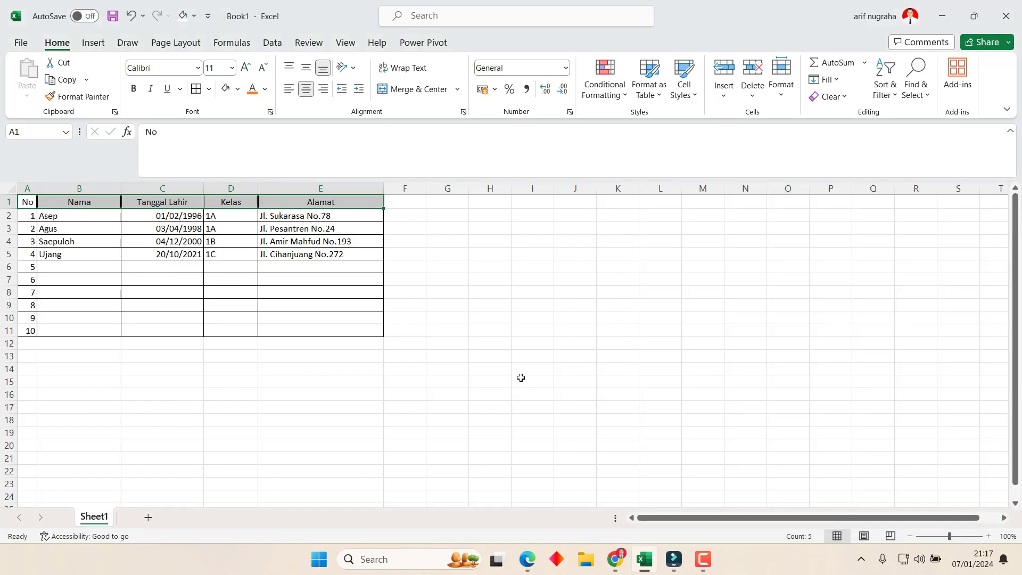
click(450, 395)
scroll(197, 223, up, 6)
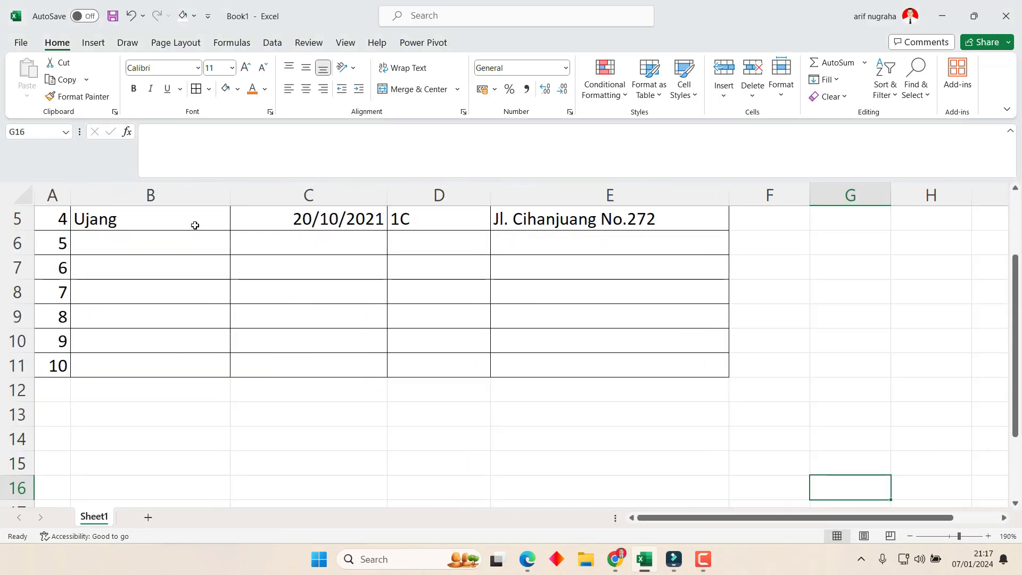
click(262, 268)
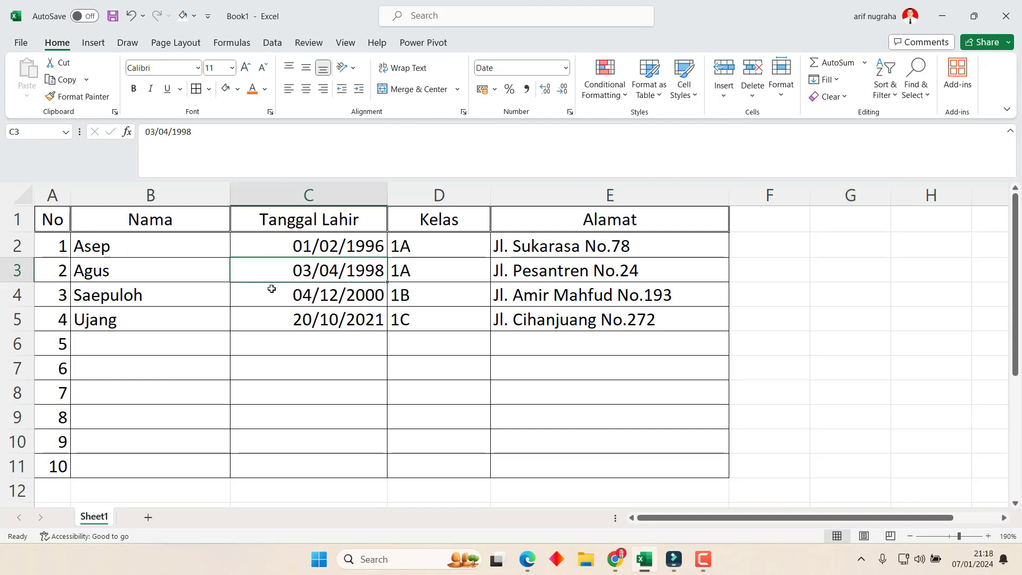
drag(54, 219, 611, 219)
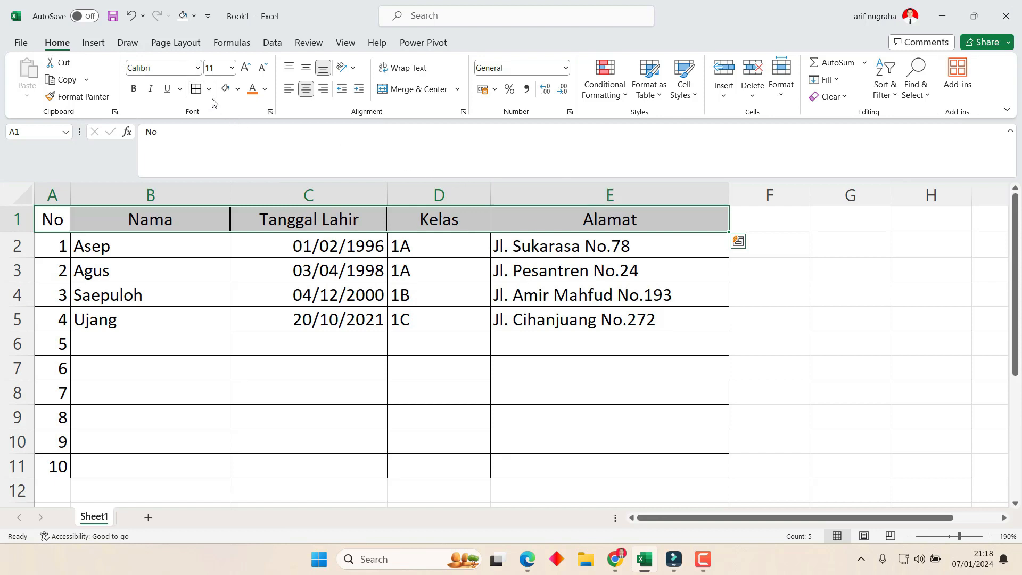
Make all header labels bold and italicize Tanggal Lahir.
click(134, 89)
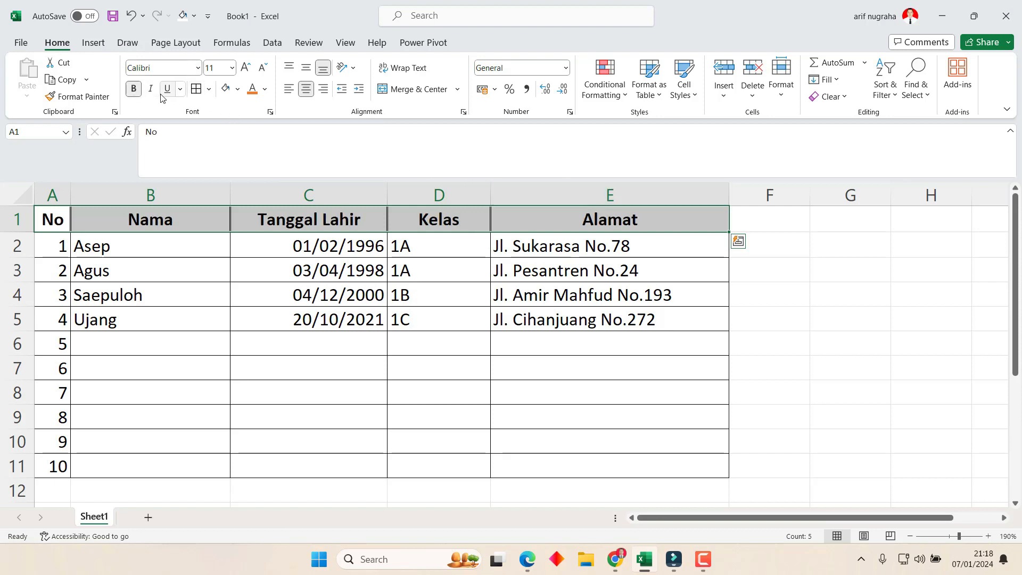
click(324, 214)
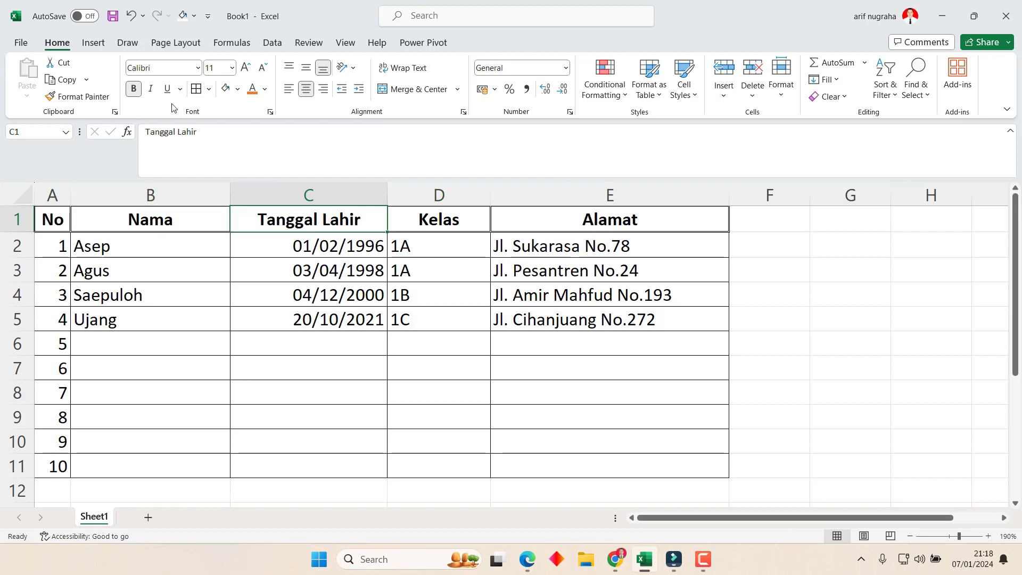
click(150, 89)
Underline the Kelas header and give Alamat a double underline.
click(431, 226)
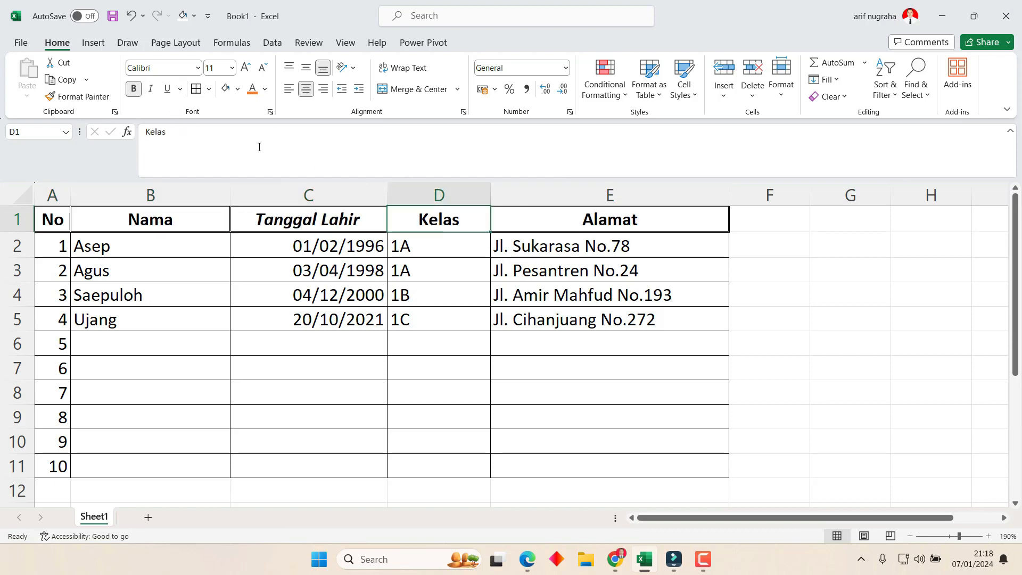
click(167, 89)
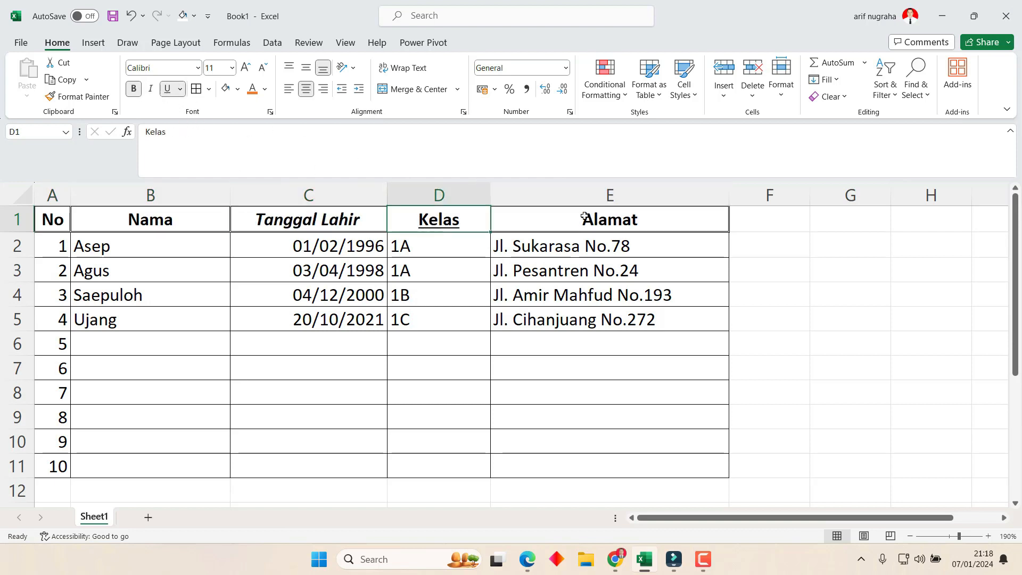
click(554, 213)
click(180, 89)
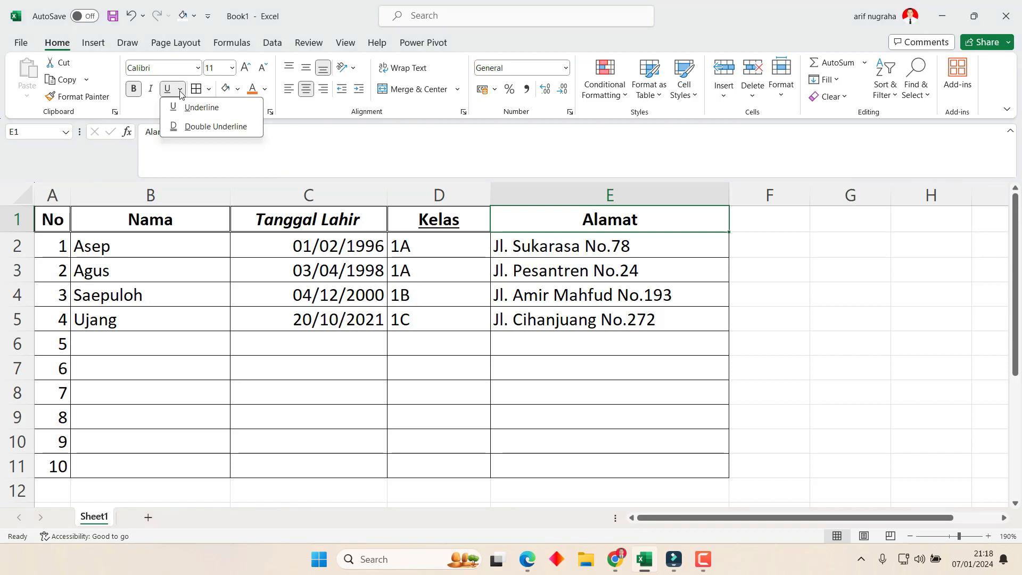
click(198, 127)
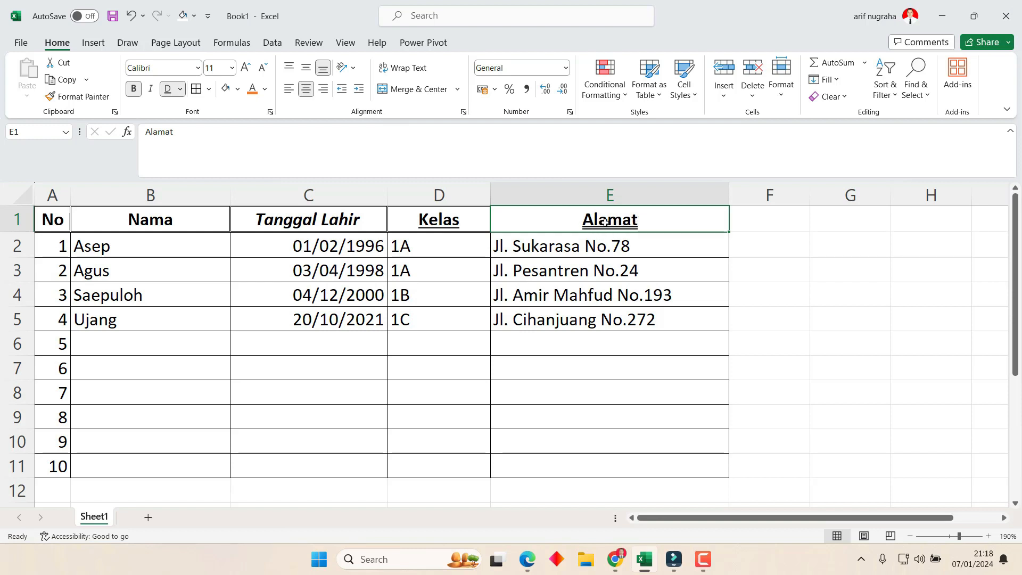
click(637, 344)
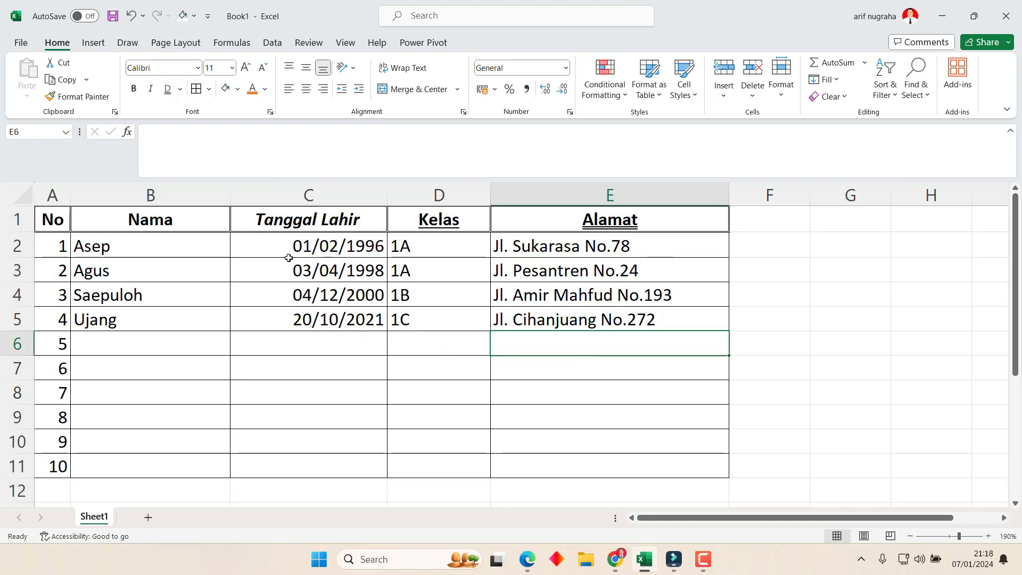
Format birth dates C2:C5 as Indonesian long dates in the '14 Maret 2012' style.
drag(292, 236, 307, 310)
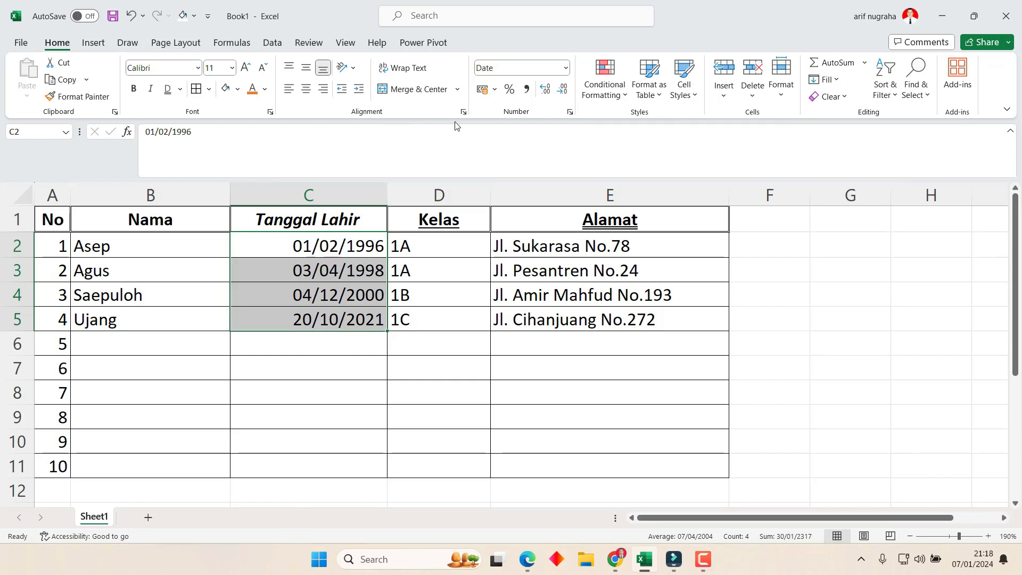
click(570, 112)
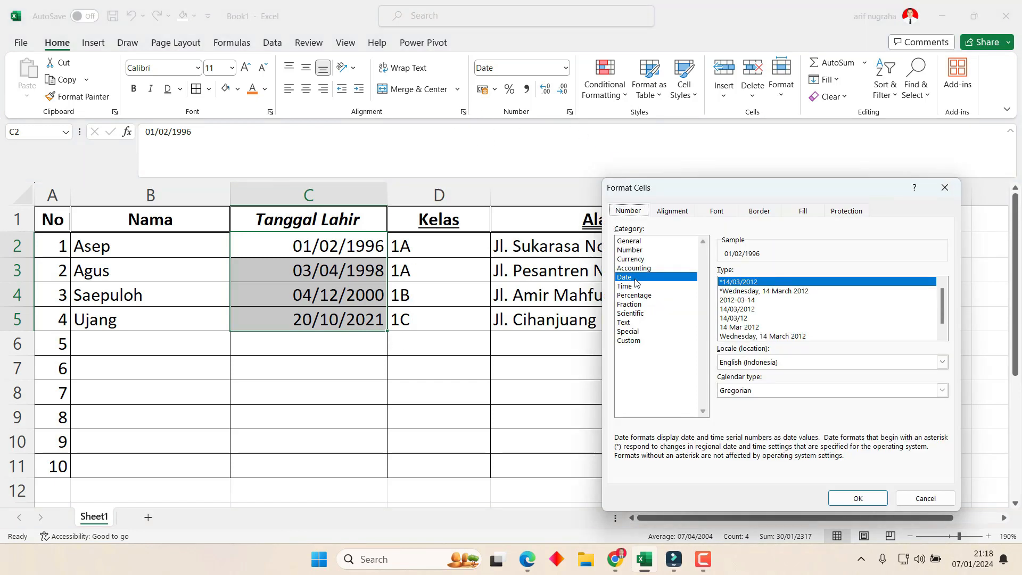
click(783, 364)
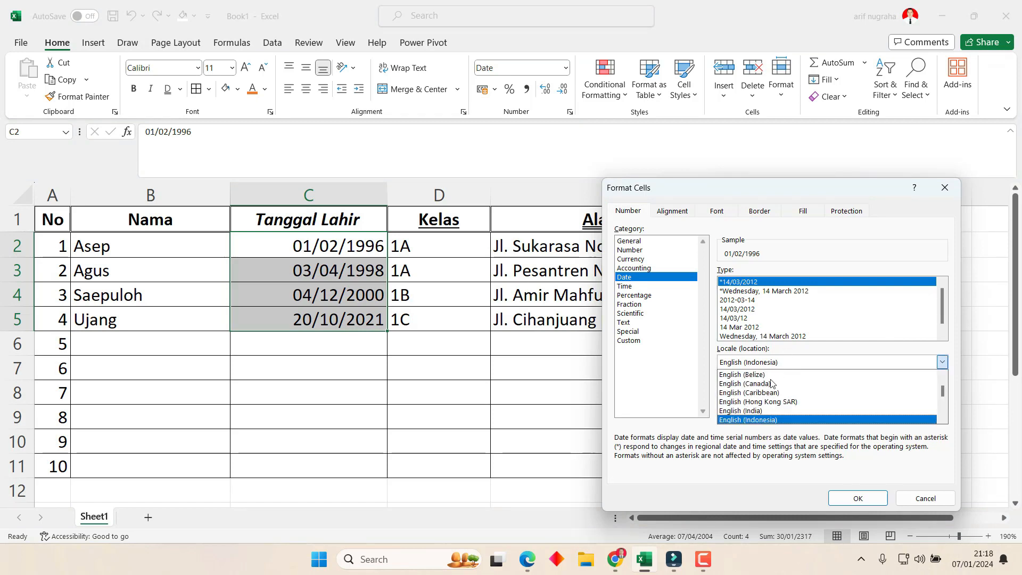
scroll(771, 383, down, 8)
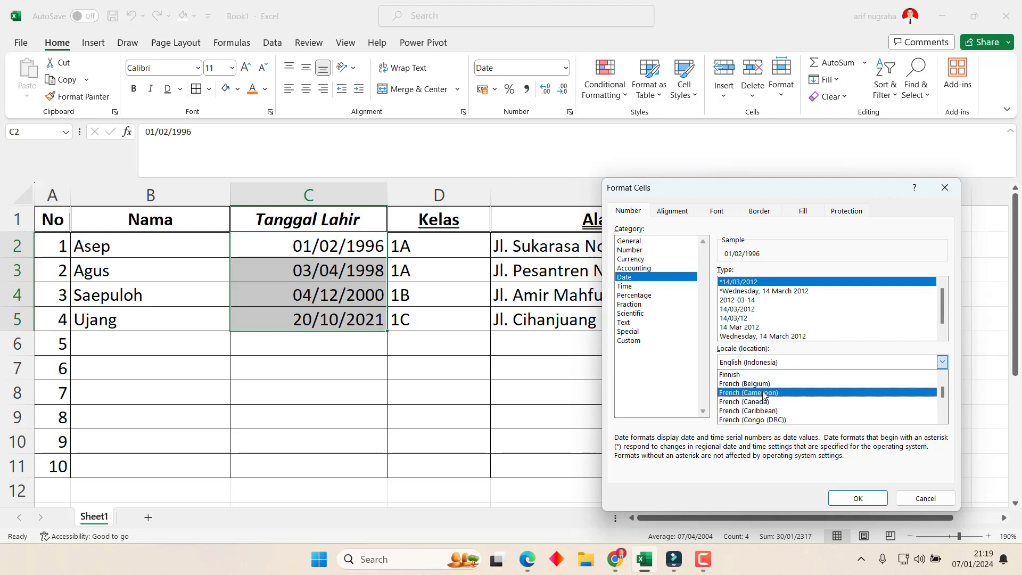
scroll(766, 396, down, 8)
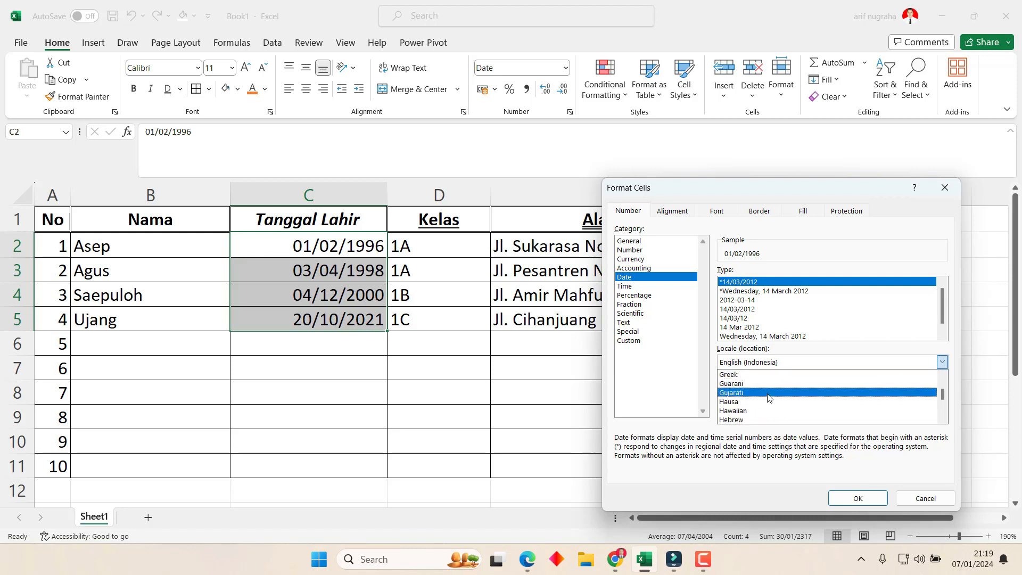
scroll(768, 398, down, 3)
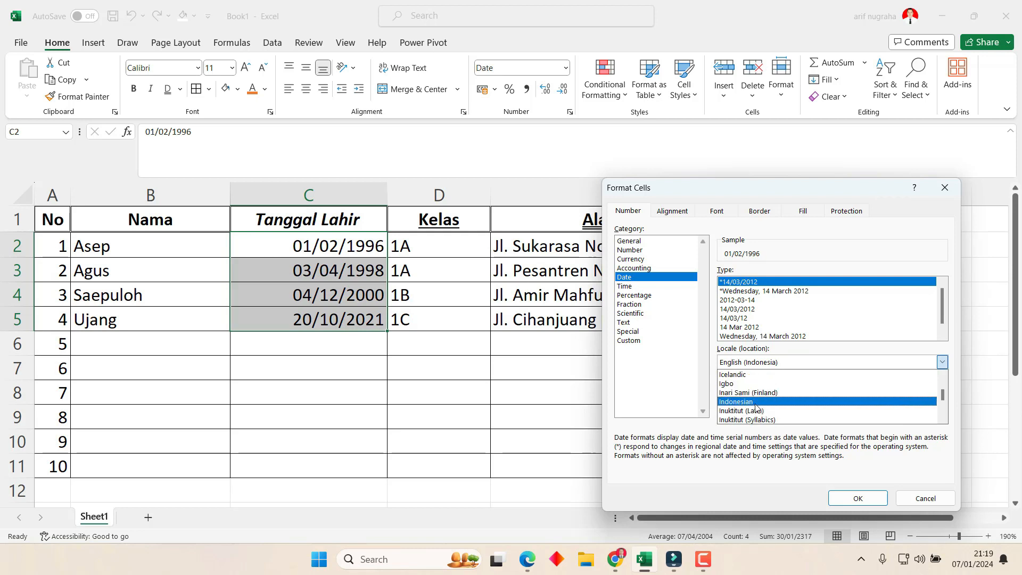
click(753, 403)
click(744, 309)
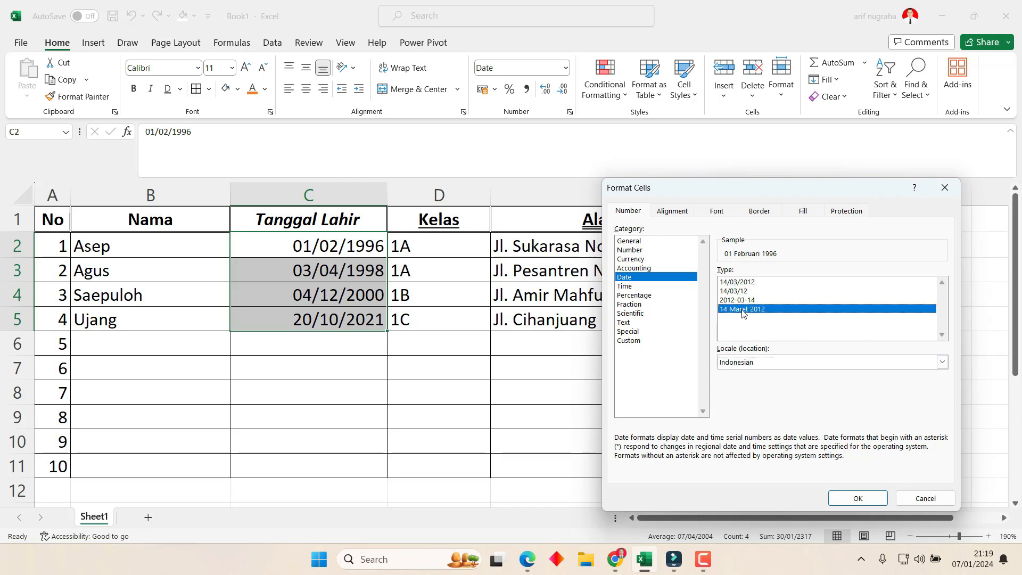
click(842, 493)
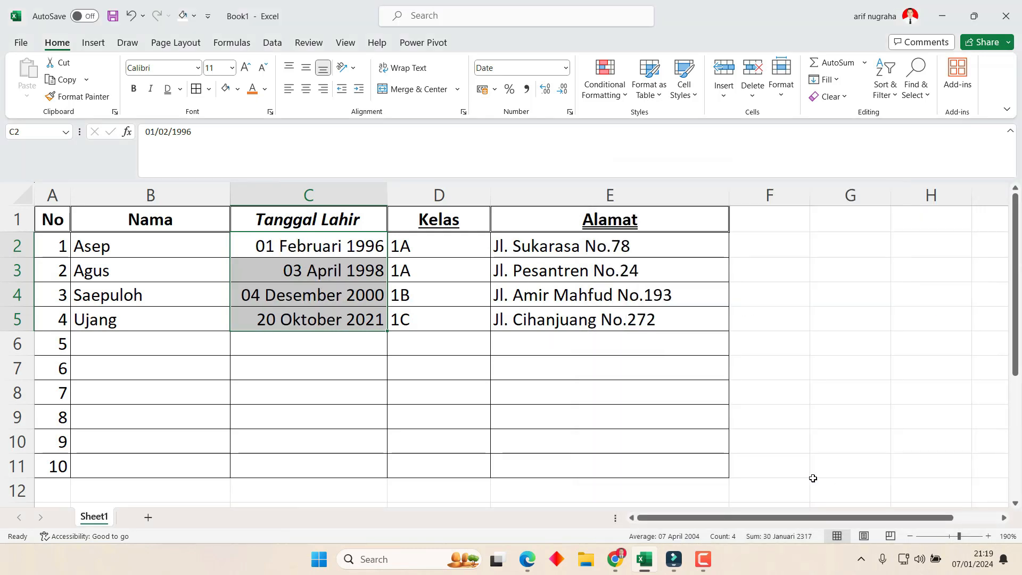
click(327, 384)
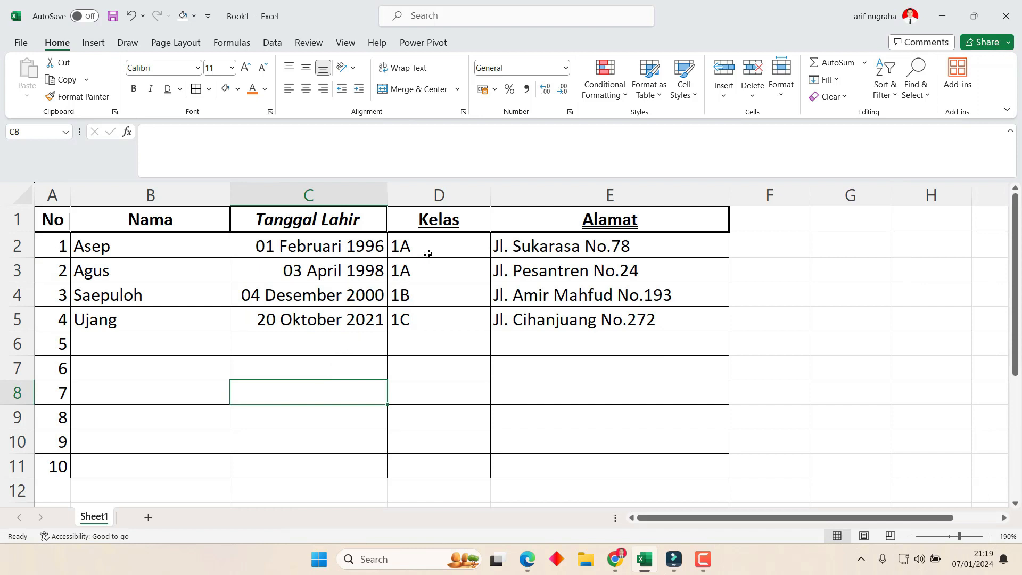
Center the Kelas values in D2:D5 and narrow column D to about 6,11.
drag(427, 253, 438, 322)
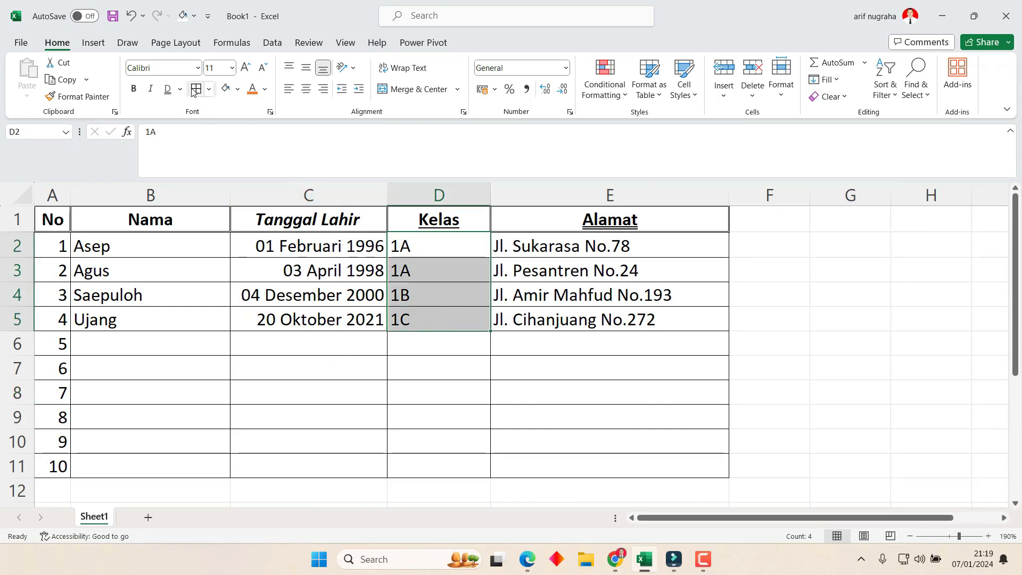
click(311, 91)
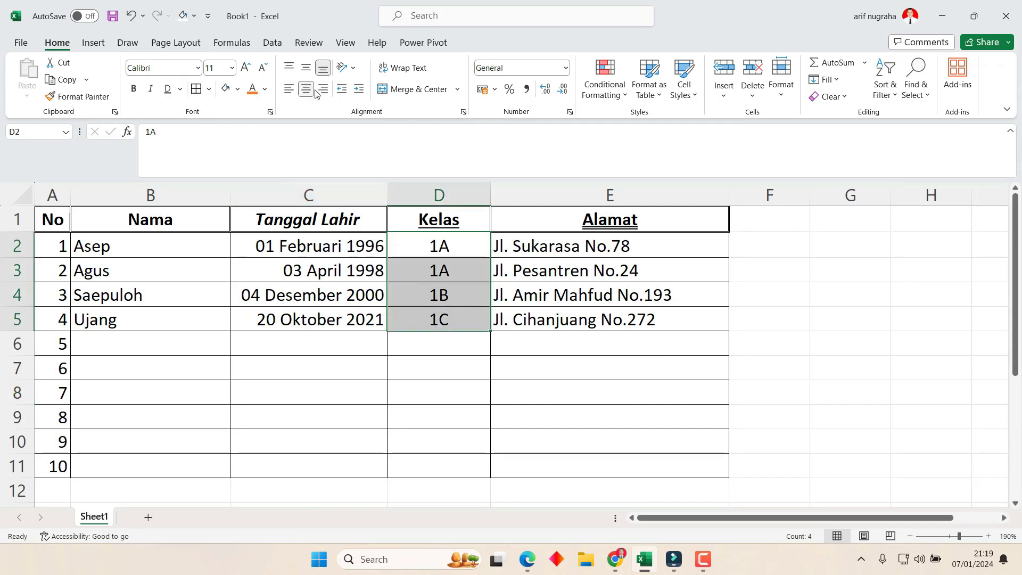
drag(490, 196, 449, 197)
click(592, 245)
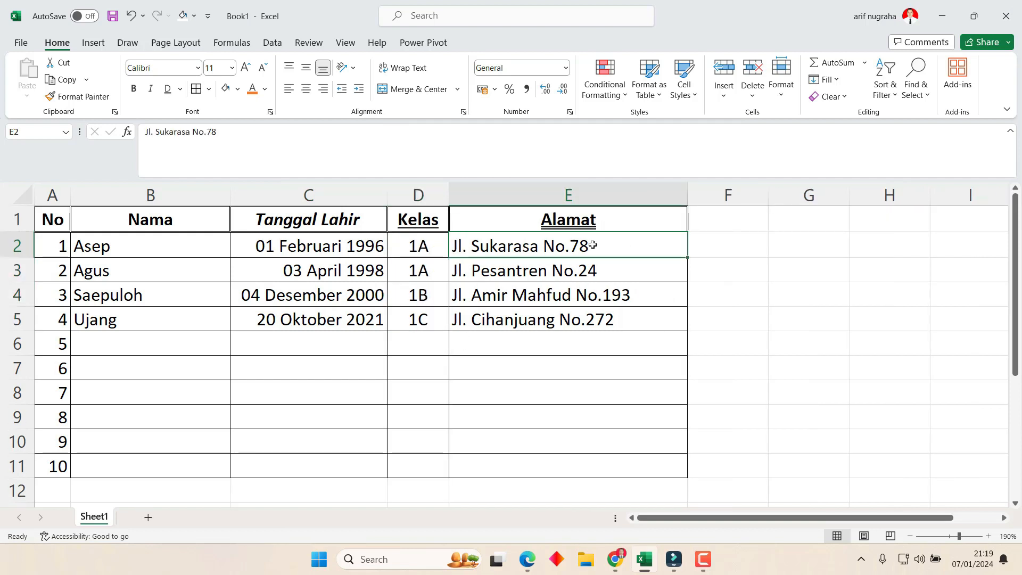
click(579, 291)
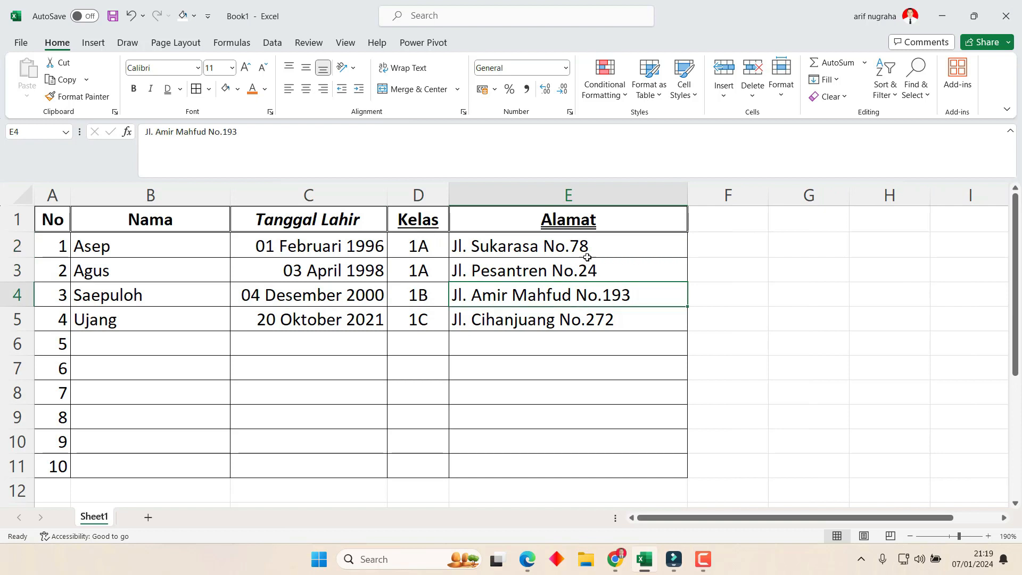
click(590, 249)
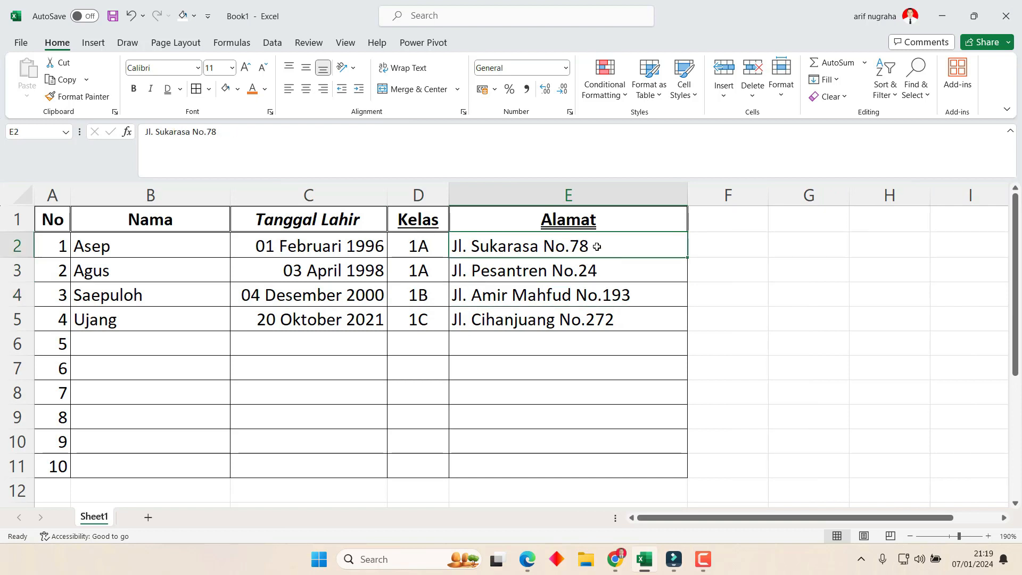
Narrow column E and turn on Wrap Text for addresses E2:E5.
drag(684, 188, 585, 203)
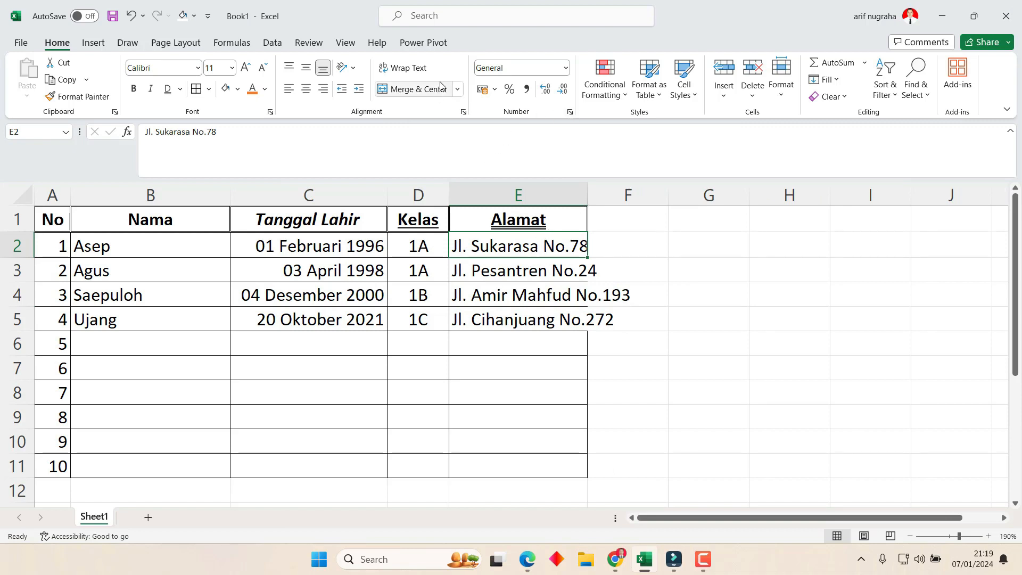
click(403, 67)
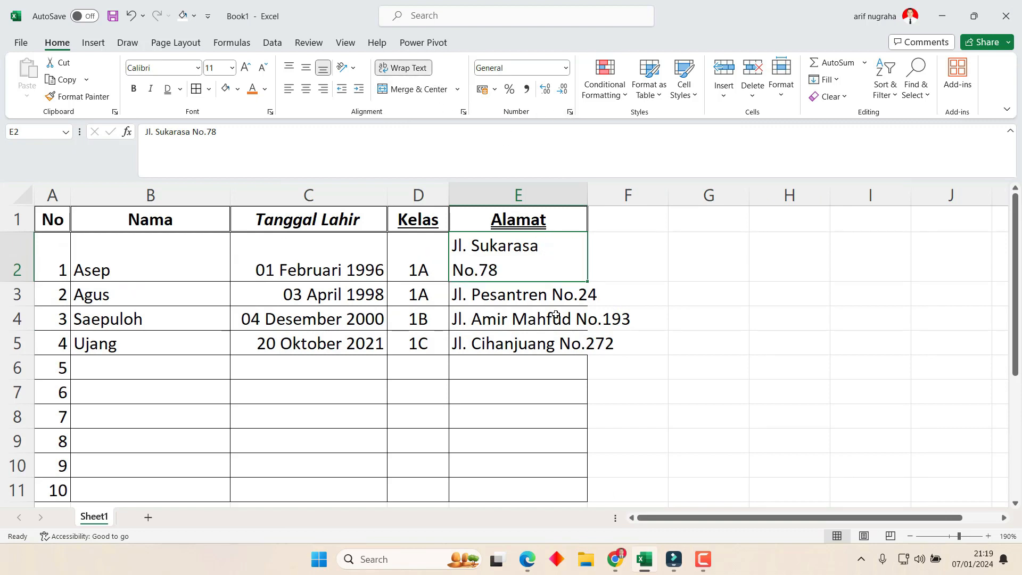
click(552, 288)
drag(500, 296, 500, 344)
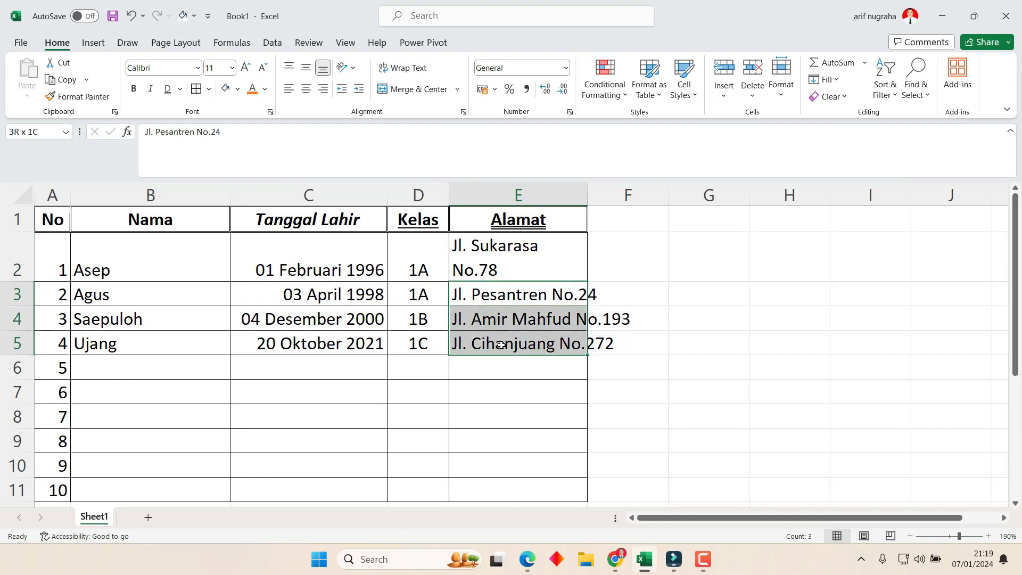
click(403, 67)
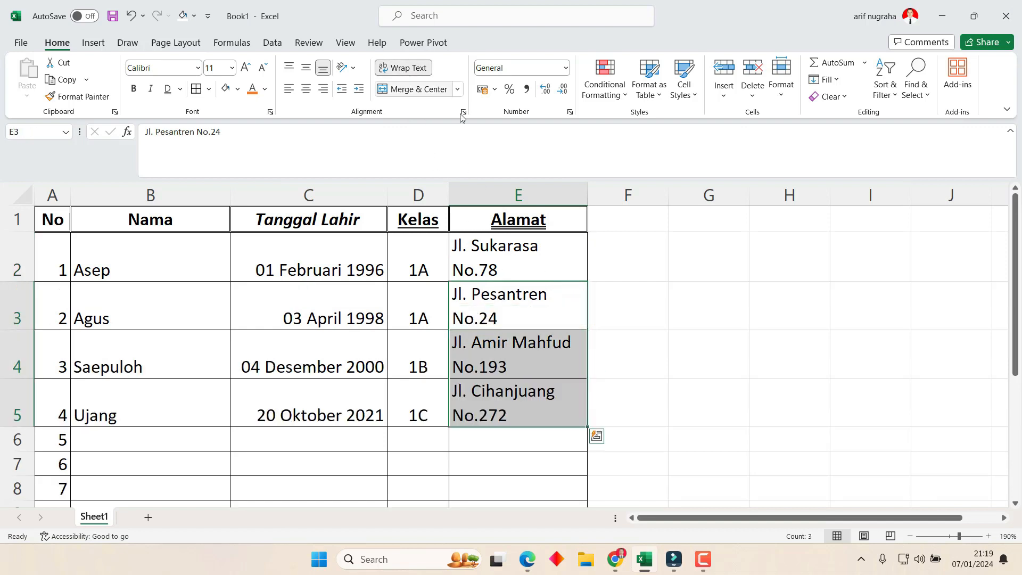
click(659, 313)
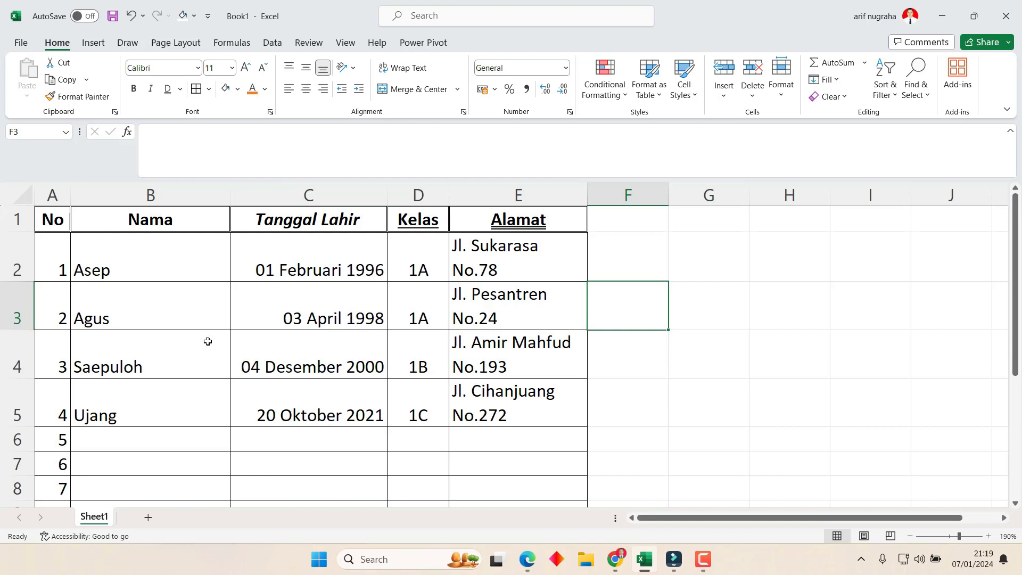
drag(56, 261, 505, 250)
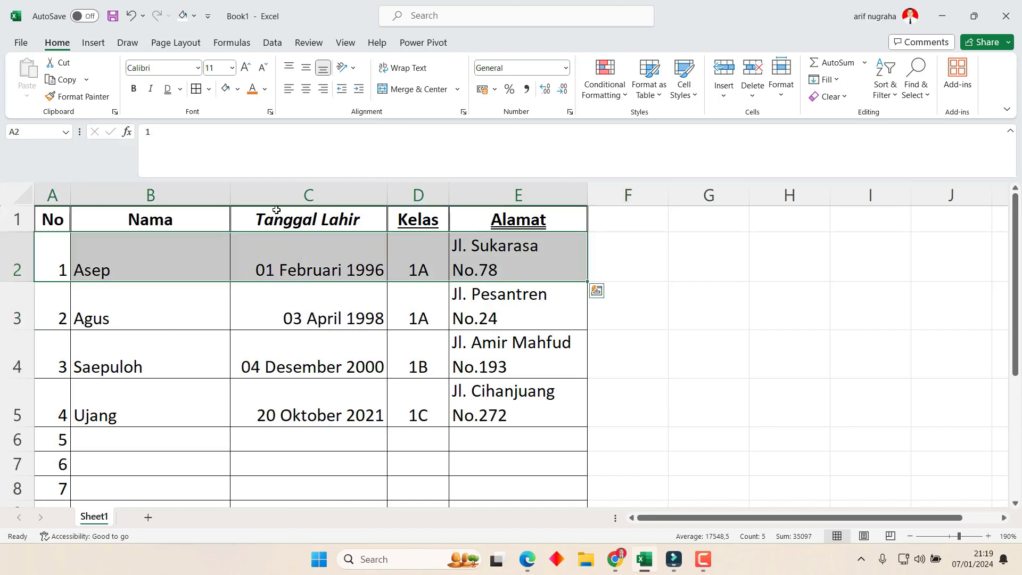
Fill header cells A1:E1 with the standard green colour.
drag(63, 224, 479, 213)
click(237, 89)
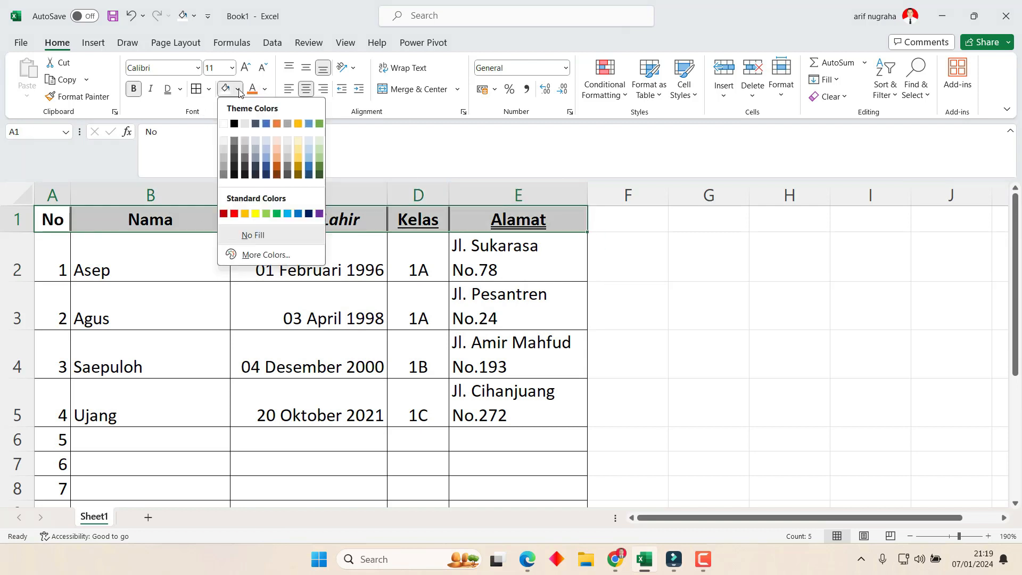
click(277, 214)
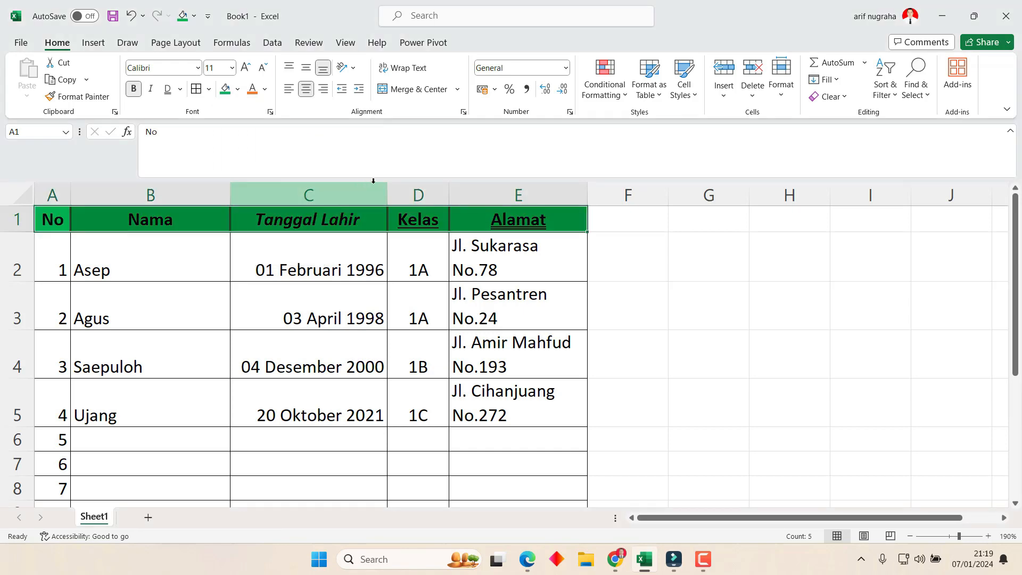
click(462, 308)
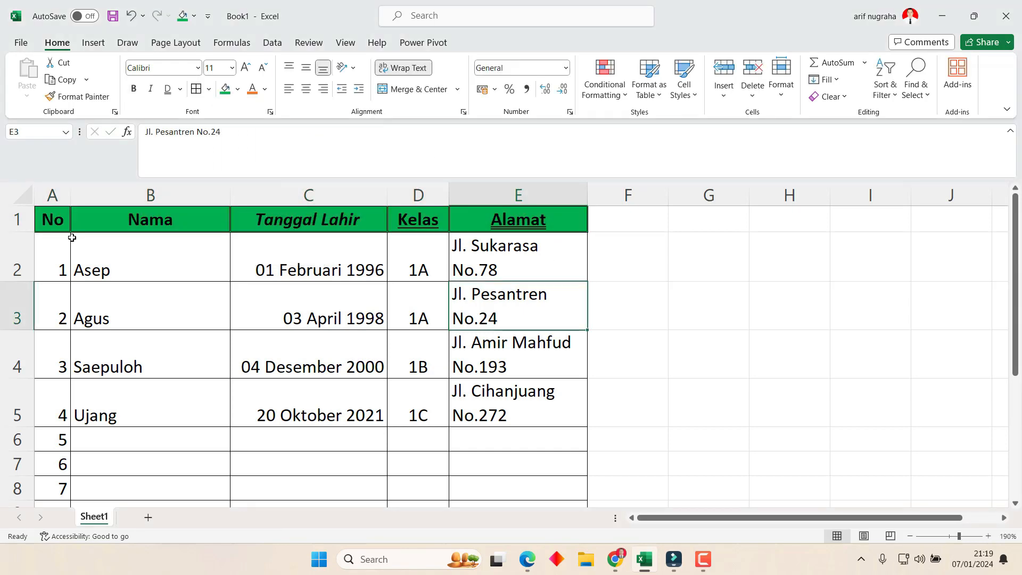
drag(53, 219, 468, 215)
click(490, 340)
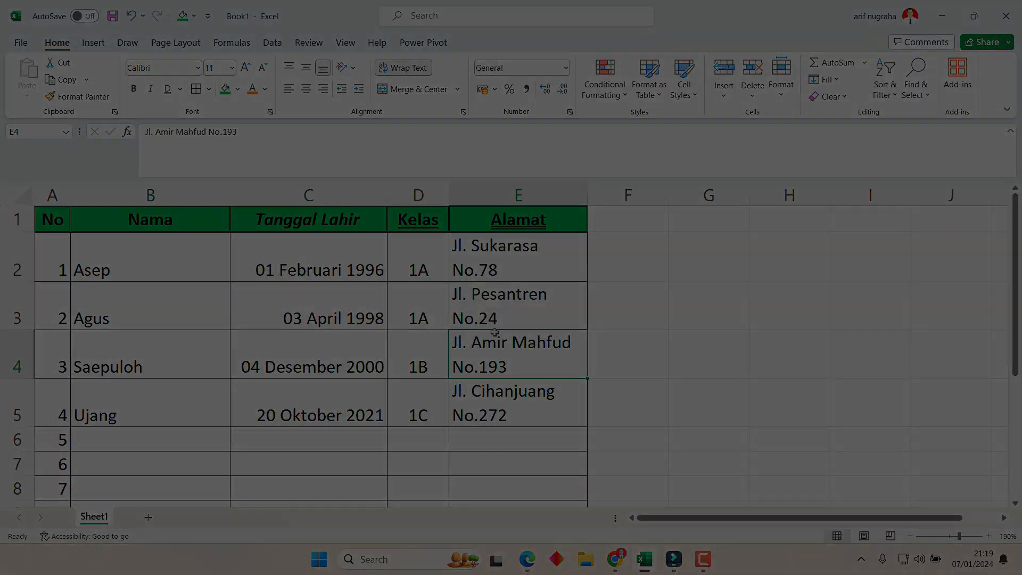